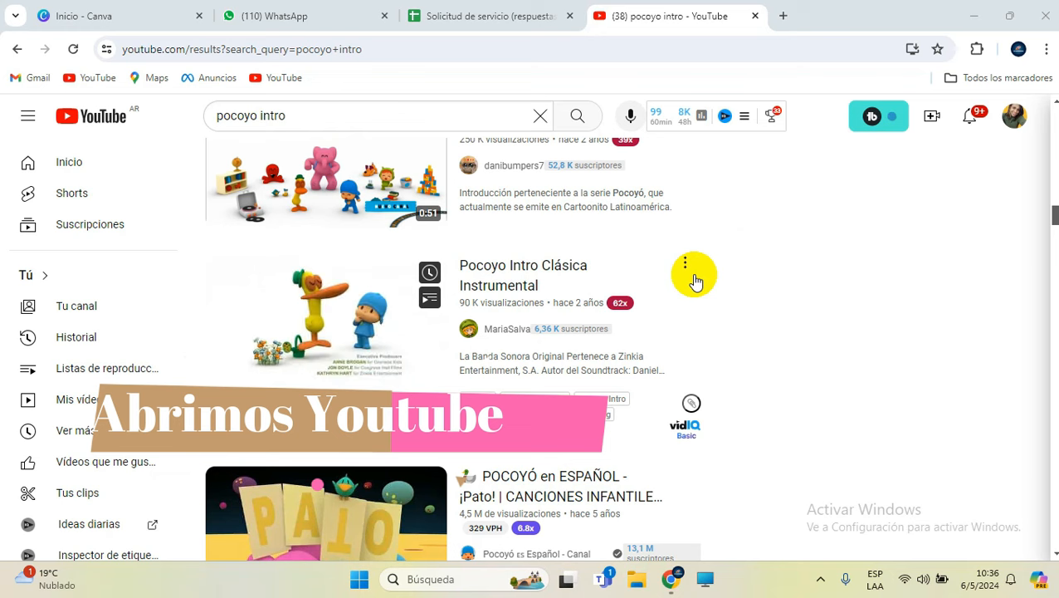
# Open the video "Pocoyó - Intro (Versión de Cartoonito Latinoamérica)" from the search results and mute the site
pyautogui.scroll(-2, 693, 279)
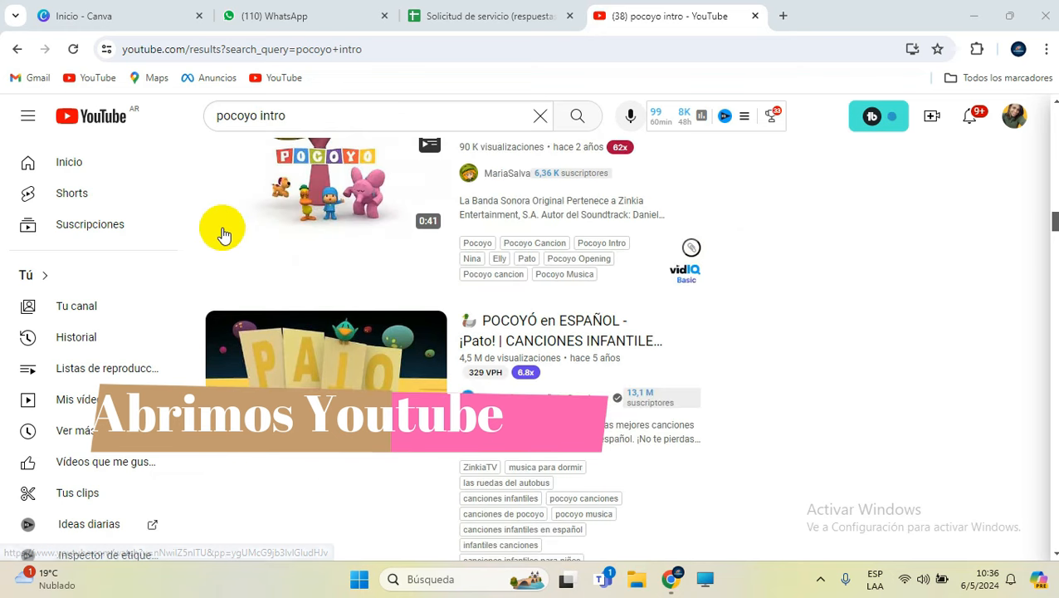
pyautogui.scroll(2, 344, 231)
pyautogui.scroll(2, 345, 231)
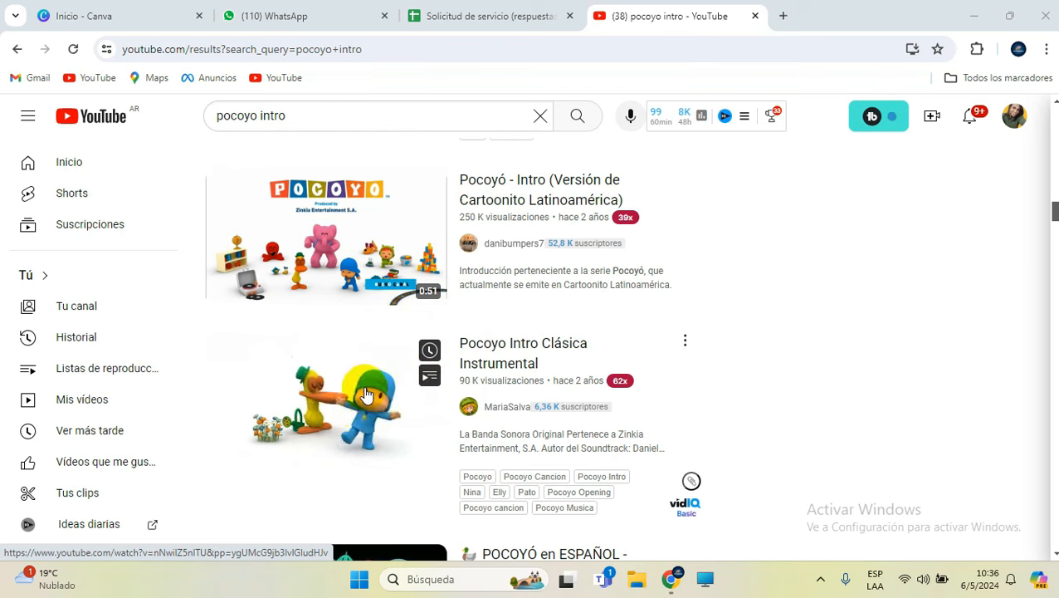
pyautogui.click(348, 241)
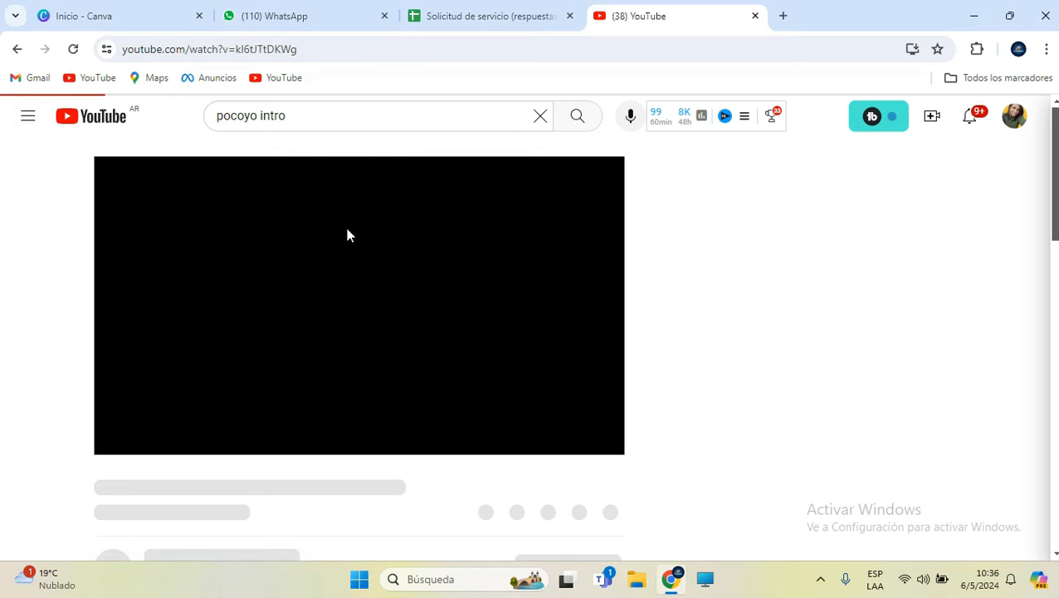
pyautogui.rightClick(643, 18)
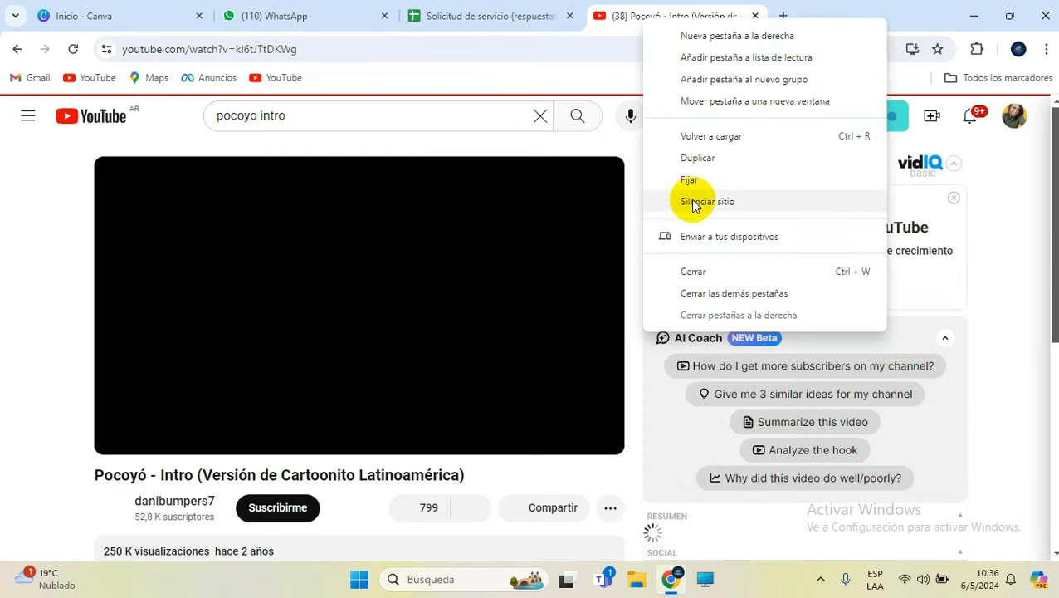
pyautogui.click(694, 201)
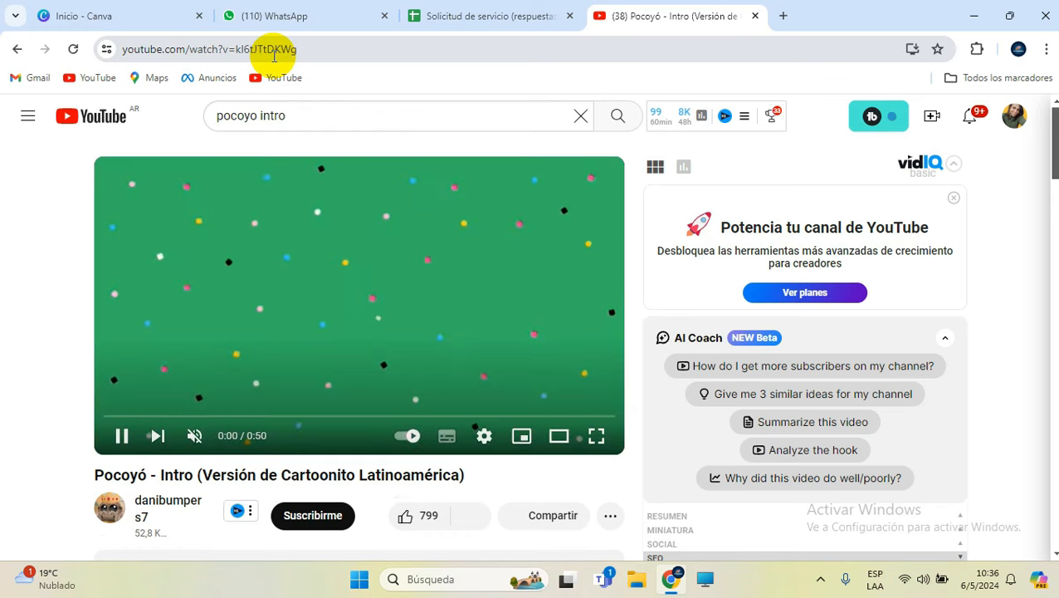
# Insert "pp" after "youtube" in the video's web address and load the resulting download page
pyautogui.click(267, 50)
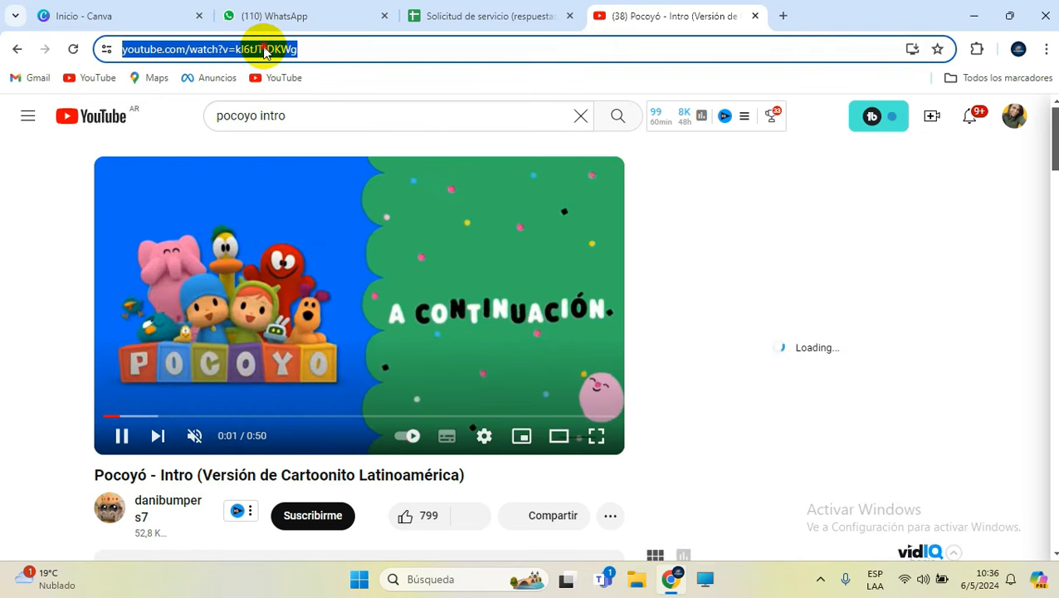
pyautogui.click(257, 50)
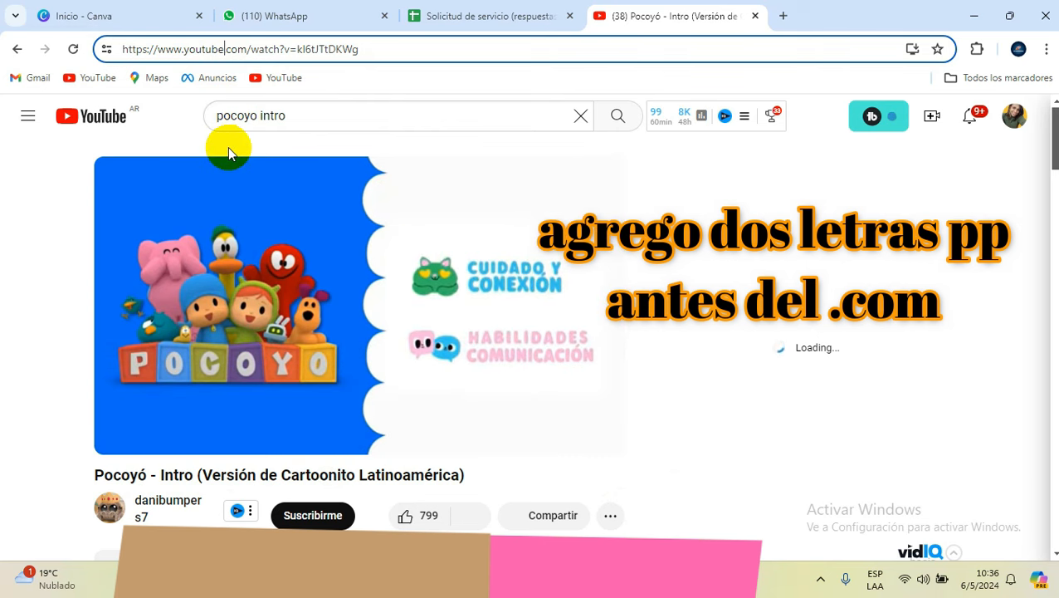
pyautogui.write('pp')
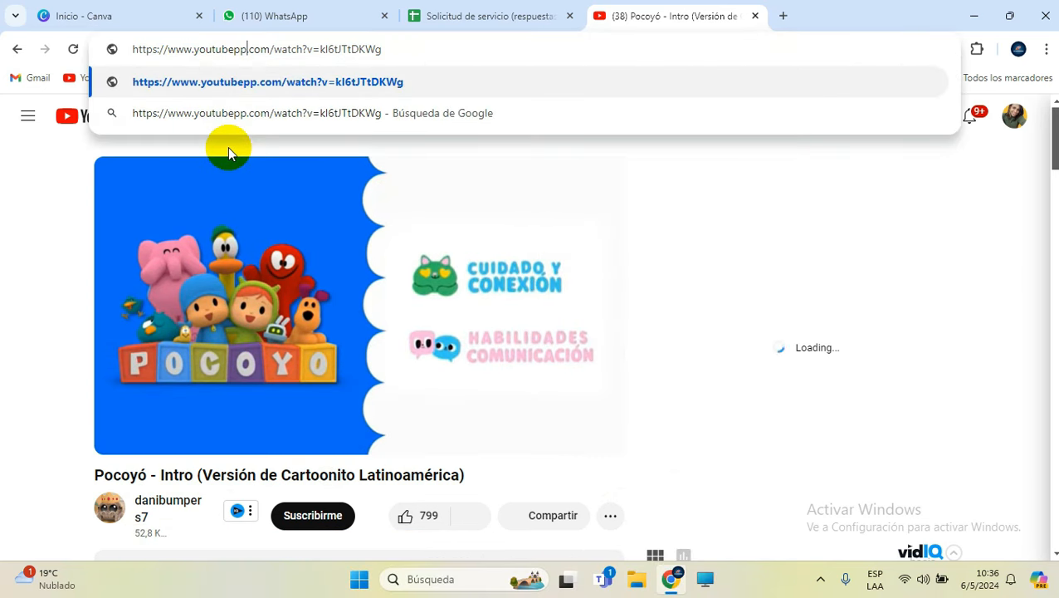
pyautogui.press('Return')
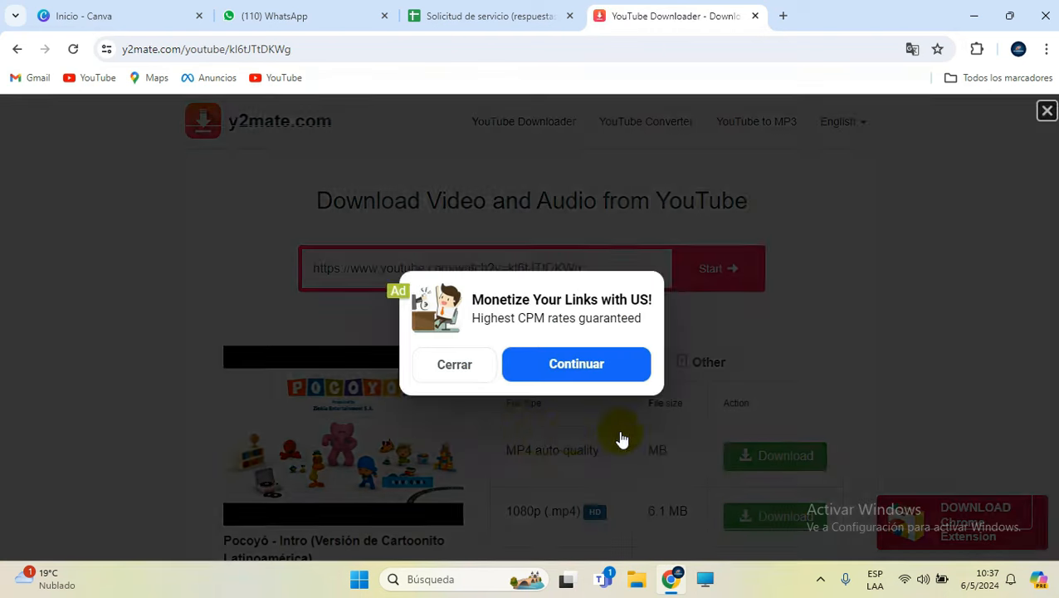
# Dismiss the pop-up ads and download the Pocoyó intro video as an MP4 file
pyautogui.click(455, 365)
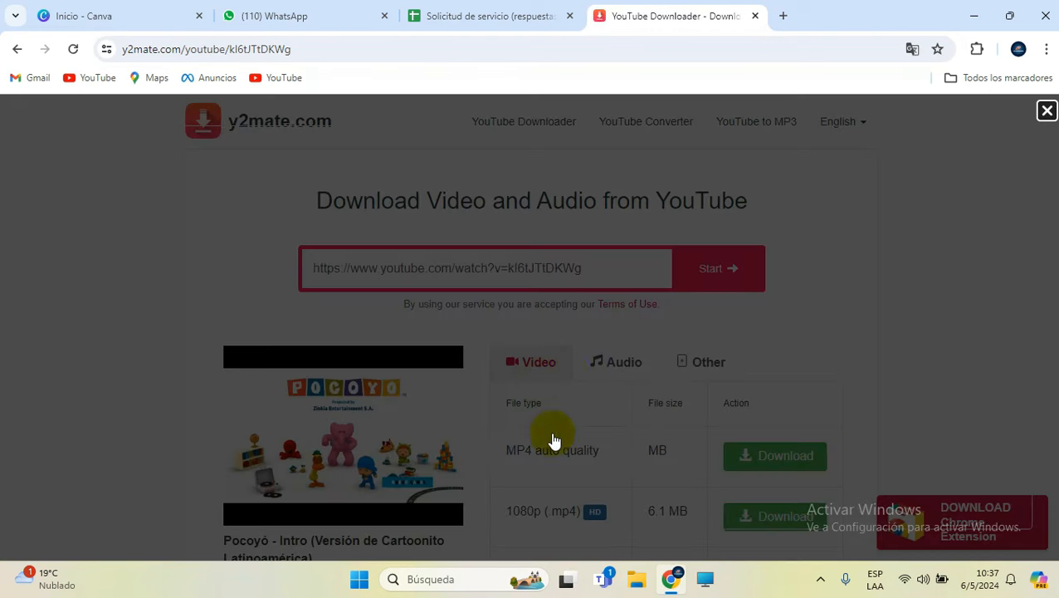
pyautogui.click(1047, 111)
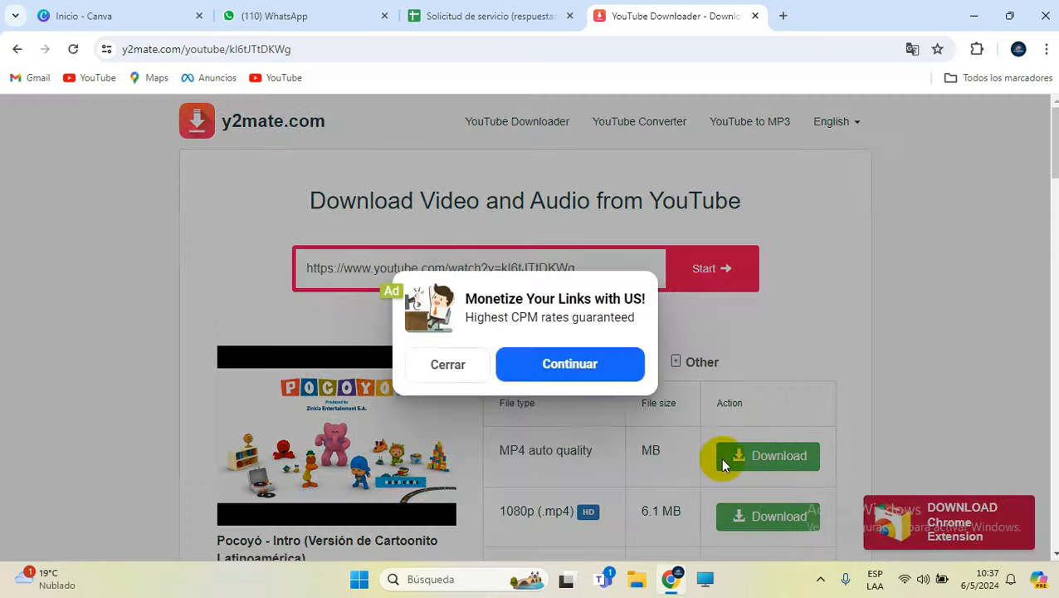
pyautogui.click(456, 362)
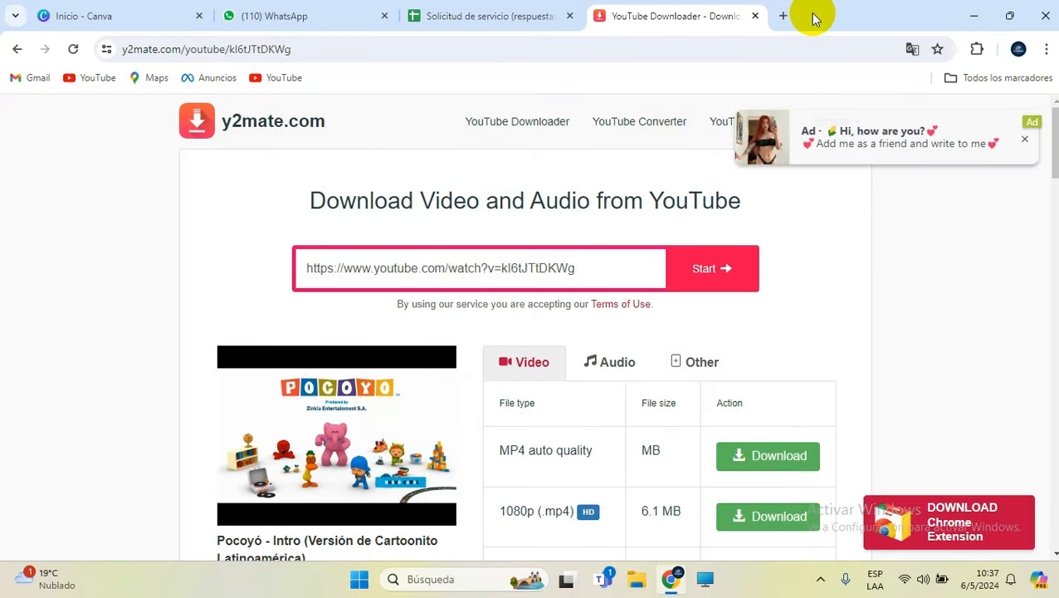
pyautogui.click(875, 15)
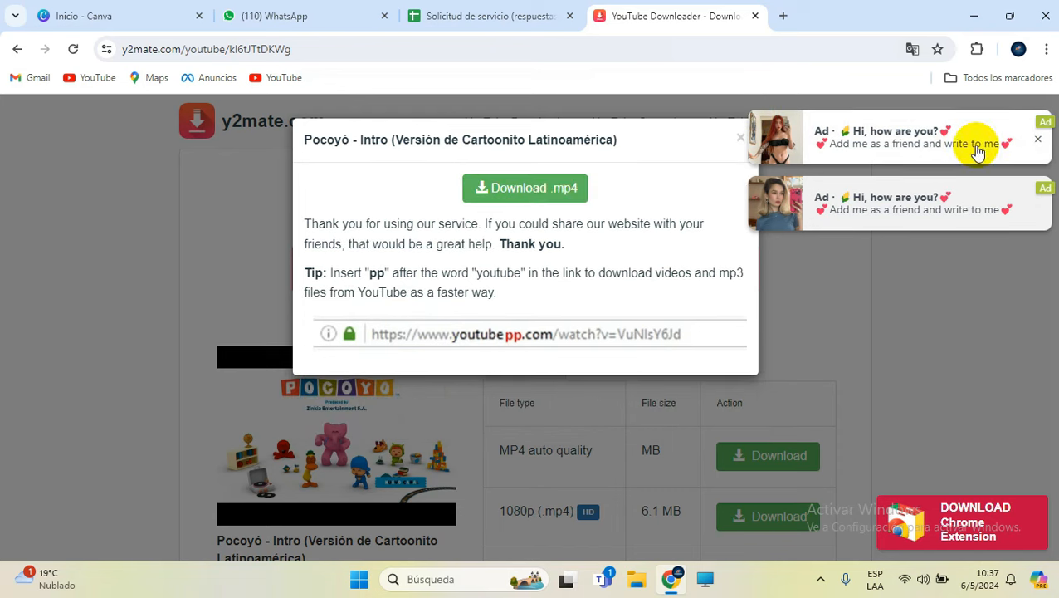
pyautogui.click(532, 194)
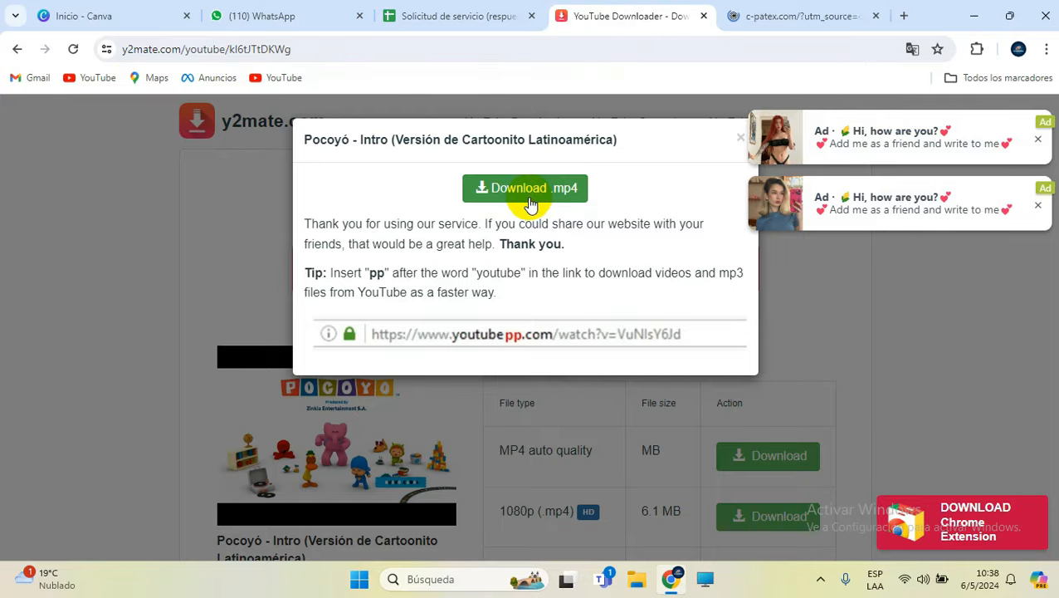
pyautogui.click(531, 204)
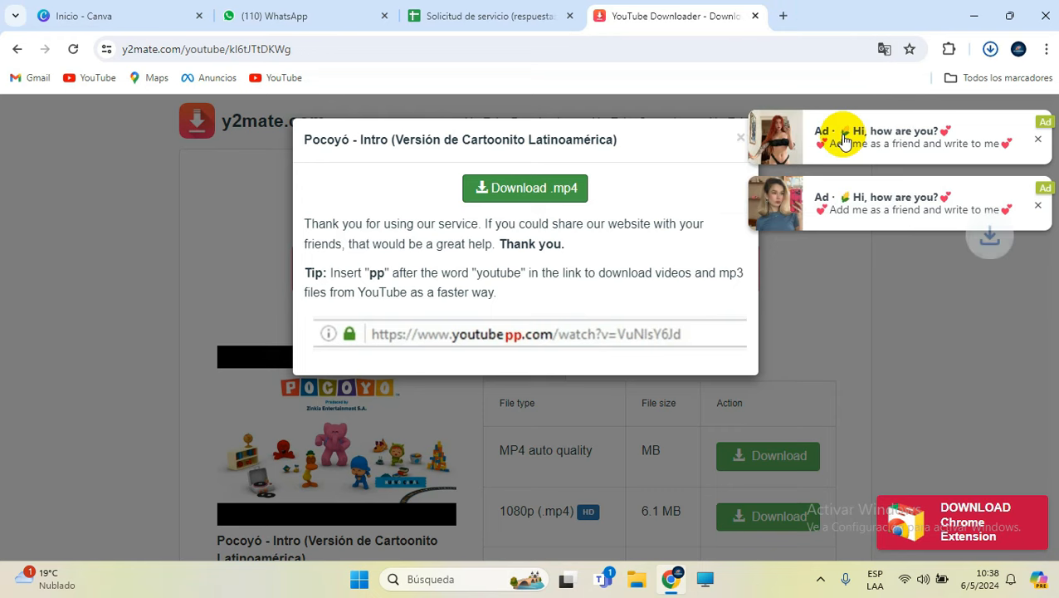
# Close the MP4 download dialog along with the ad notifications and the advertising tabs it opens
pyautogui.click(741, 143)
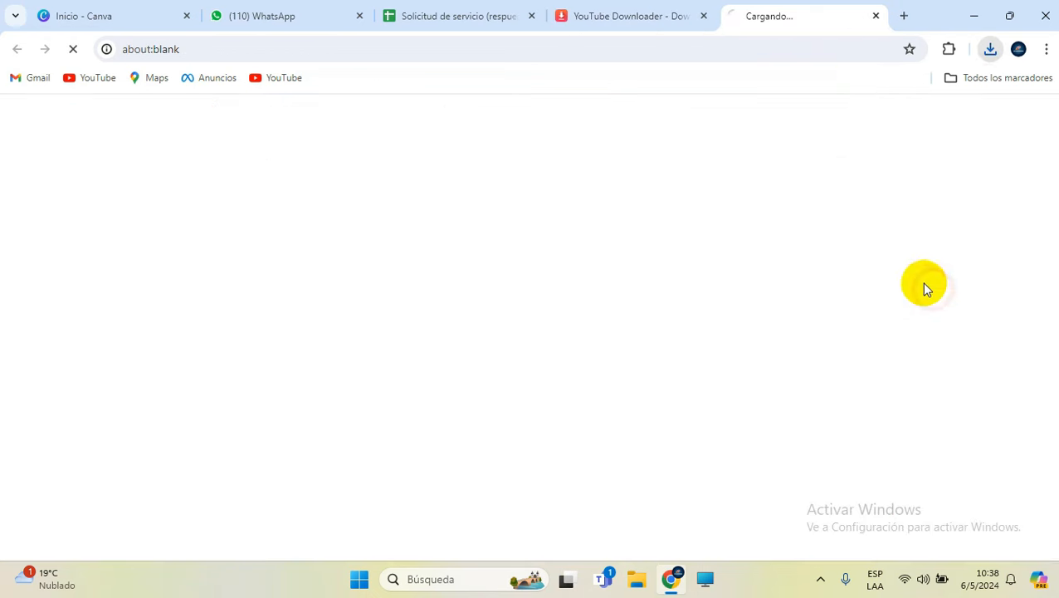
pyautogui.click(876, 16)
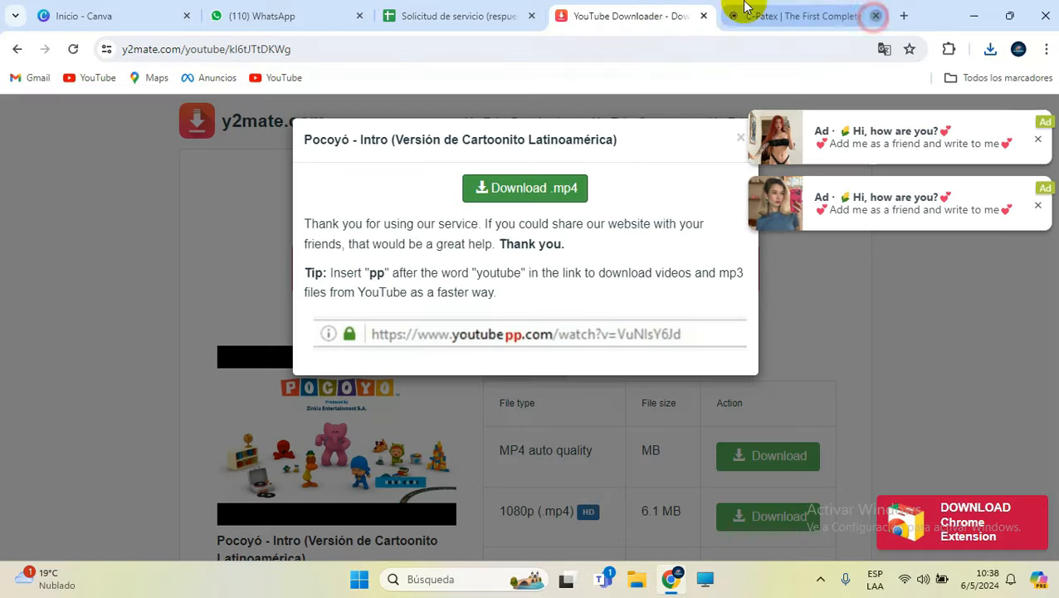
pyautogui.click(741, 143)
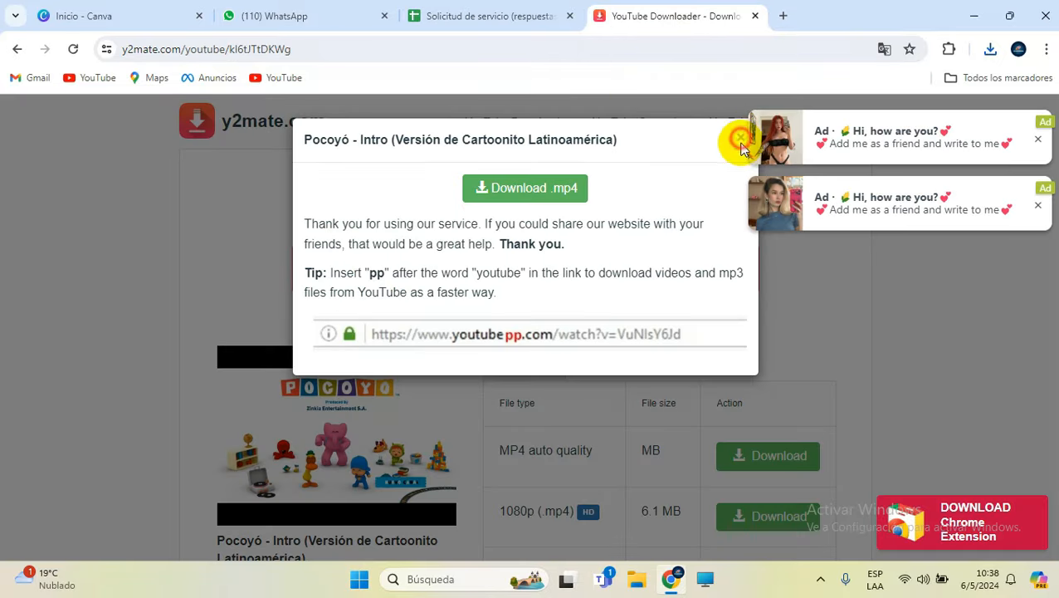
pyautogui.click(935, 295)
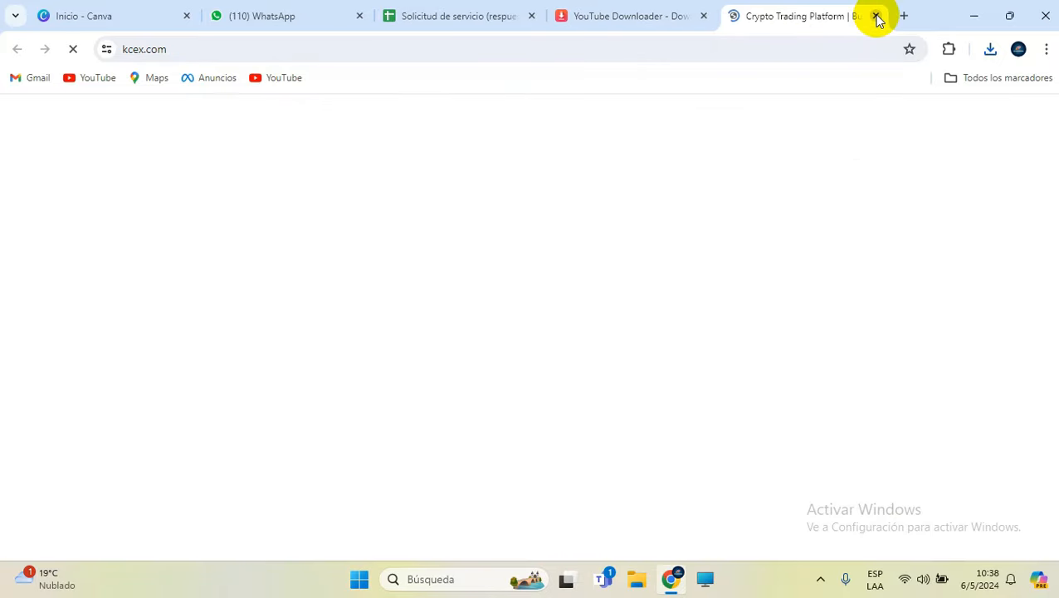
pyautogui.click(875, 16)
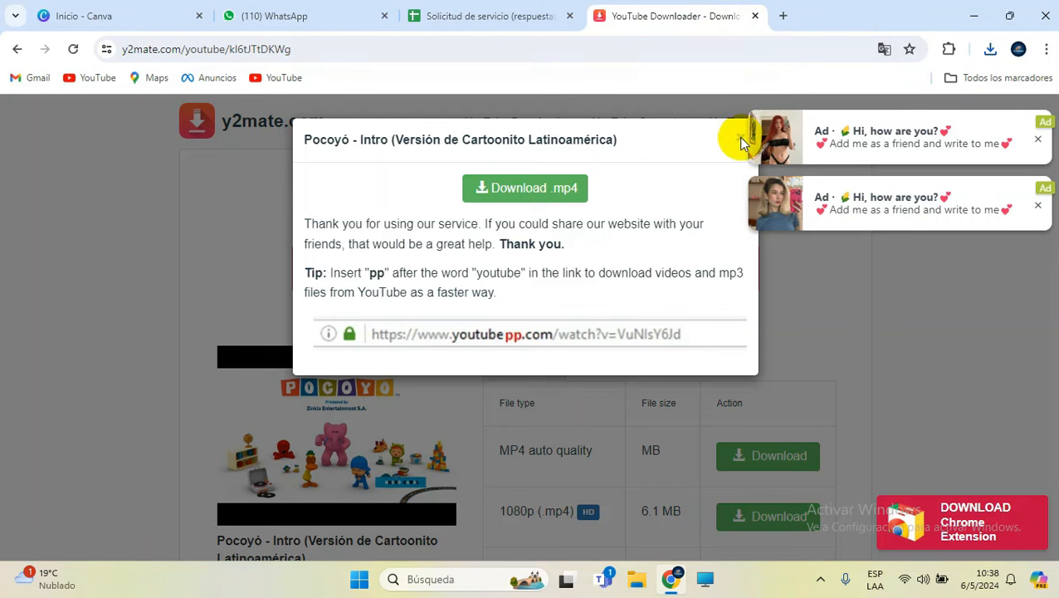
pyautogui.click(1038, 139)
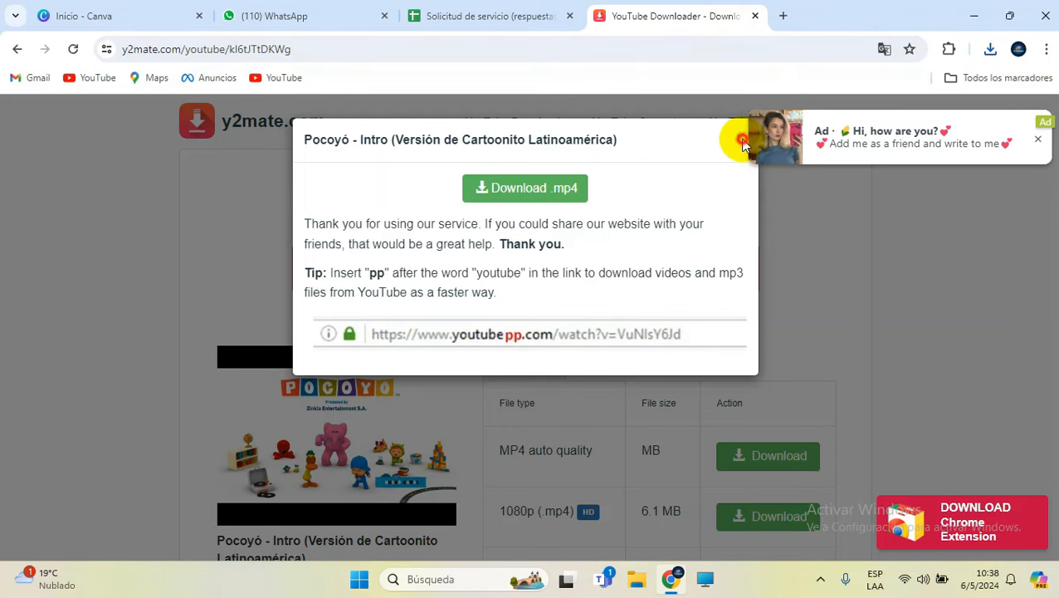
pyautogui.click(742, 140)
pyautogui.click(874, 16)
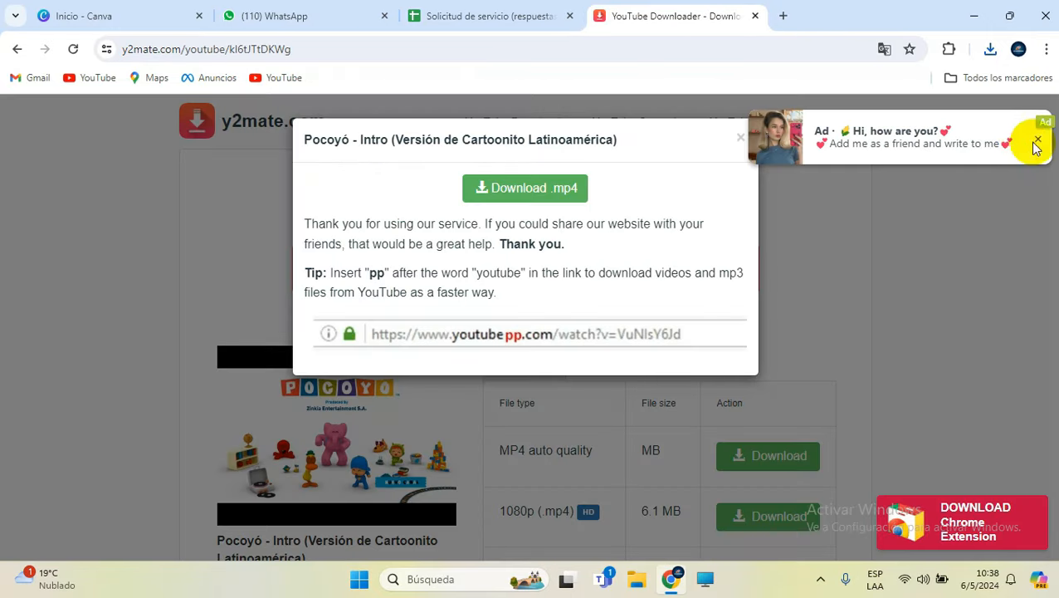
pyautogui.click(794, 166)
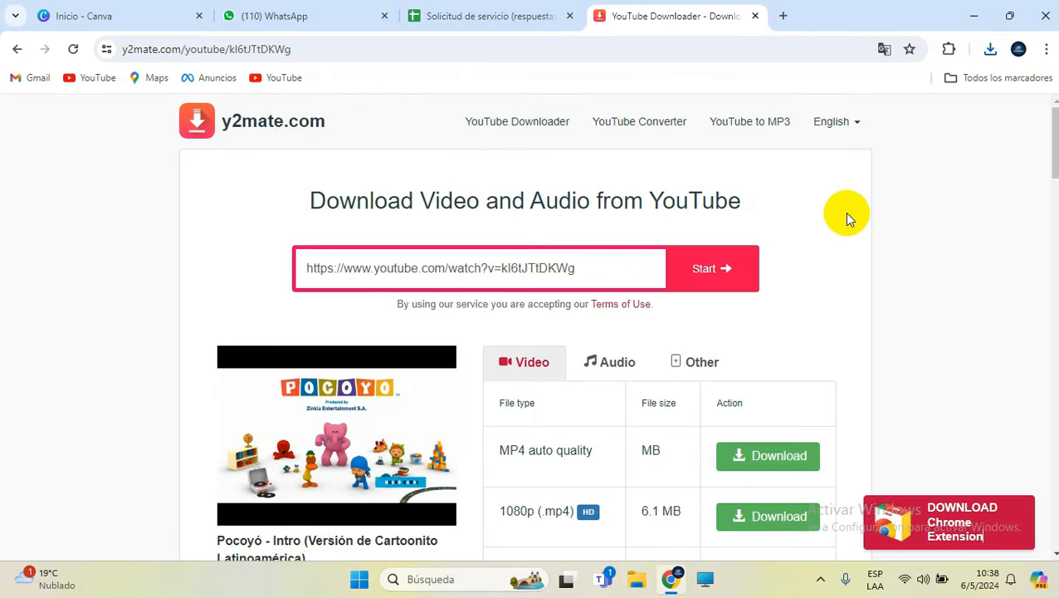
# Download the intro's audio as MP3 - 128kbps, closing the advertising tab, and leave the downloader page
pyautogui.click(615, 365)
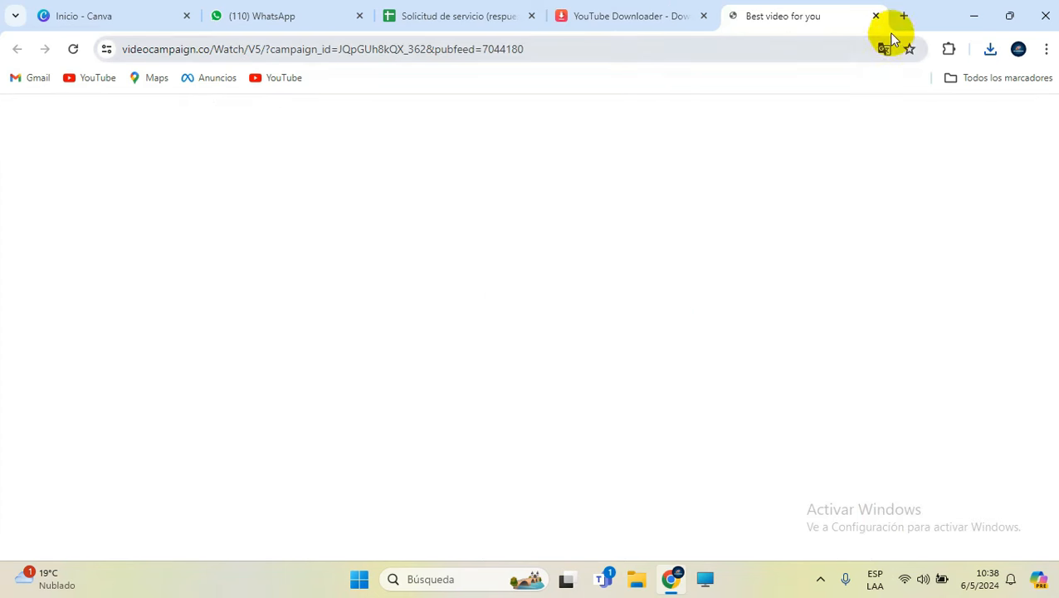
pyautogui.click(875, 16)
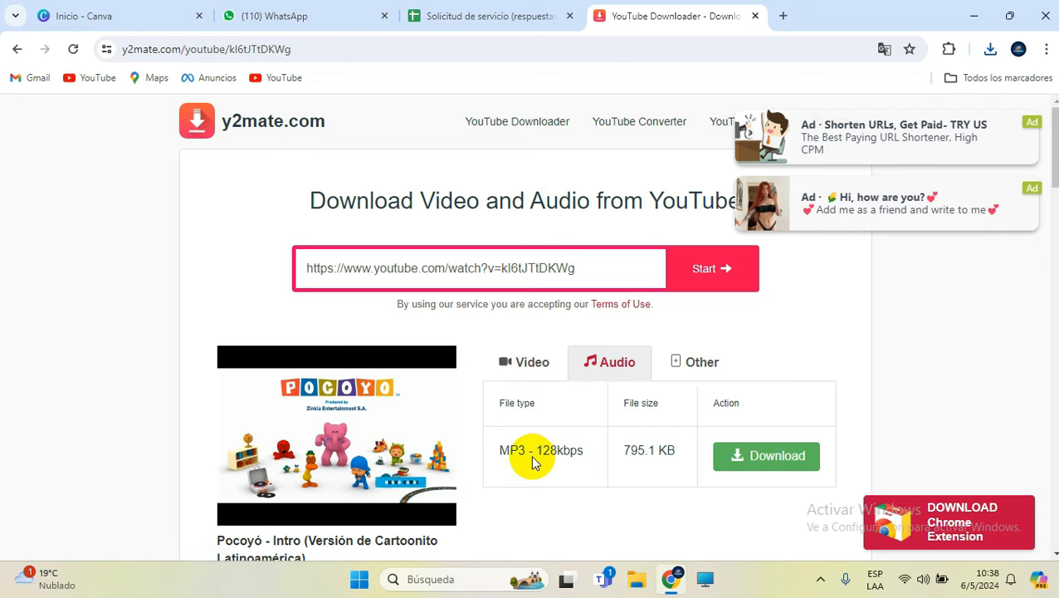
pyautogui.click(772, 462)
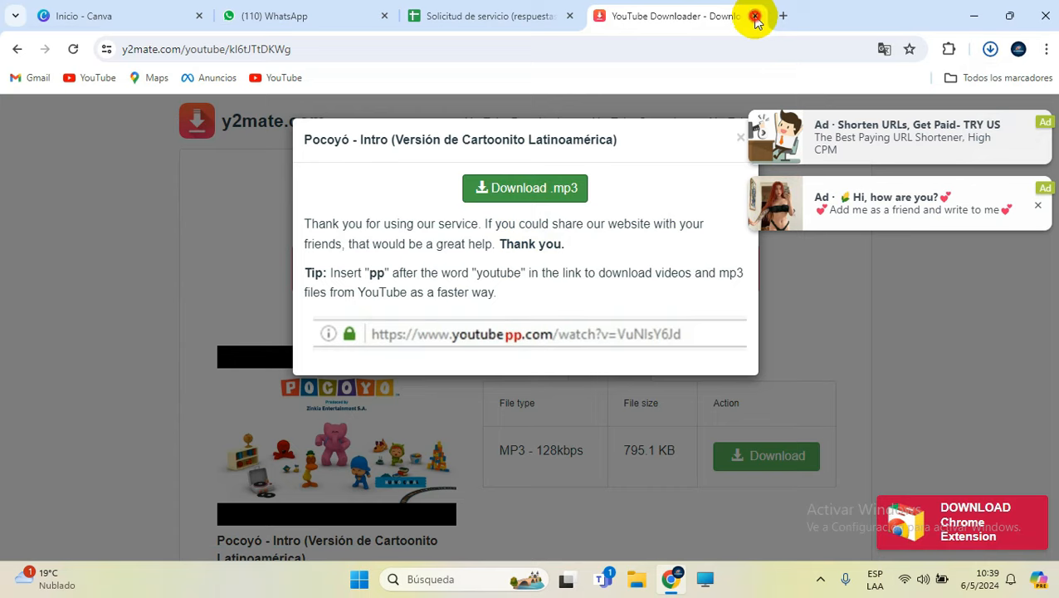
pyautogui.click(755, 15)
# Switch to Canva and create a new Reel de Instagram design of 1080 × 1920 px
pyautogui.click(97, 17)
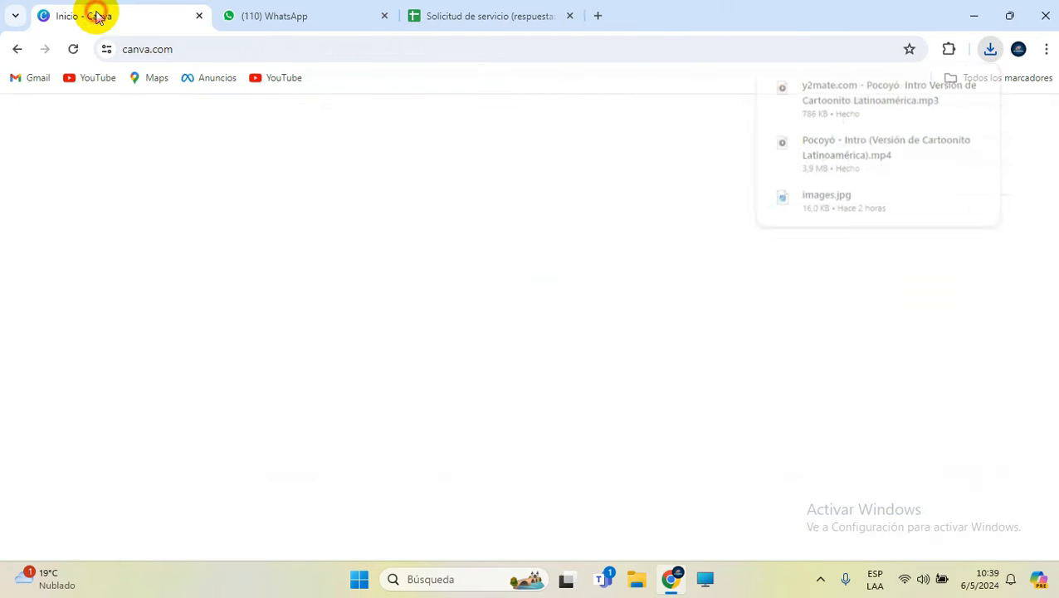
pyautogui.click(927, 126)
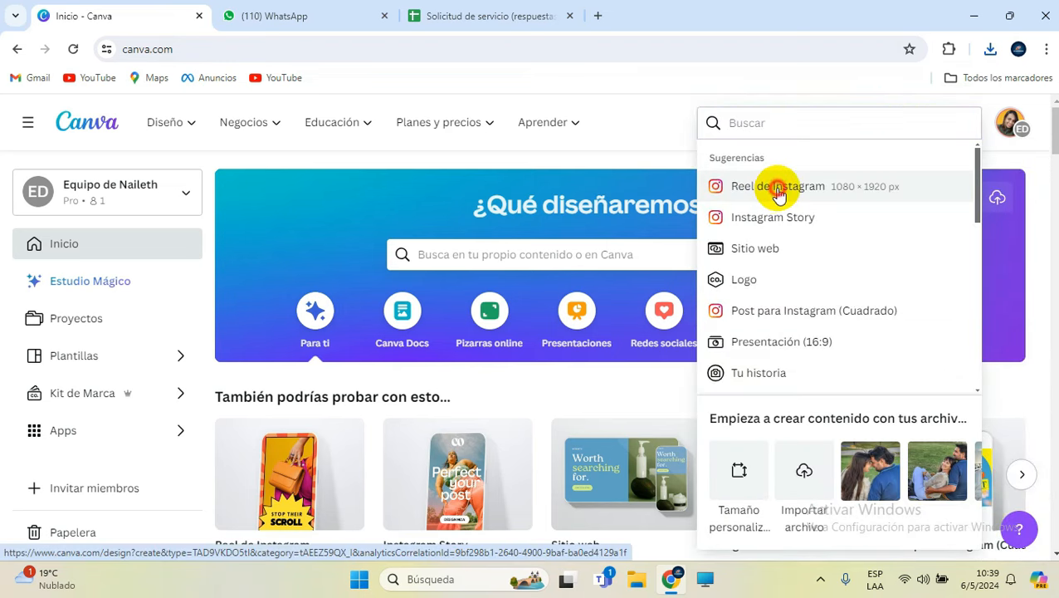
pyautogui.click(779, 193)
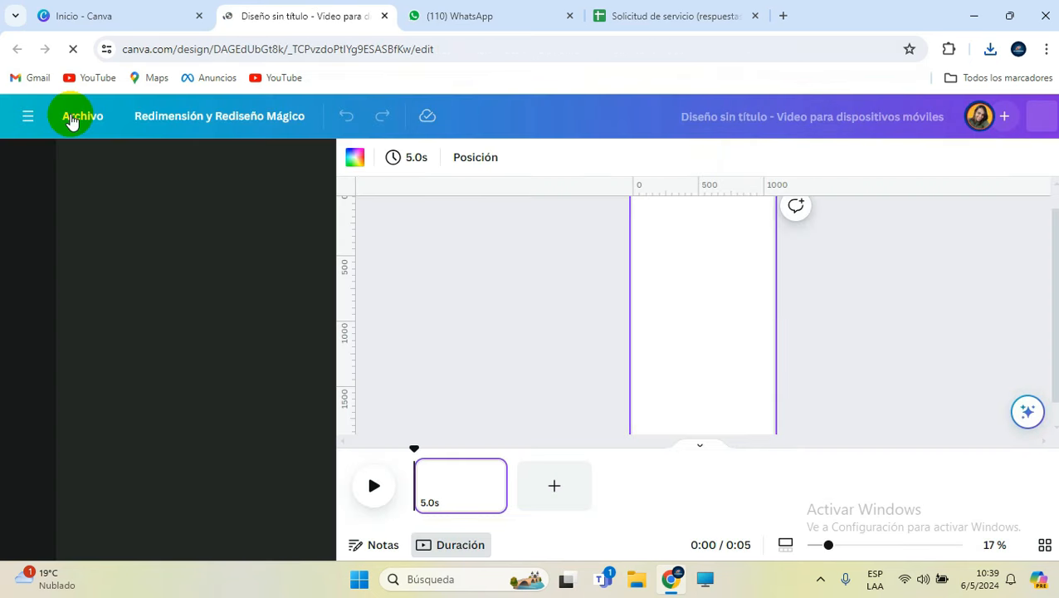
# Rename the untitled design as "Invitacio Pocoyo"
pyautogui.click(72, 121)
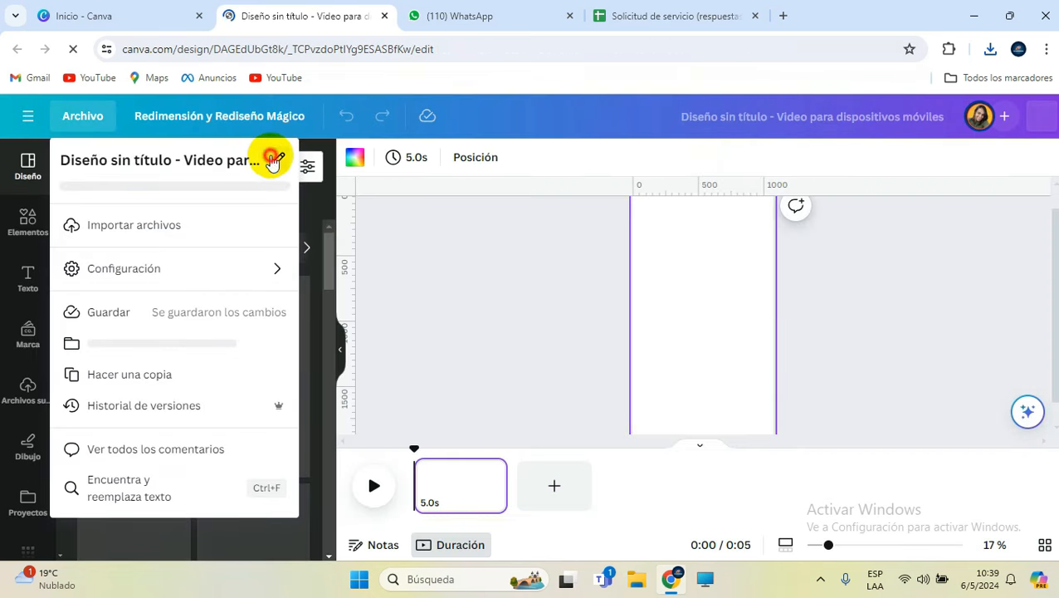
pyautogui.click(271, 160)
pyautogui.write('Invitacio Pocoyo')
pyautogui.press('Return')
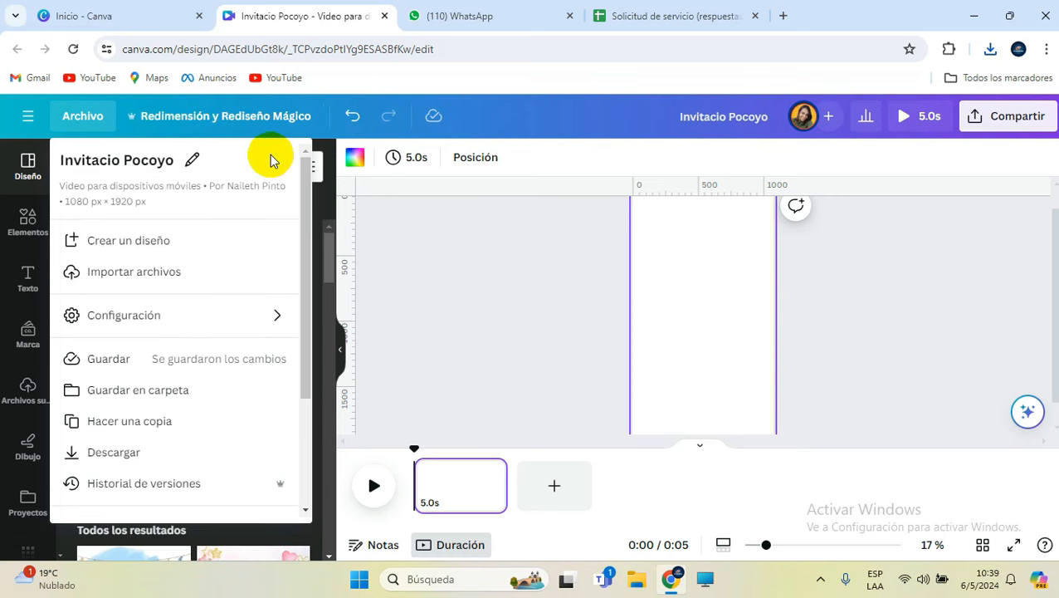
pyautogui.click(476, 246)
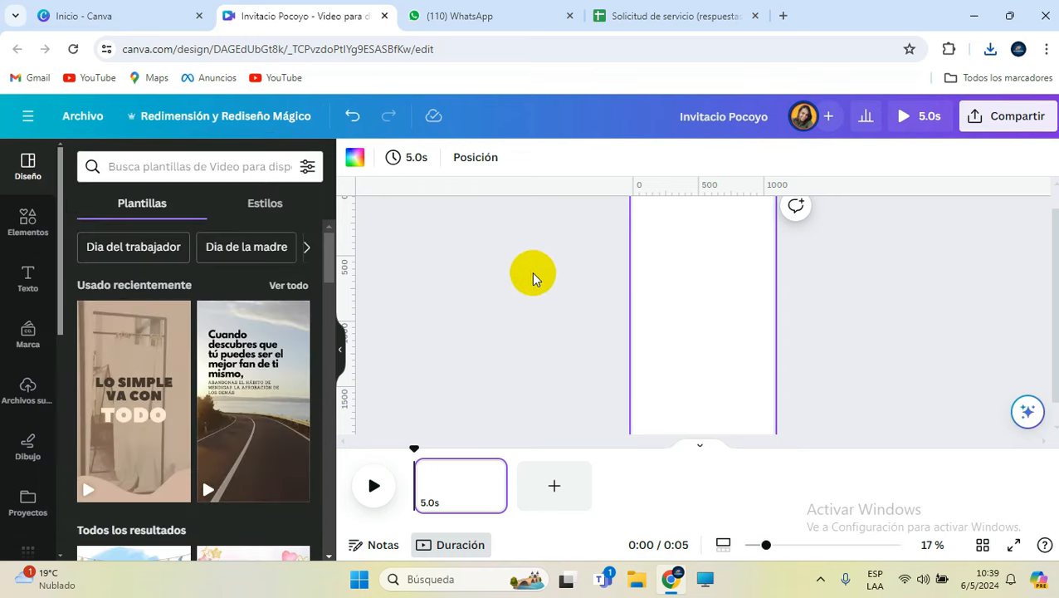
# Upload the Pocoyó intro MP3 and video from Descargas, check the uploaded audio, and return to the uploaded videos
pyautogui.click(22, 397)
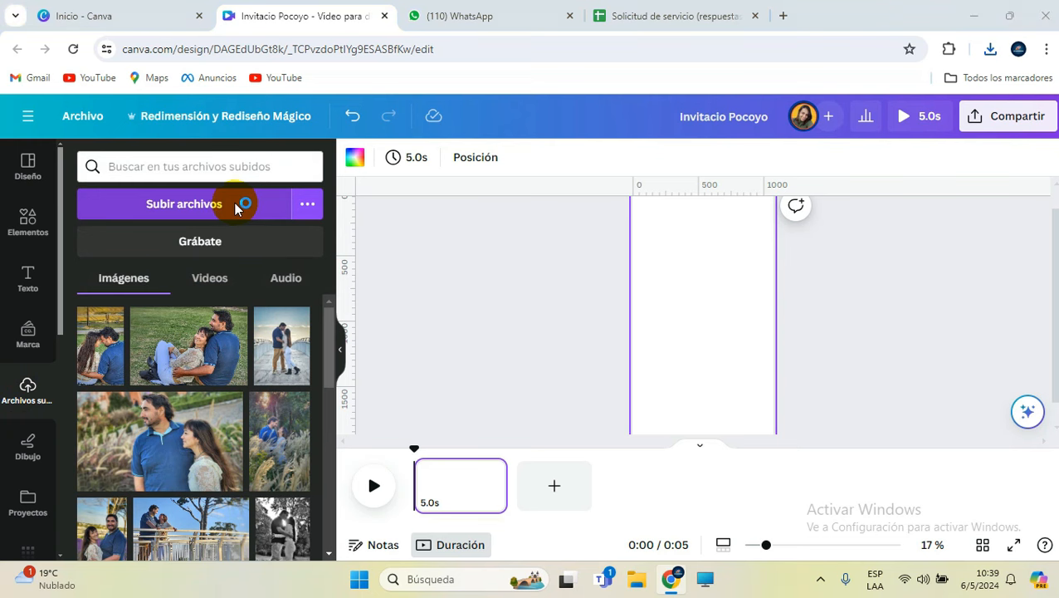
pyautogui.click(259, 145)
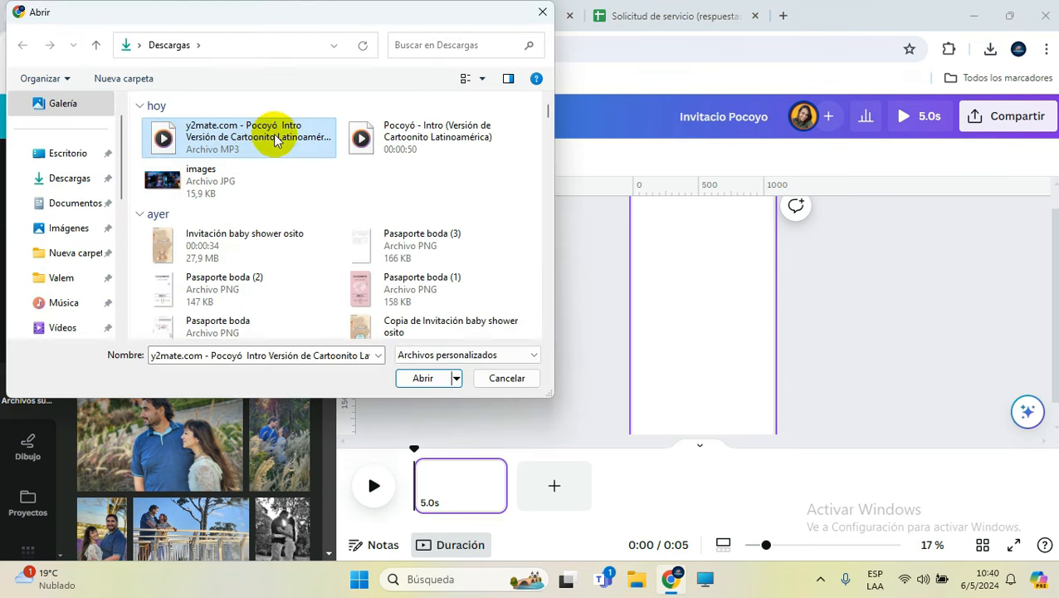
pyautogui.keyDown('ctrl'); pyautogui.click(383, 131); pyautogui.keyUp('ctrl')
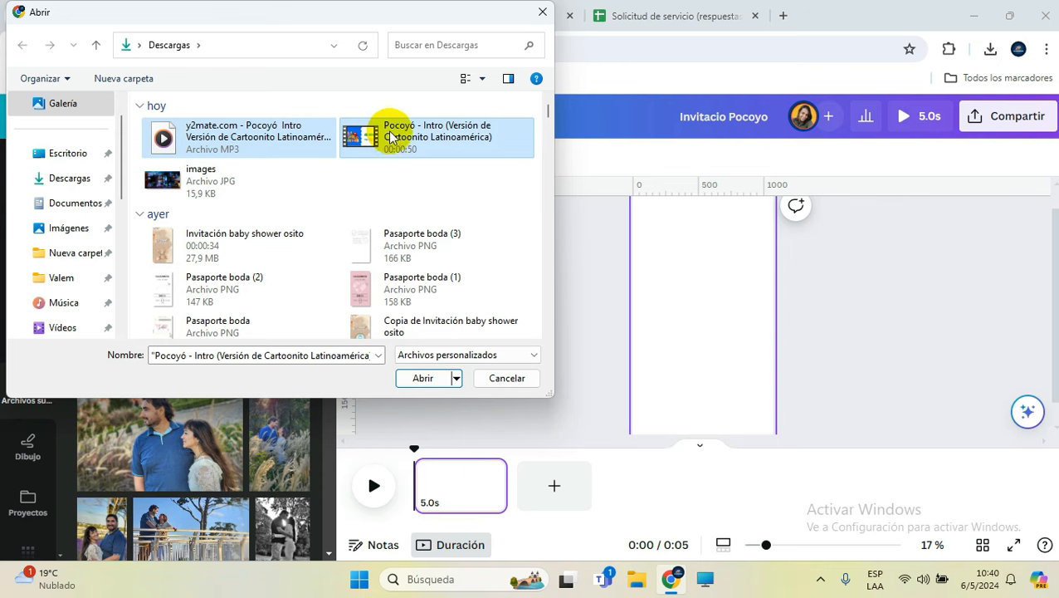
pyautogui.click(419, 379)
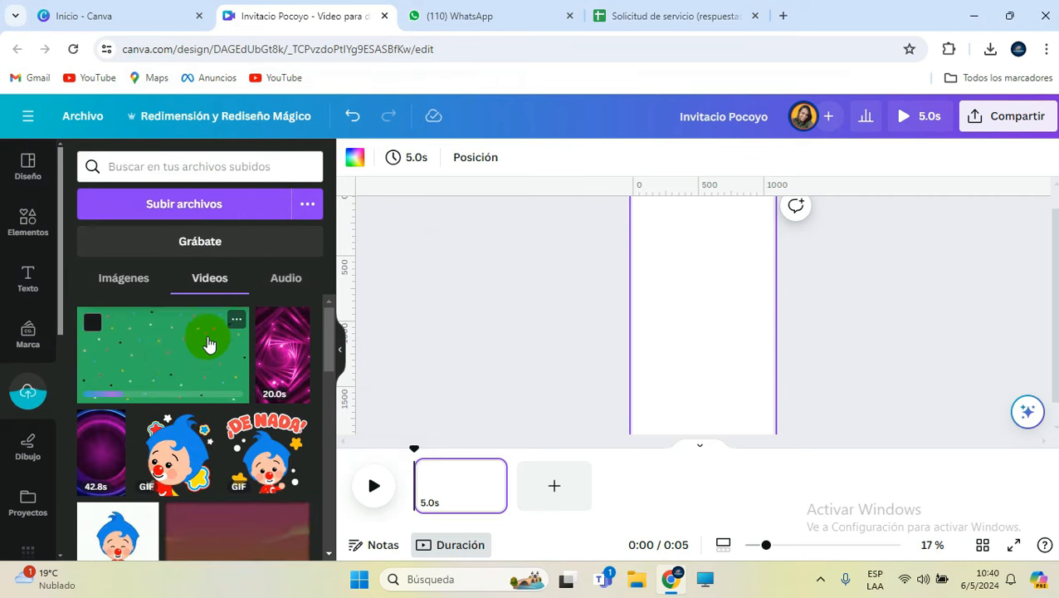
pyautogui.click(286, 282)
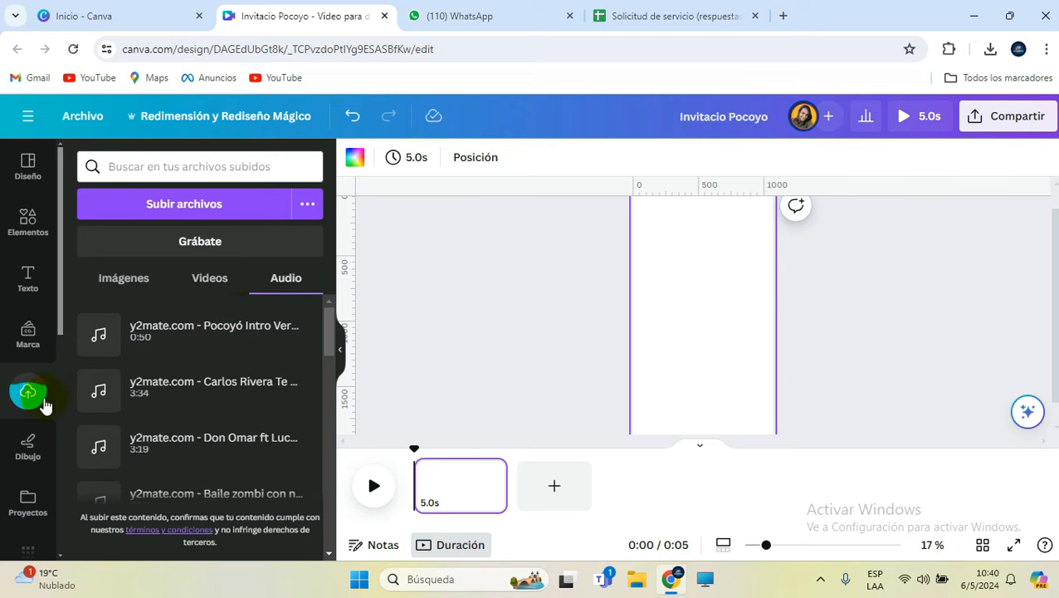
pyautogui.click(196, 279)
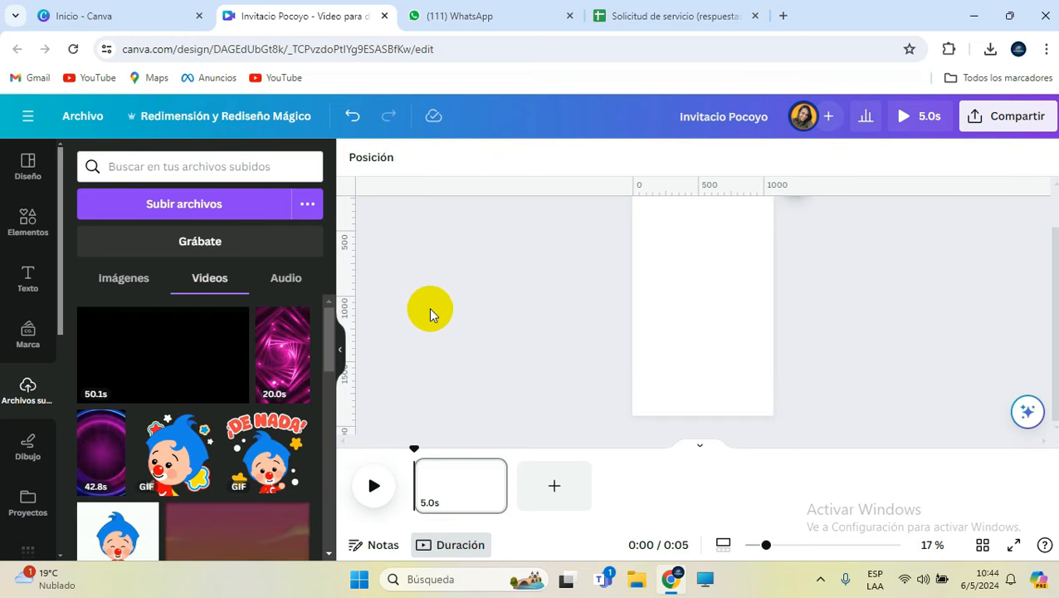
# Place the uploaded Pocoyó intro video so it fills the blank page, and set its volume to 0
pyautogui.moveTo(187, 371)
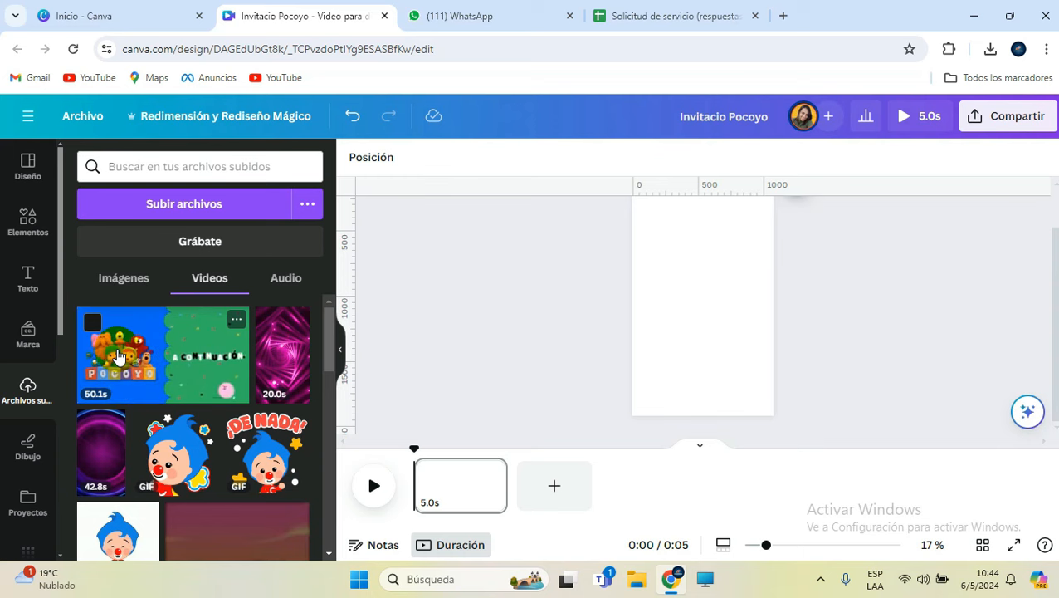
pyautogui.moveTo(118, 357); pyautogui.dragTo(631, 339)
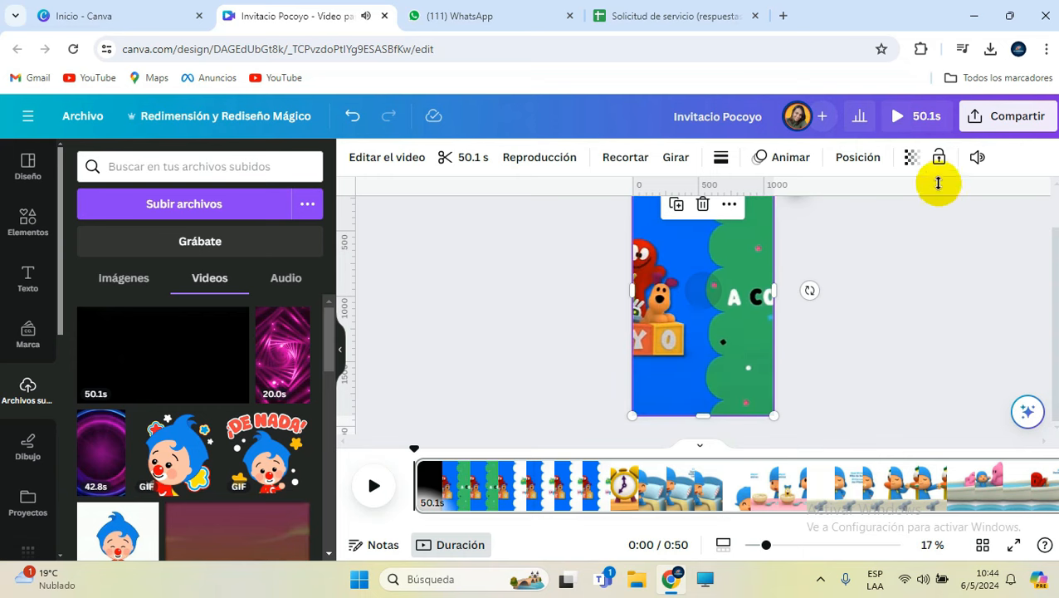
pyautogui.click(977, 156)
pyautogui.moveTo(944, 235); pyautogui.dragTo(693, 266)
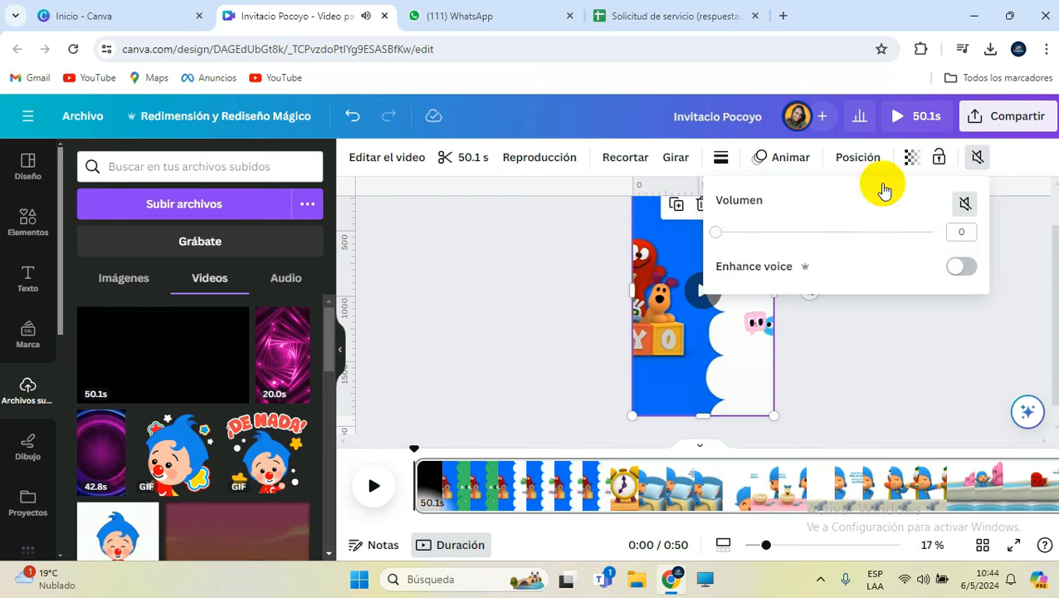
pyautogui.click(582, 298)
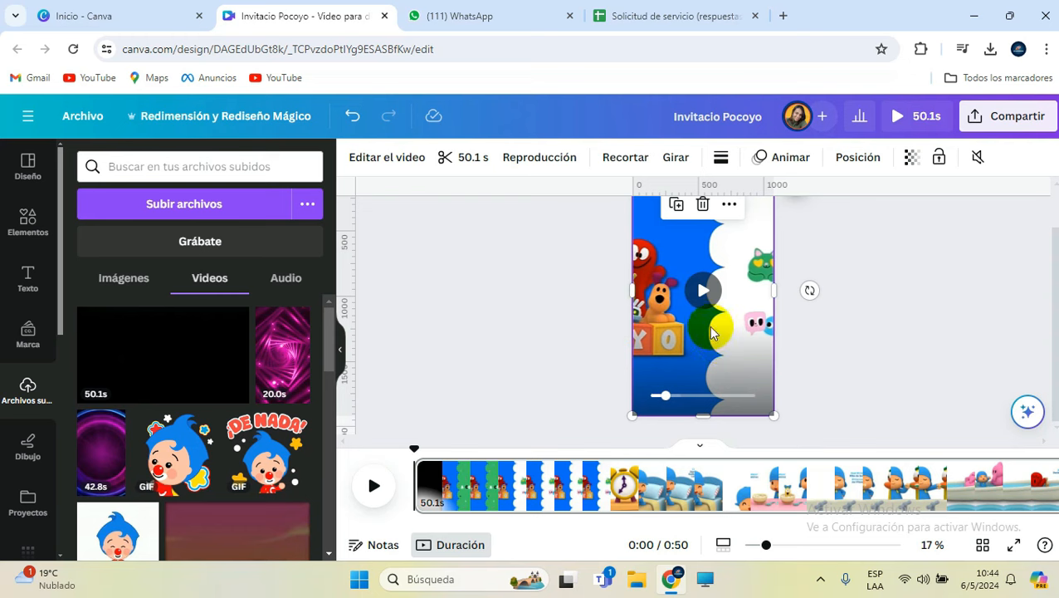
# Locate the alarm clock scene and trim the video to a 1.2 s clip starting at about 10.5 s
pyautogui.moveTo(671, 397); pyautogui.dragTo(675, 399)
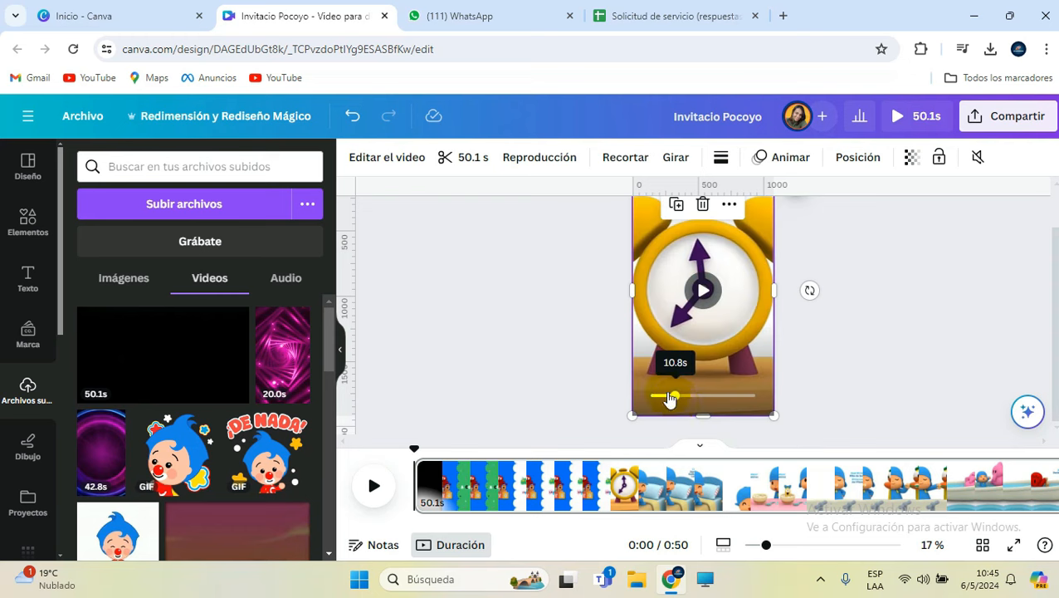
pyautogui.click(469, 157)
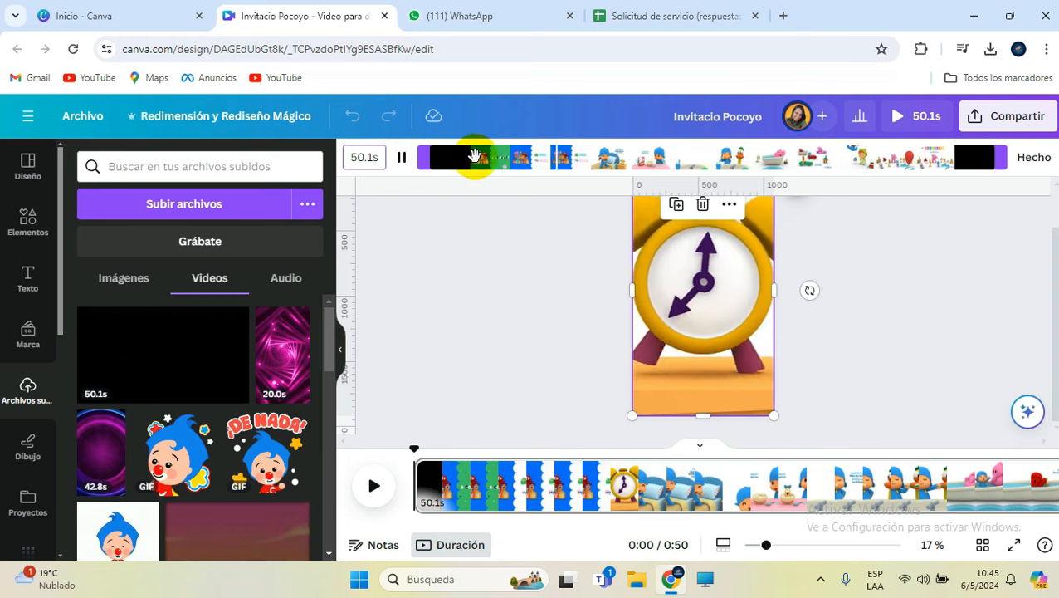
pyautogui.click(1033, 157)
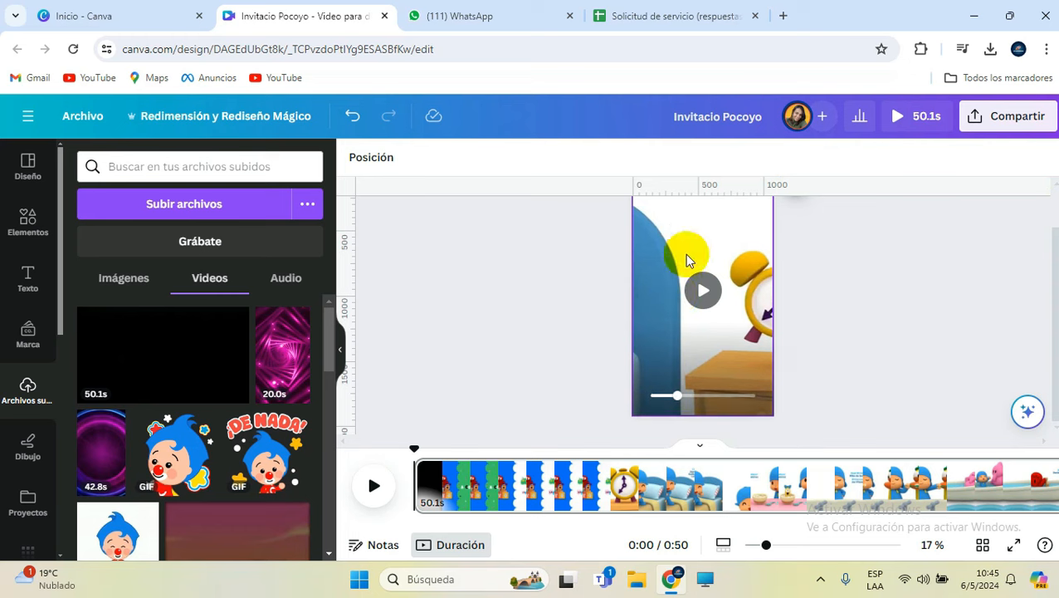
pyautogui.click(463, 157)
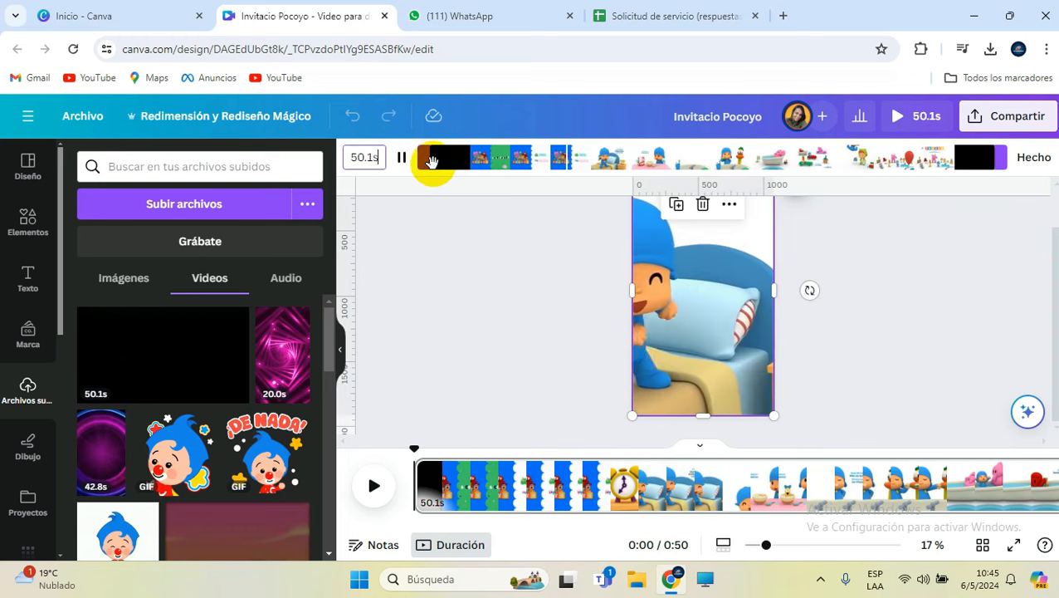
pyautogui.moveTo(424, 163); pyautogui.dragTo(512, 169)
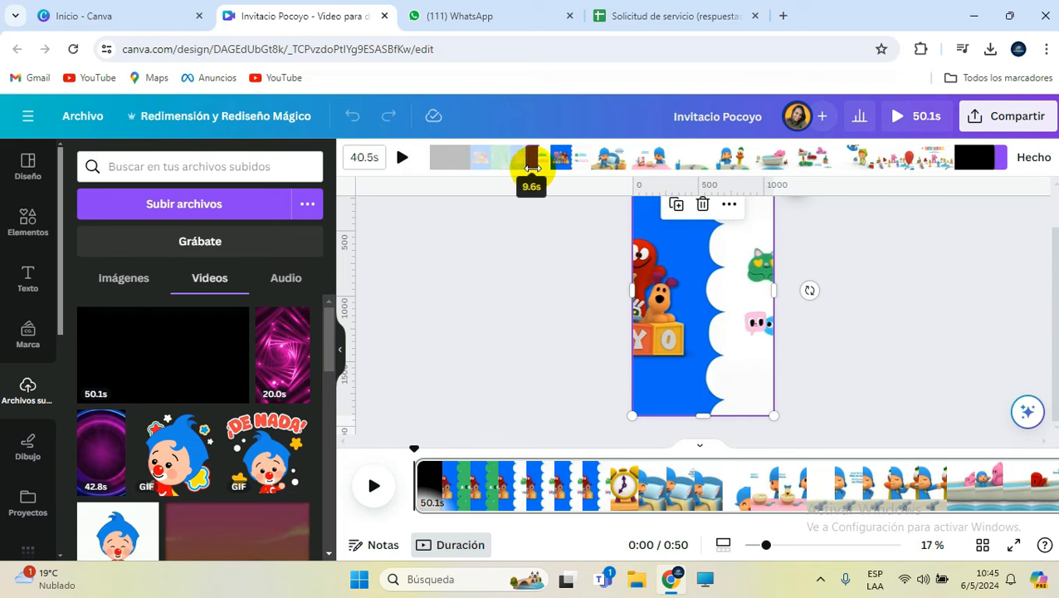
pyautogui.moveTo(536, 167); pyautogui.dragTo(541, 163)
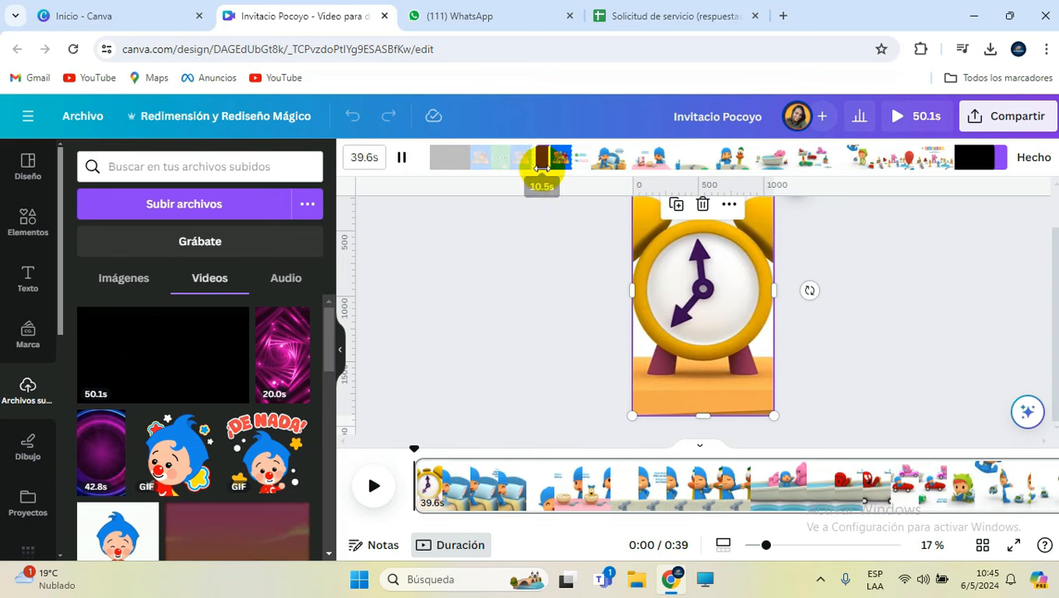
pyautogui.moveTo(1006, 151); pyautogui.dragTo(567, 176)
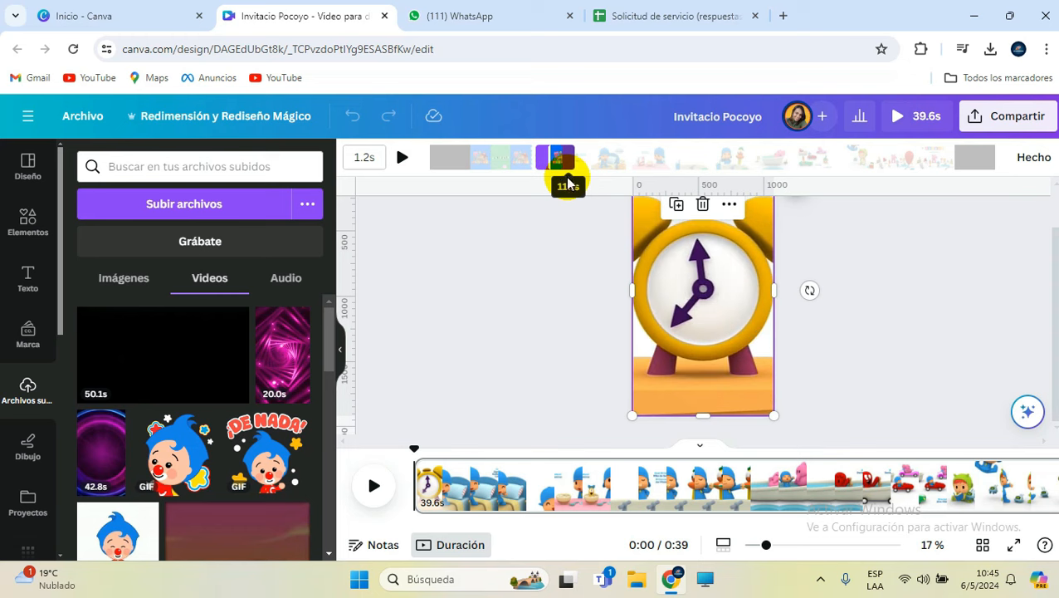
pyautogui.click(1028, 160)
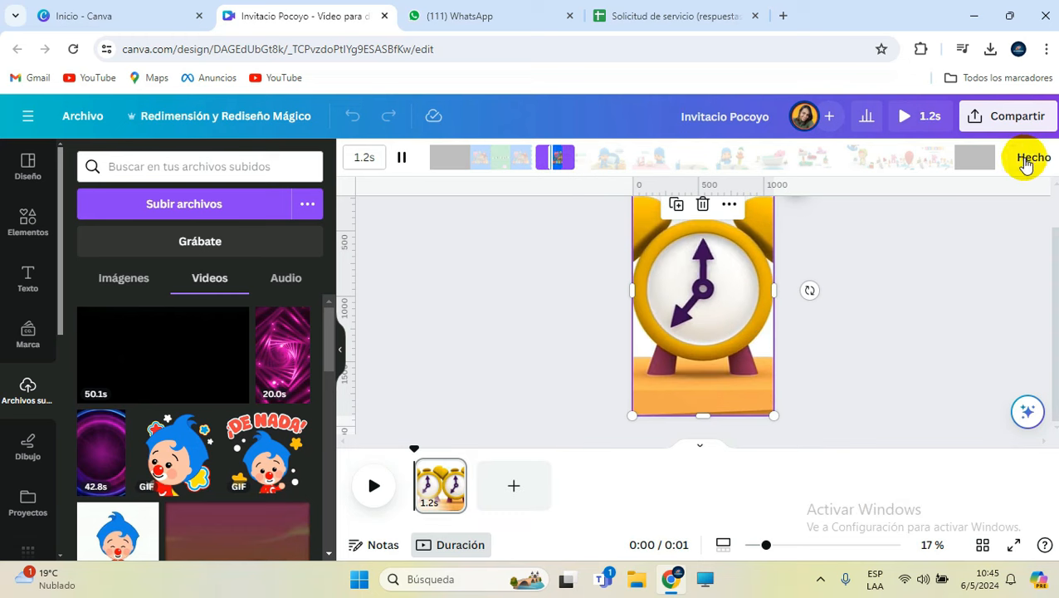
# Shift the video sideways within its 9:16 crop to bring more of the alarm clock into frame, and play the page
pyautogui.click(904, 266)
pyautogui.doubleClick(750, 352)
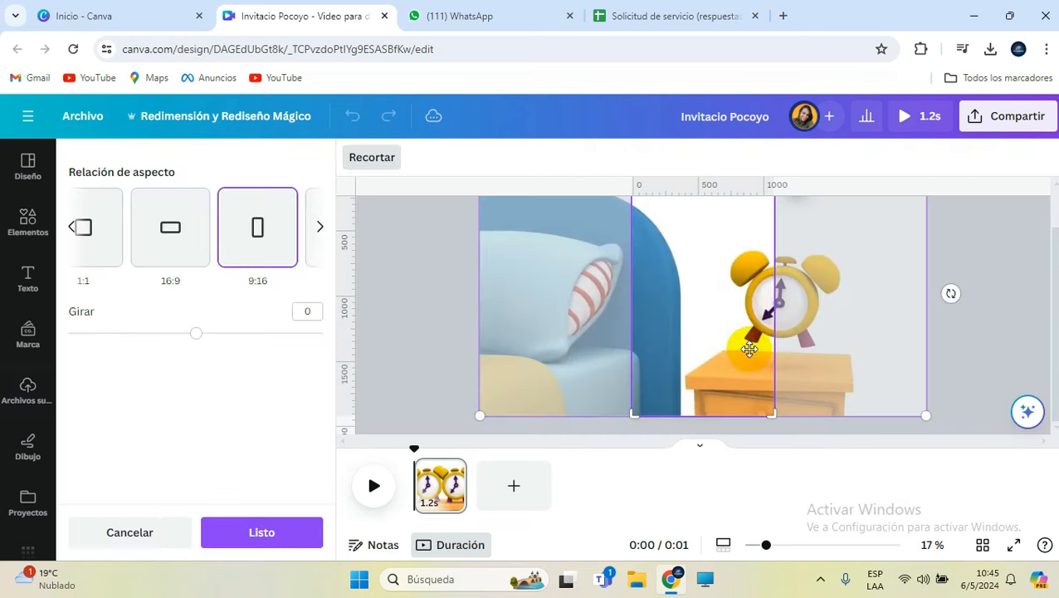
pyautogui.moveTo(740, 355); pyautogui.dragTo(685, 359)
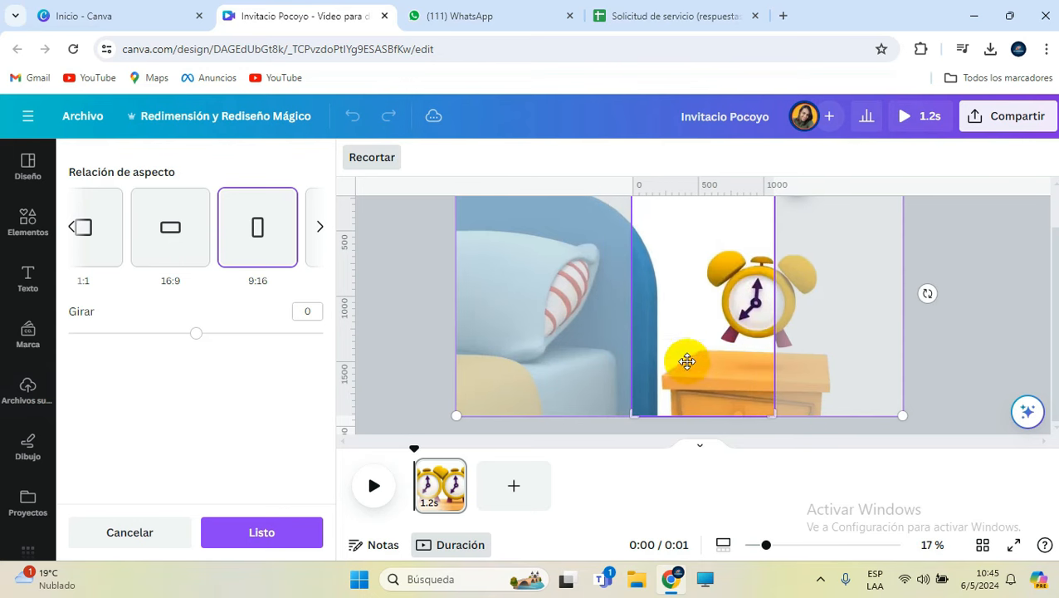
pyautogui.click(408, 342)
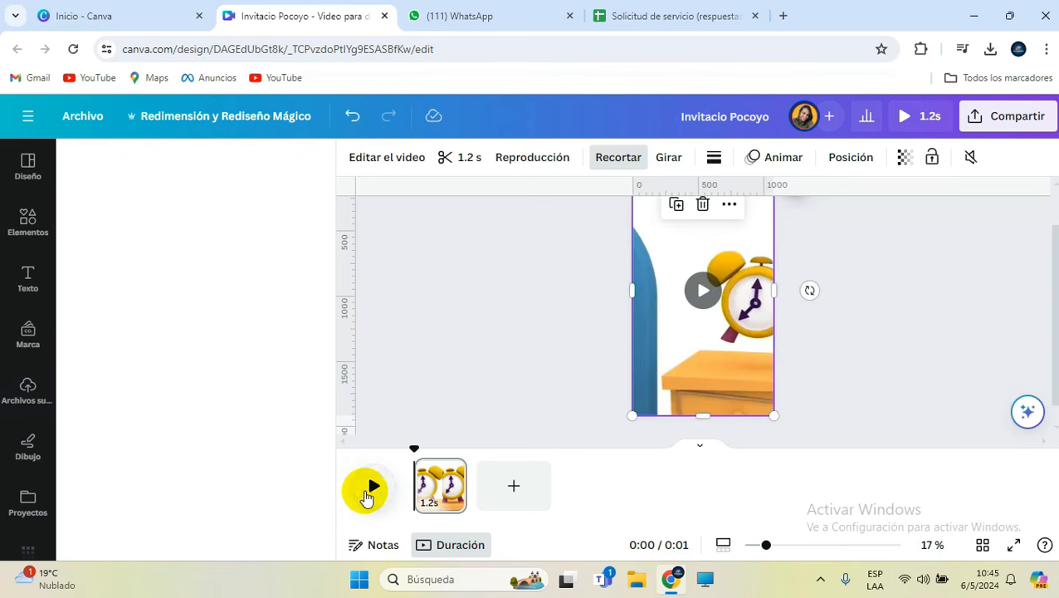
pyautogui.click(369, 490)
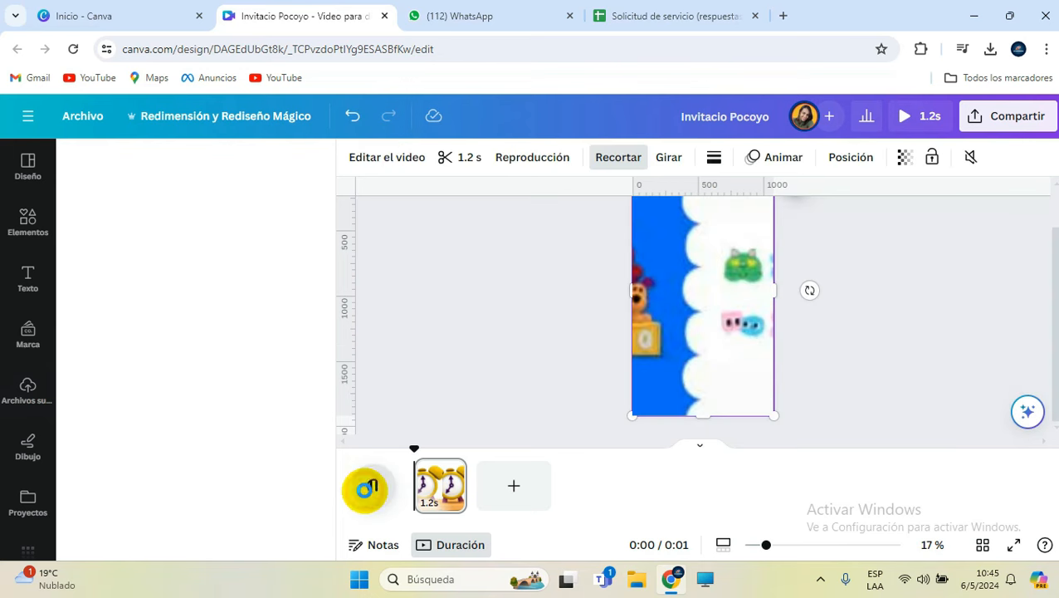
pyautogui.click(368, 494)
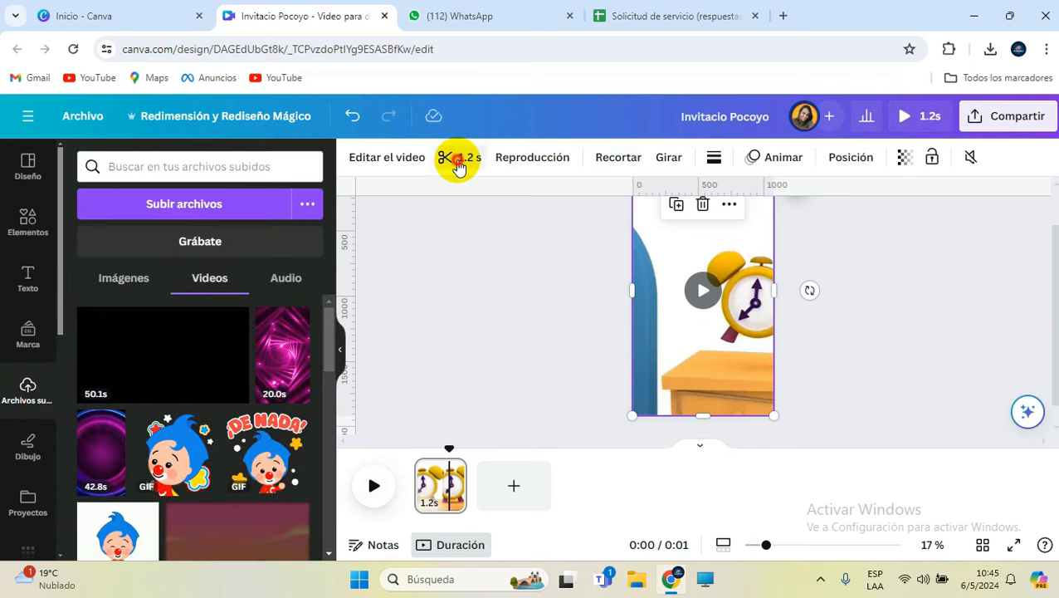
# Trim the start of the alarm clock clip to shorten it to 1.0 s, and play back the page
pyautogui.click(459, 158)
pyautogui.moveTo(538, 164); pyautogui.dragTo(550, 158)
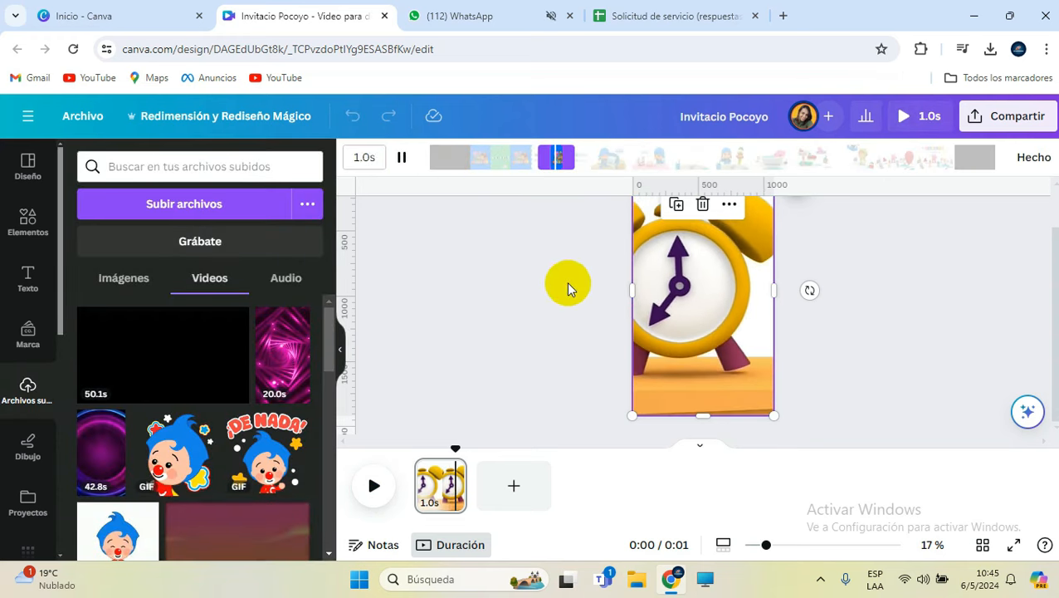
pyautogui.click(1035, 158)
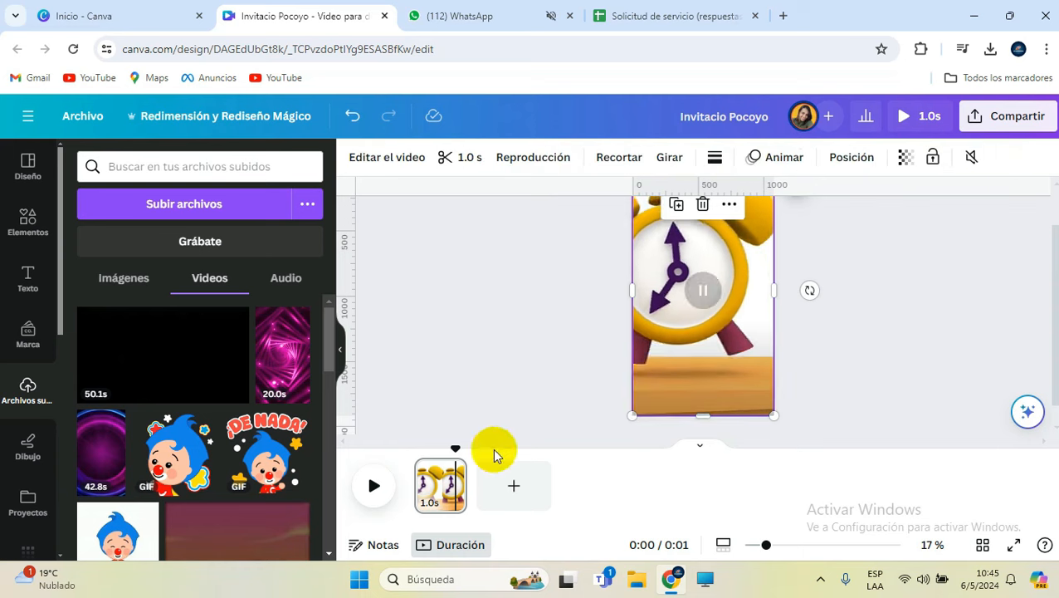
pyautogui.click(376, 490)
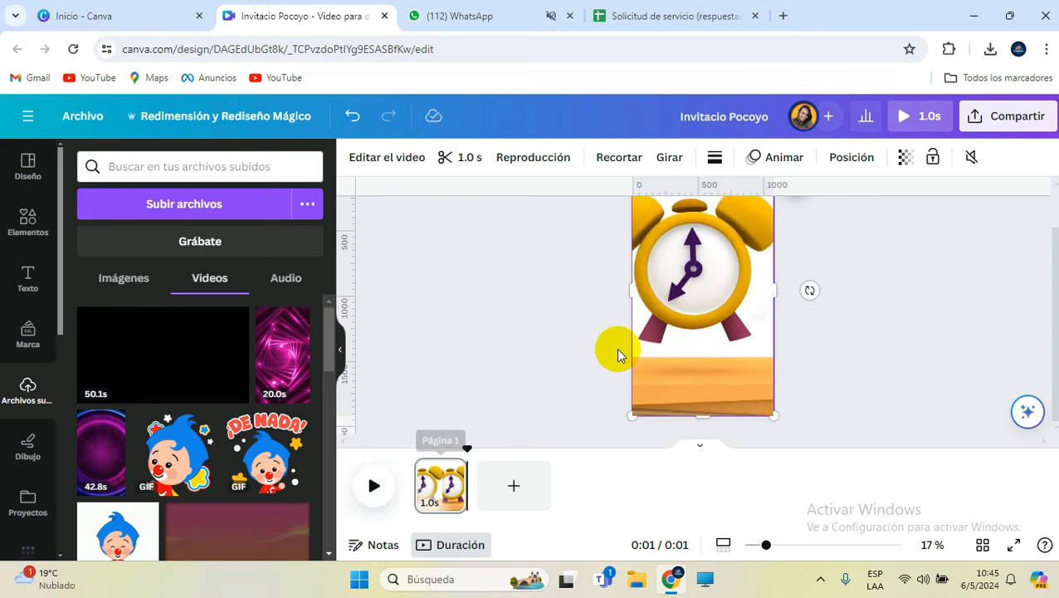
# Trim the end of the alarm clock clip to shorten it to 0.7 s
pyautogui.click(722, 309)
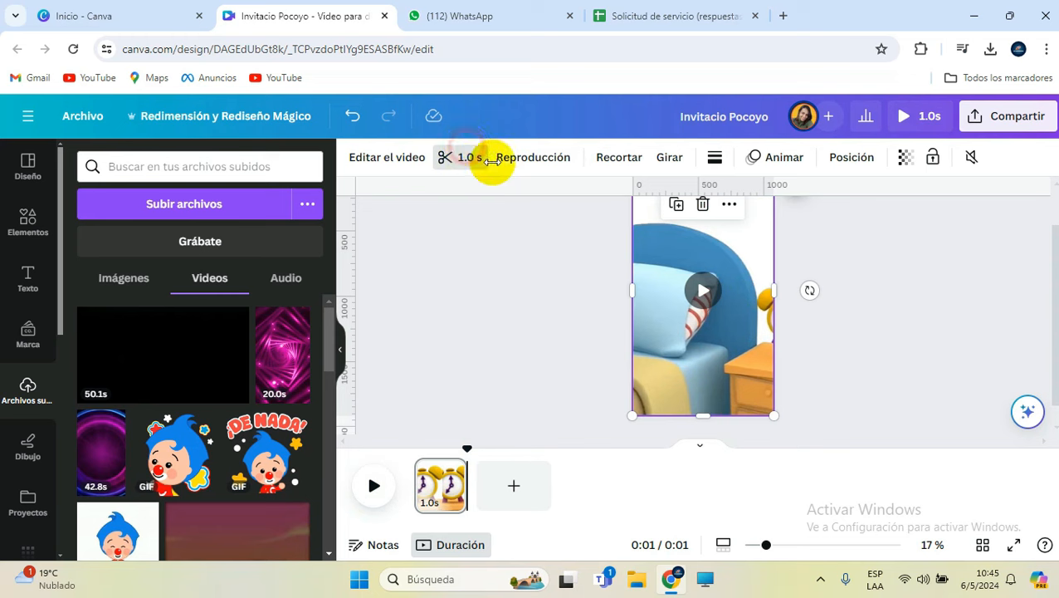
pyautogui.click(468, 157)
pyautogui.moveTo(571, 158); pyautogui.dragTo(563, 159)
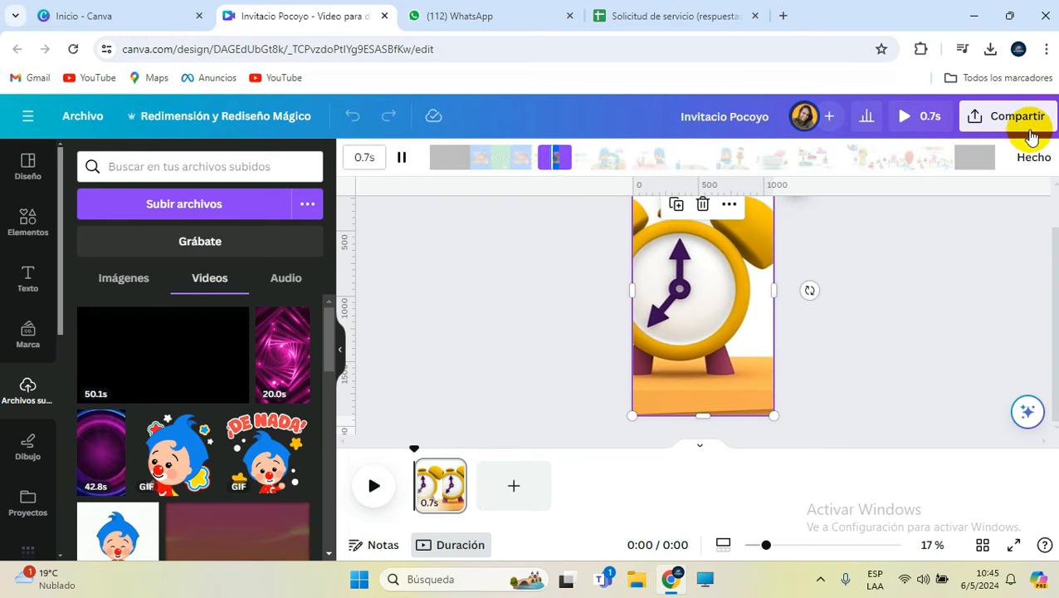
pyautogui.click(1032, 157)
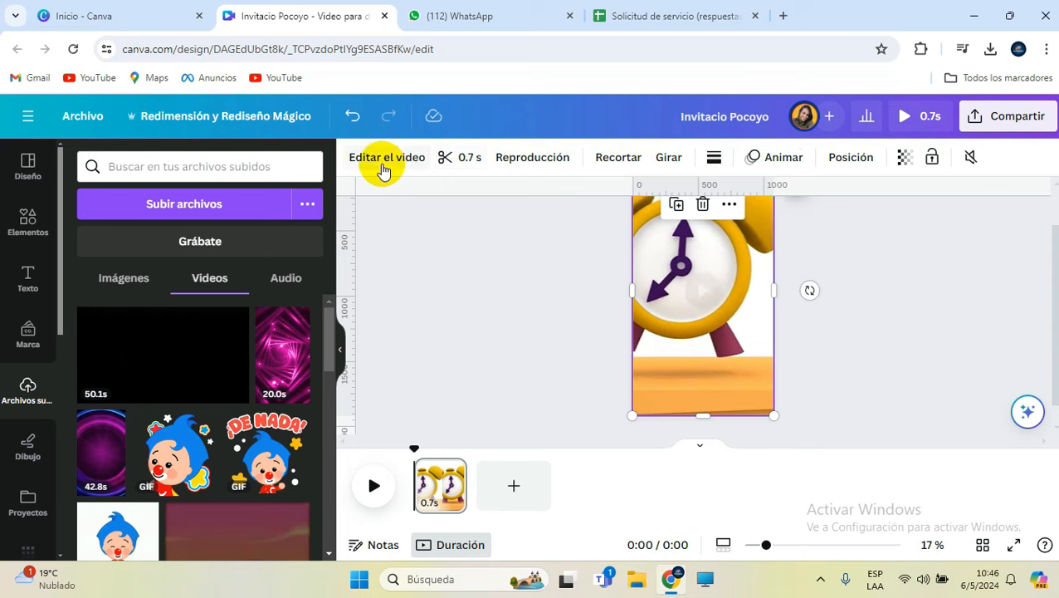
# Slow the alarm clock clip down to a video speed of 0.25
pyautogui.click(525, 158)
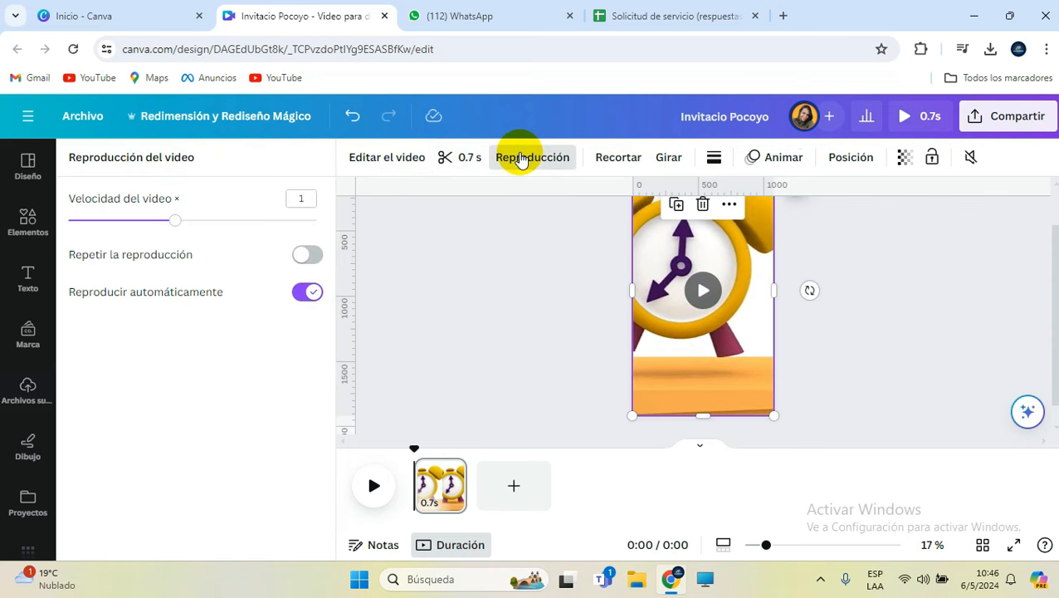
pyautogui.moveTo(168, 228); pyautogui.dragTo(101, 224)
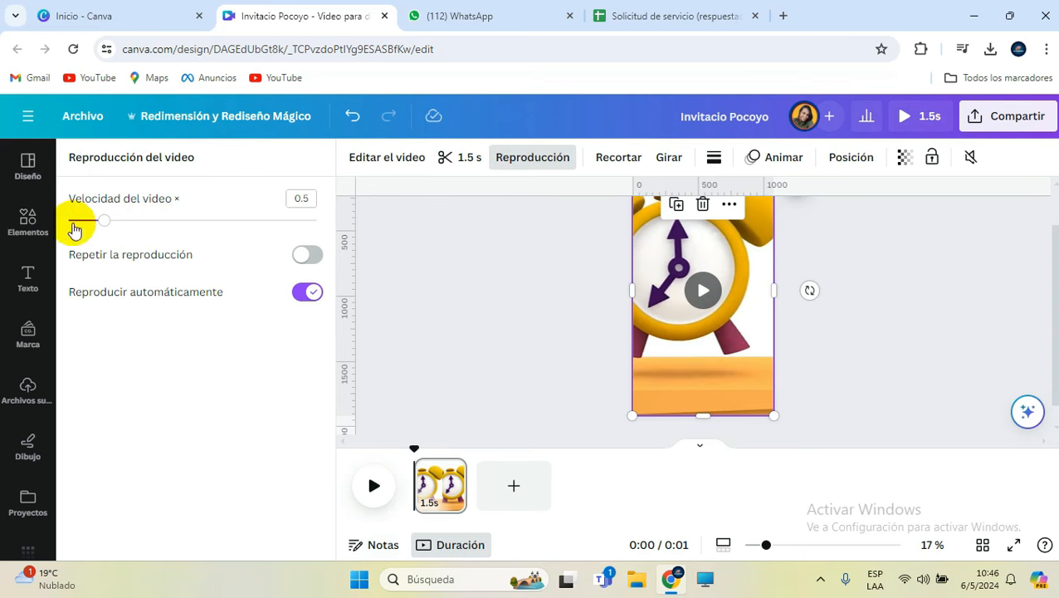
pyautogui.moveTo(88, 226); pyautogui.dragTo(73, 226)
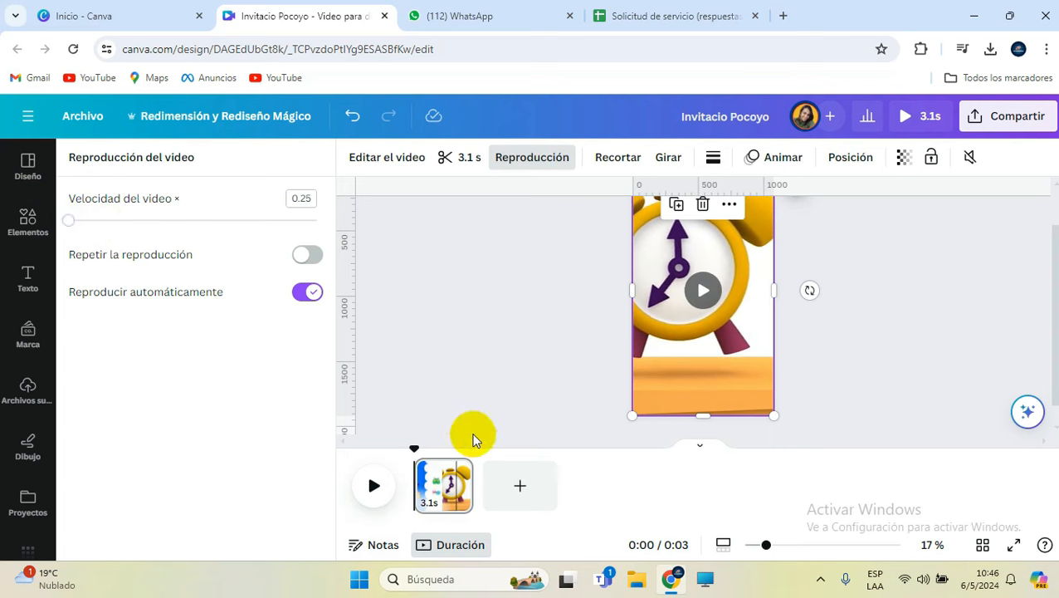
pyautogui.click(490, 393)
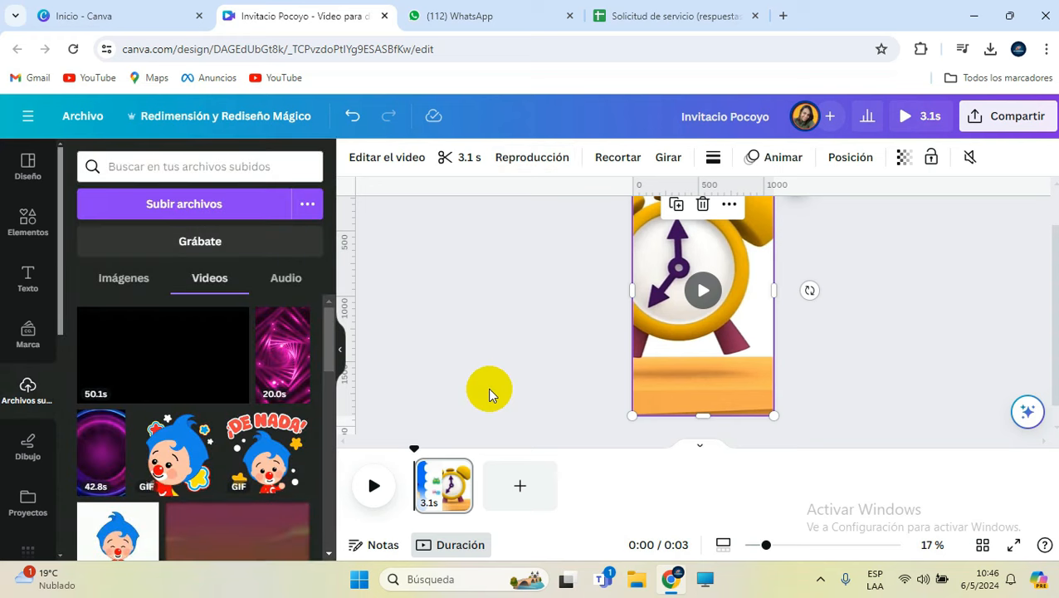
# Add a second page and fill it with the uploaded 50.1 s Pocoyó intro video
pyautogui.click(520, 490)
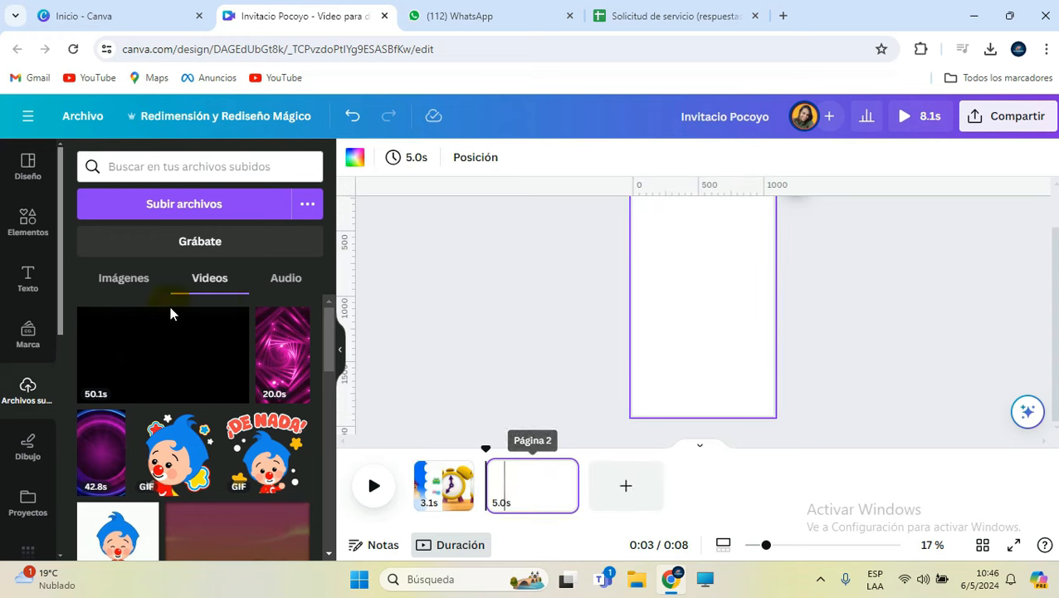
pyautogui.moveTo(98, 365); pyautogui.dragTo(638, 313)
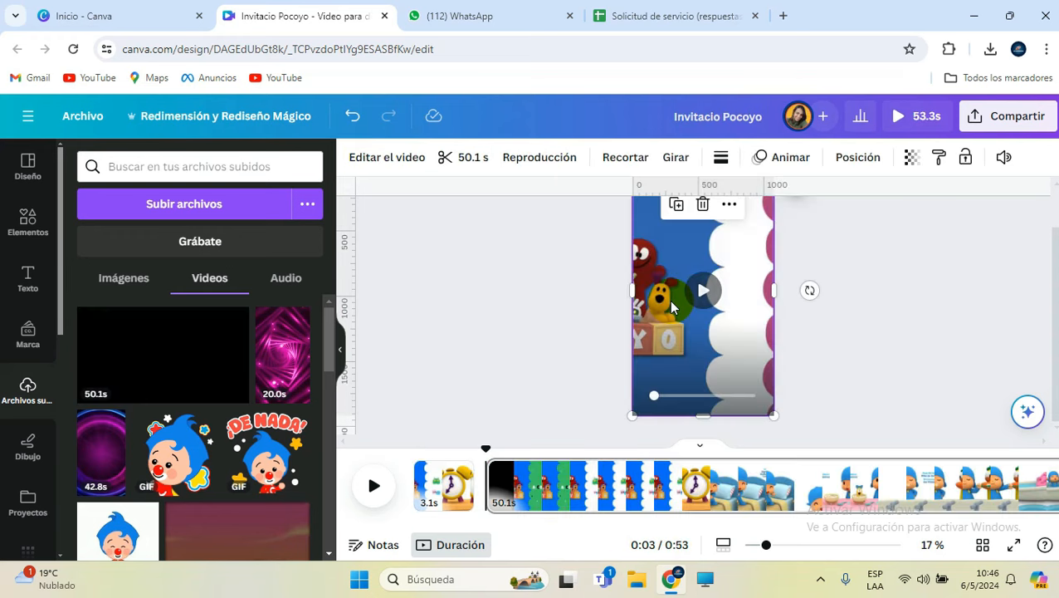
# Trim the second page's video at both ends to a 3.6 s clip of Pocoyó beside the bed
pyautogui.click(452, 161)
pyautogui.moveTo(422, 160); pyautogui.dragTo(559, 172)
pyautogui.moveTo(1001, 157); pyautogui.dragTo(612, 164)
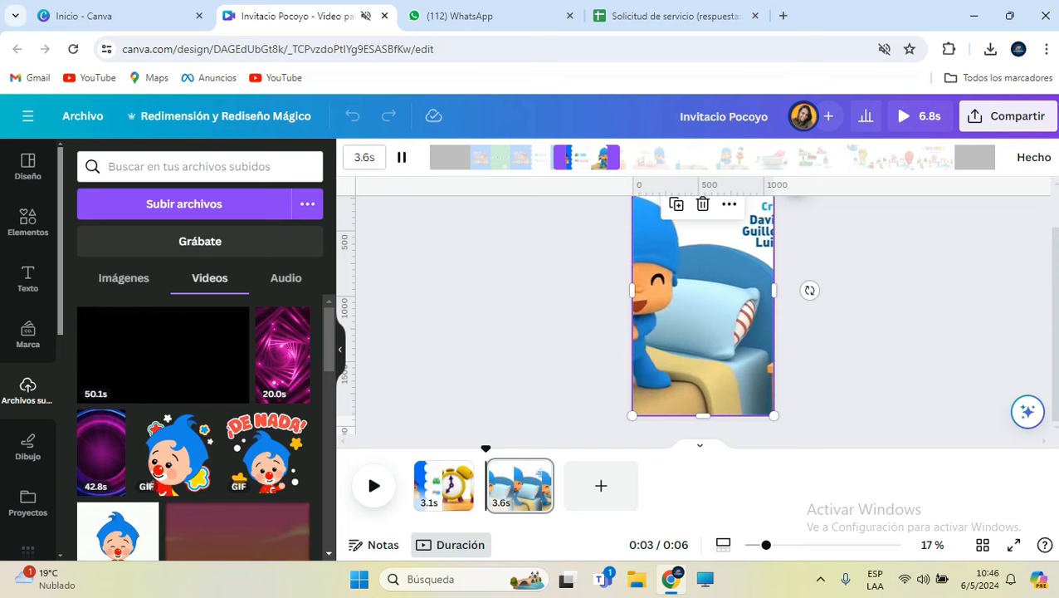
pyautogui.click(1037, 159)
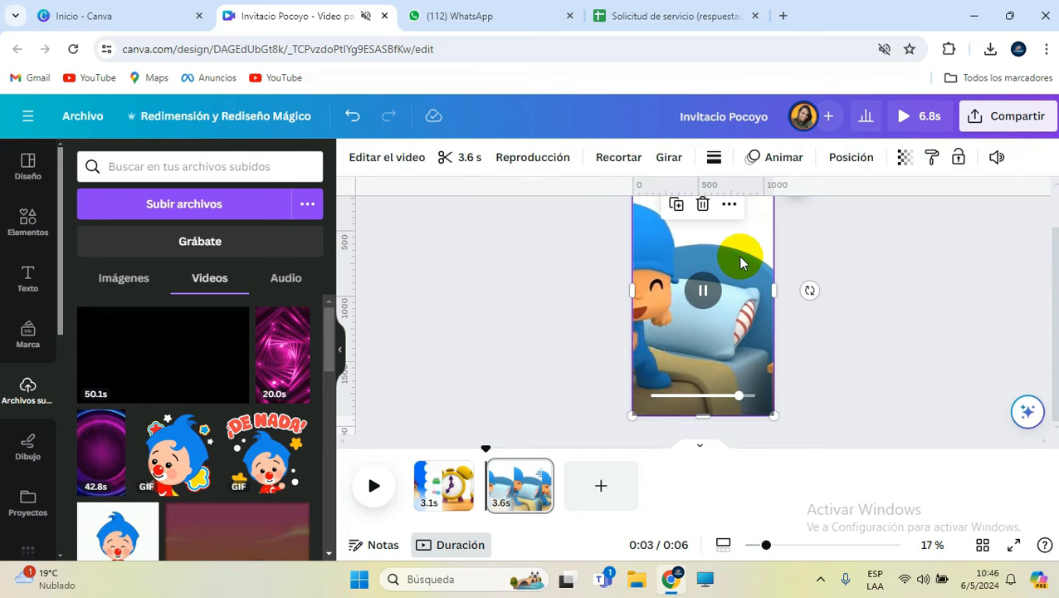
# Shift the bed scene video sideways within its crop frame to bring Pocoyó fully into view, and play it back
pyautogui.doubleClick(741, 261)
pyautogui.moveTo(704, 265); pyautogui.dragTo(771, 264)
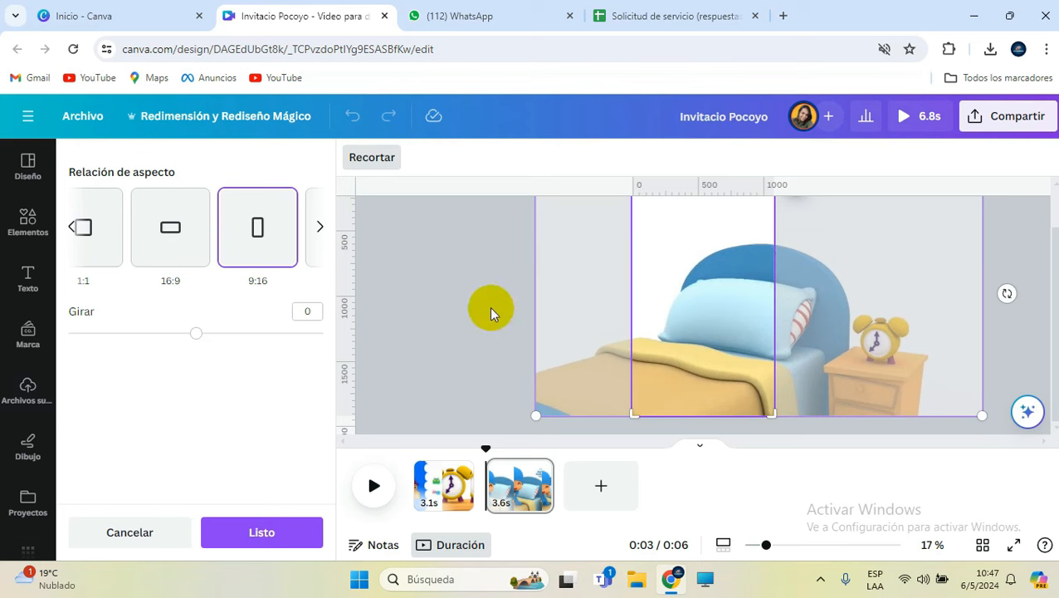
pyautogui.click(465, 303)
pyautogui.click(699, 288)
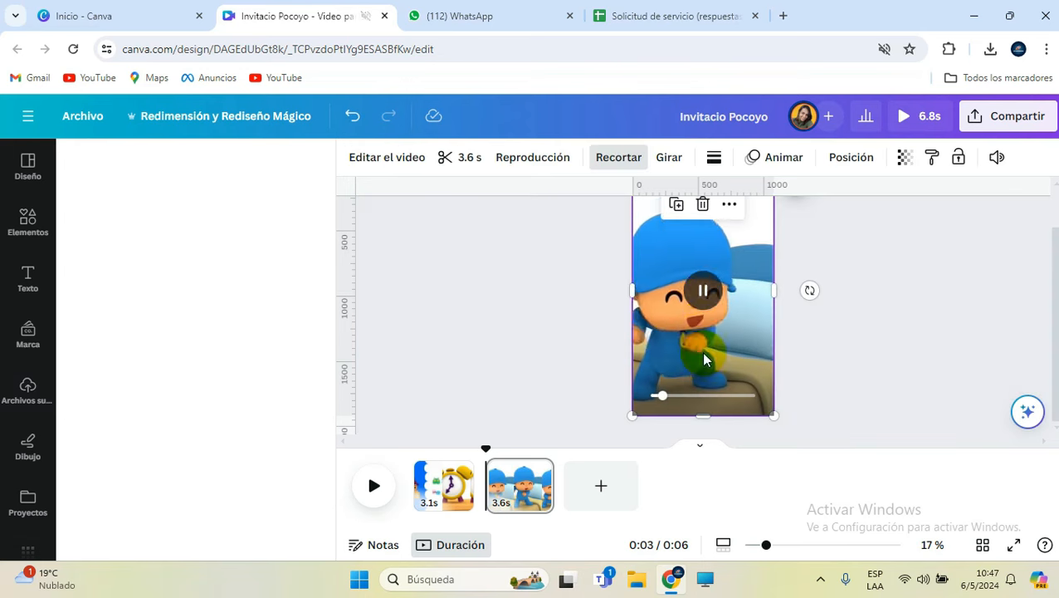
pyautogui.doubleClick(756, 329)
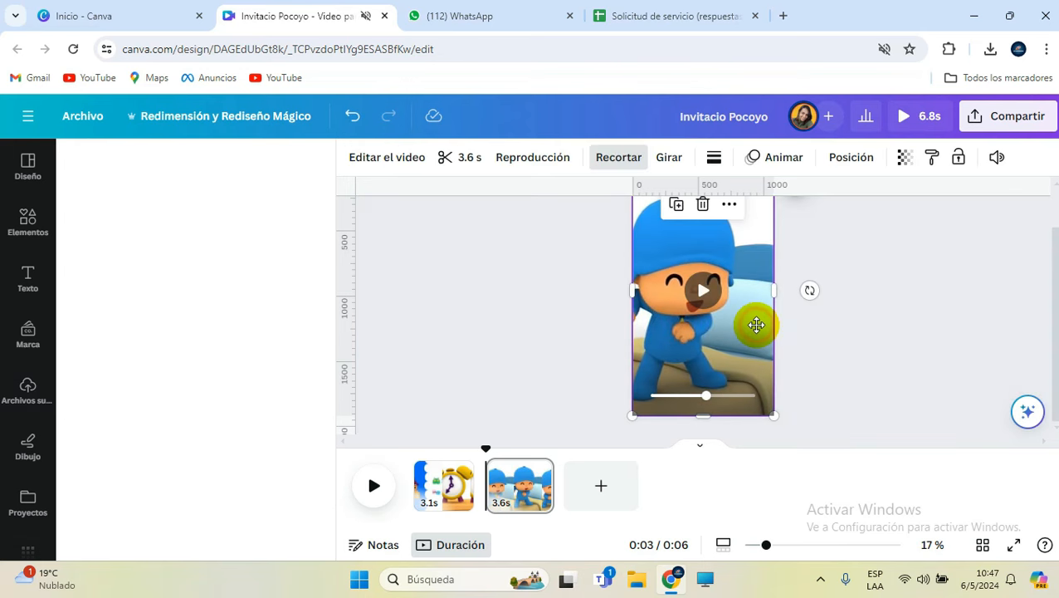
pyautogui.moveTo(743, 328); pyautogui.dragTo(771, 329)
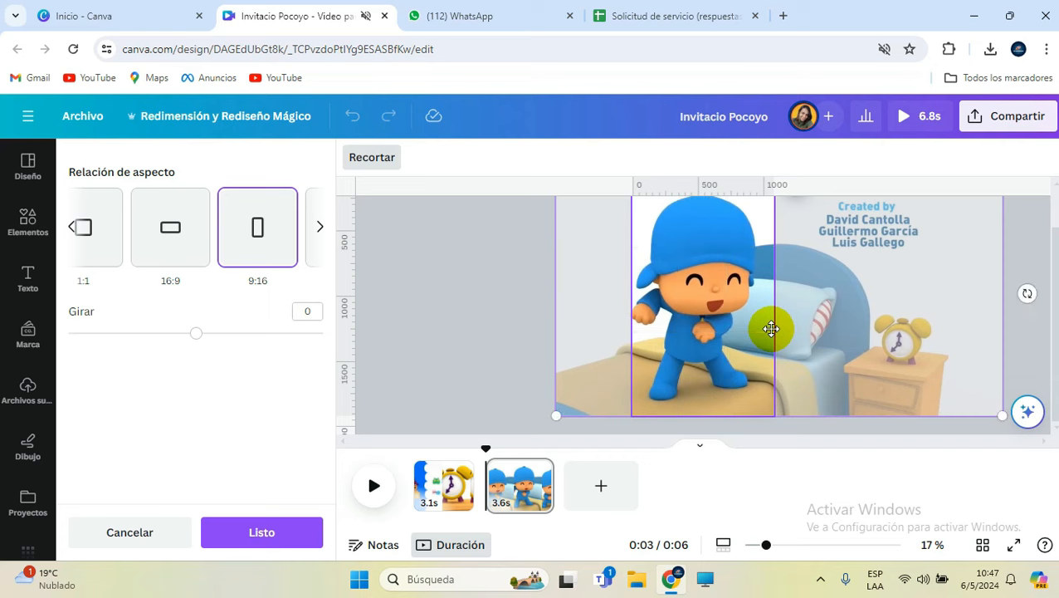
pyautogui.click(472, 355)
pyautogui.click(700, 286)
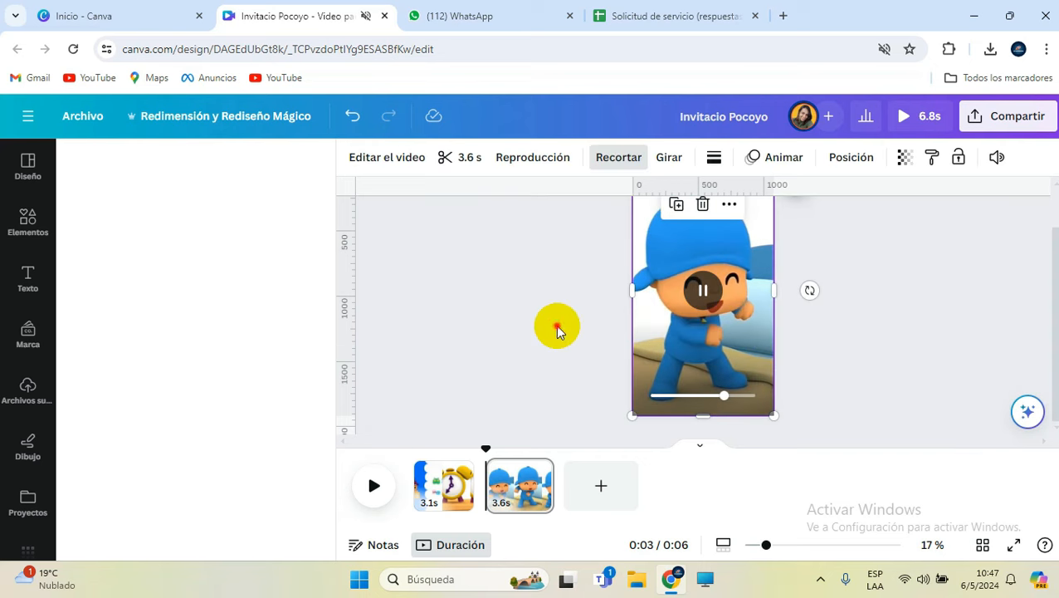
pyautogui.click(716, 339)
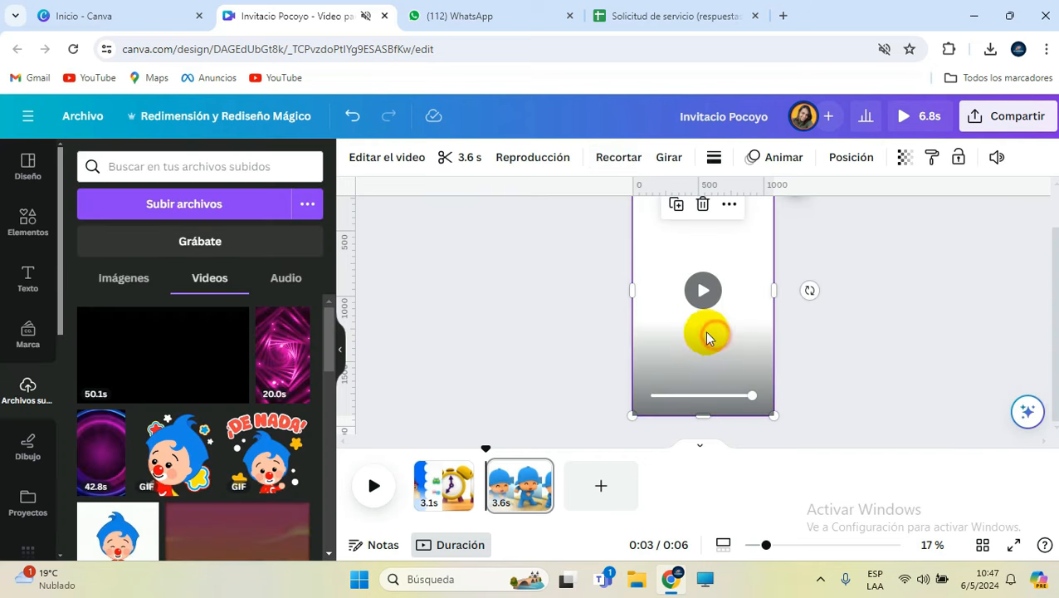
# Slow the bed scene clip on the second page down to a video speed of 0.75
pyautogui.click(541, 159)
pyautogui.click(135, 223)
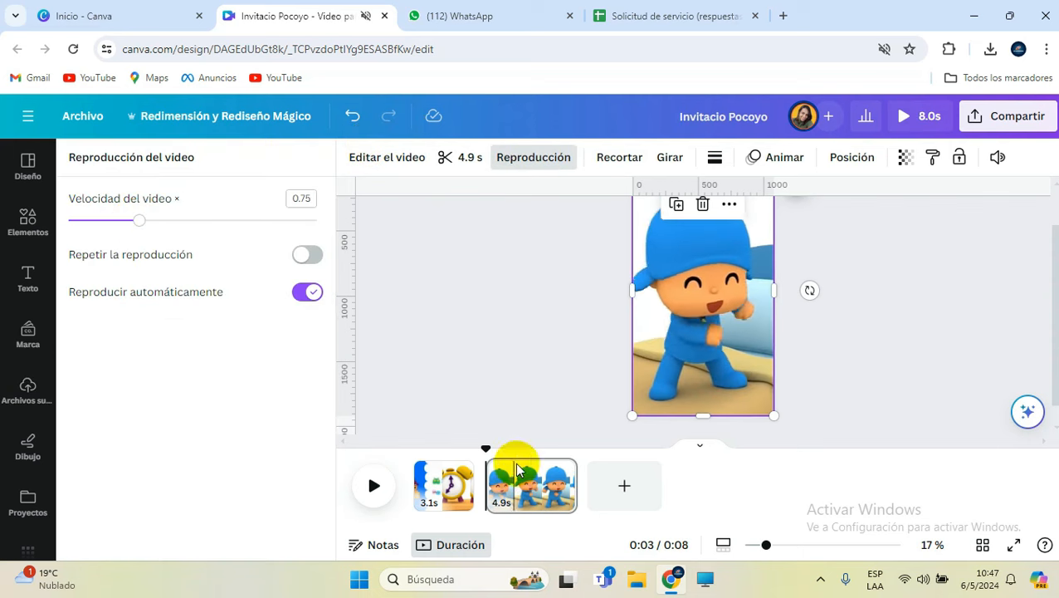
pyautogui.click(514, 331)
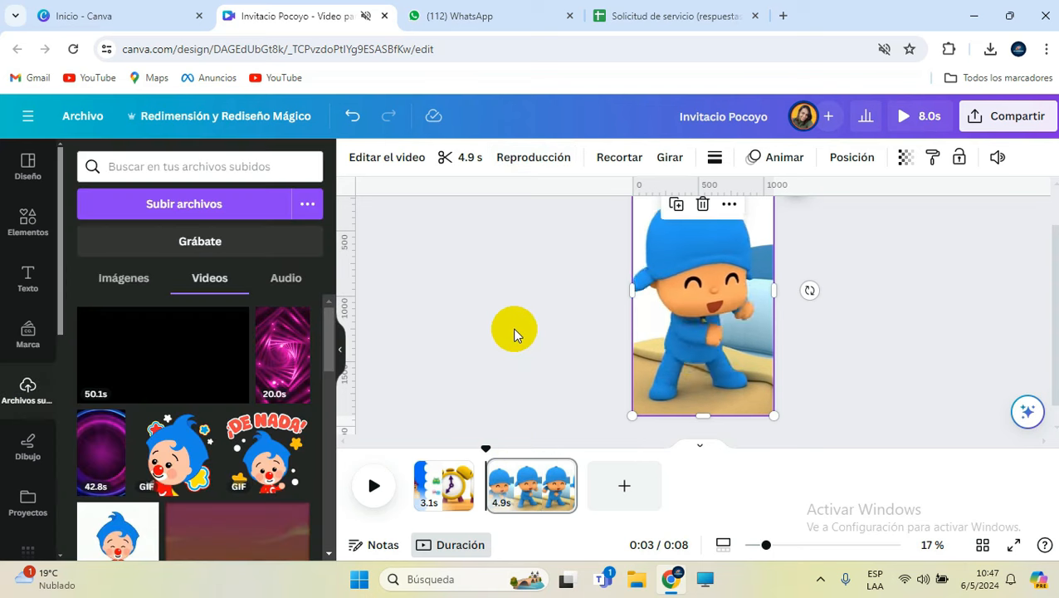
pyautogui.click(861, 321)
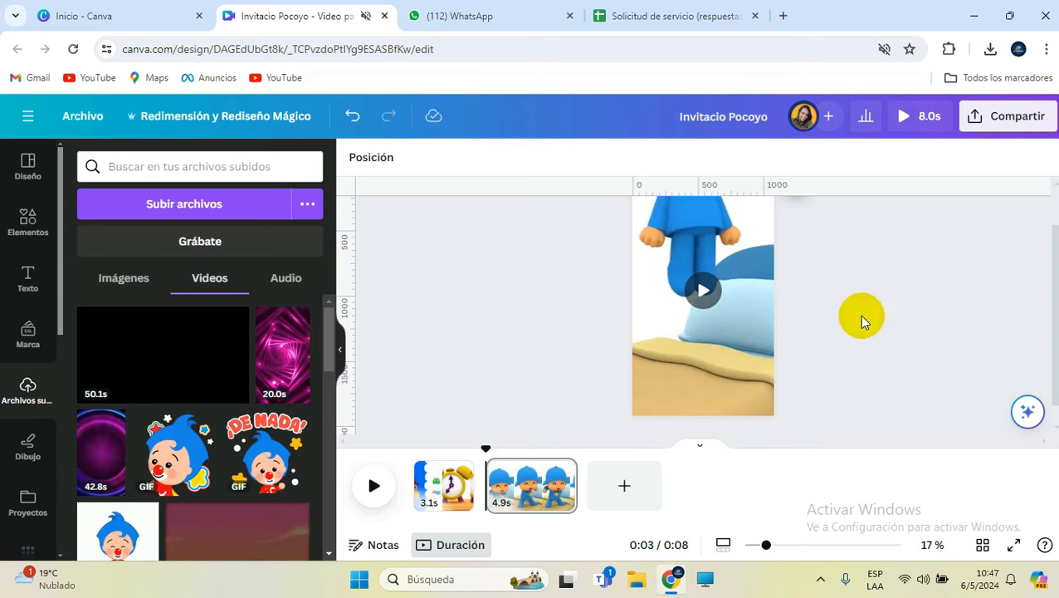
# Add a text box reading "Se acerca mi cumpleaños y tu estas invitado a festejar", narrow it and place it near the page's lower edge
pyautogui.click(28, 285)
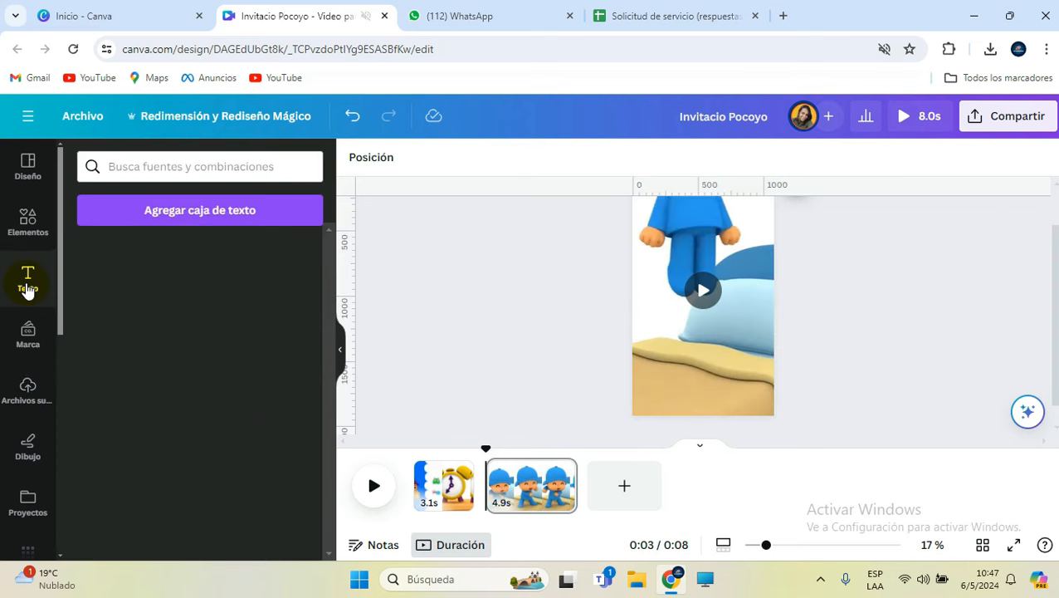
pyautogui.click(189, 200)
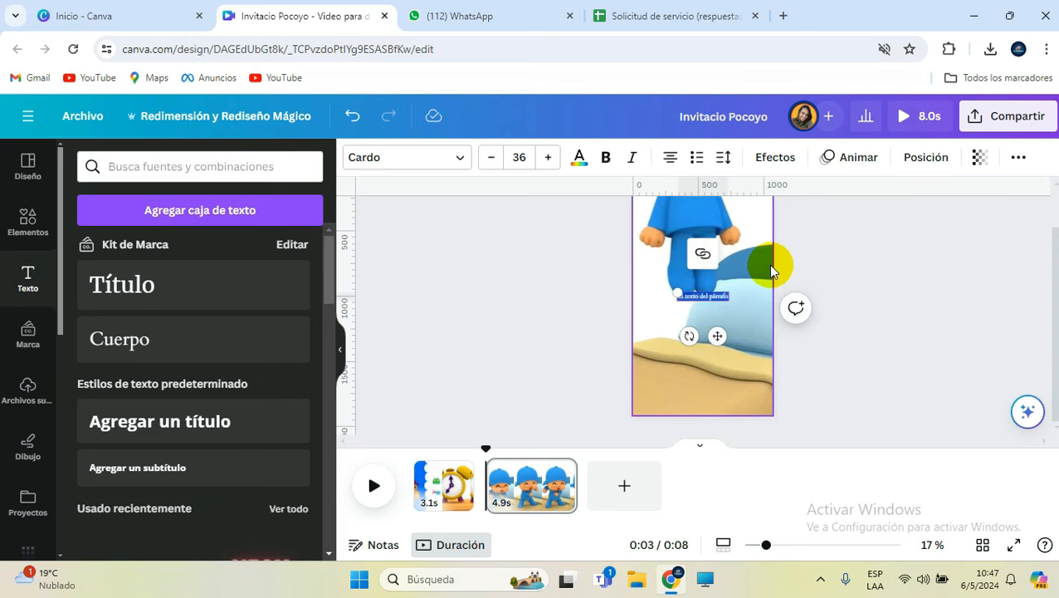
pyautogui.press('BackSpace')
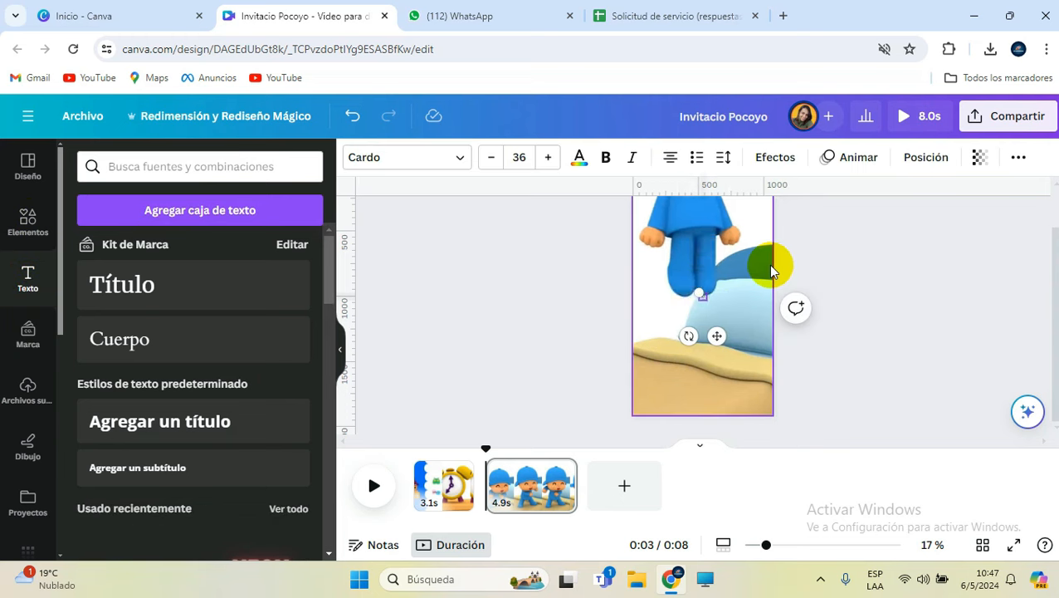
pyautogui.write('cita con ella')
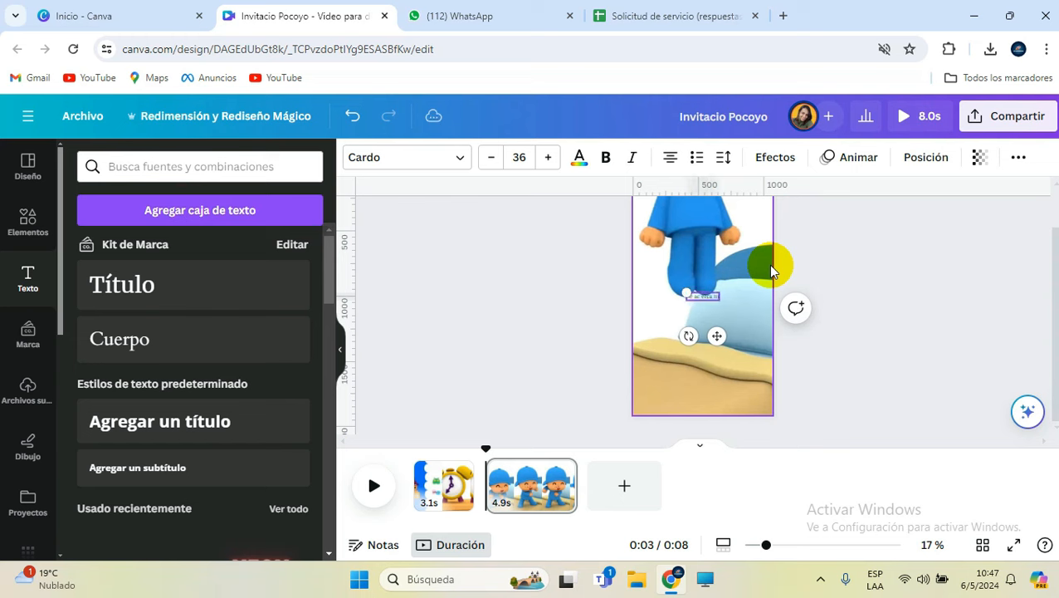
pyautogui.write('pleaños y tu estas invitado a festejar')
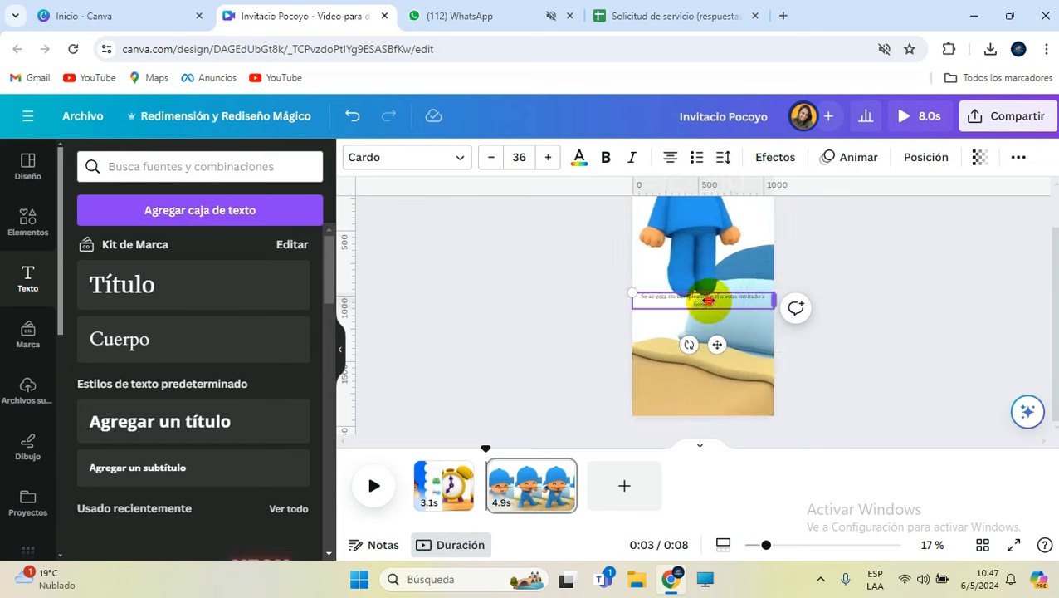
pyautogui.moveTo(707, 300); pyautogui.dragTo(715, 301)
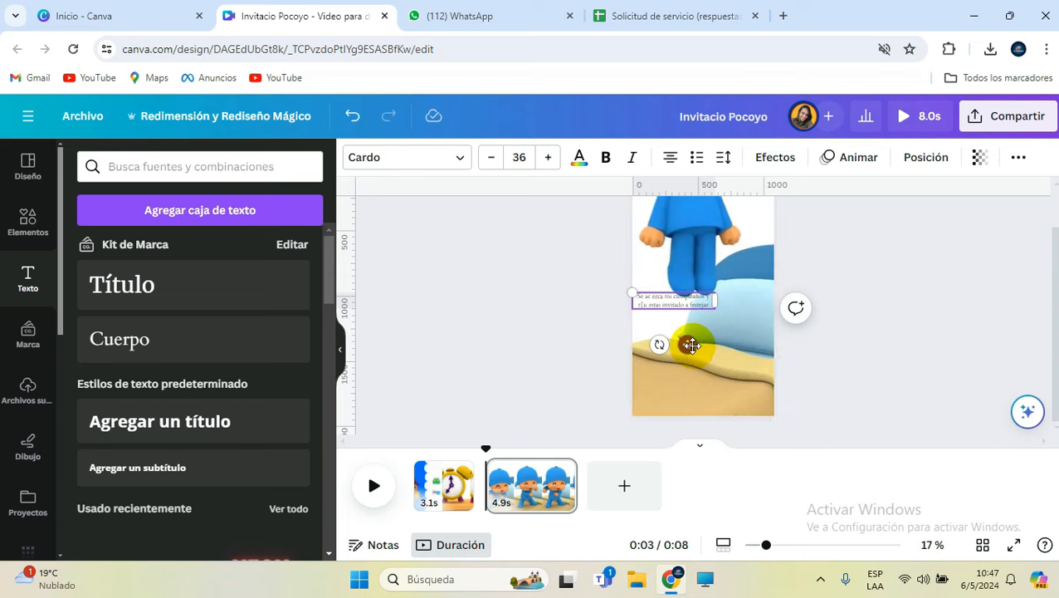
pyautogui.moveTo(715, 406); pyautogui.dragTo(721, 420)
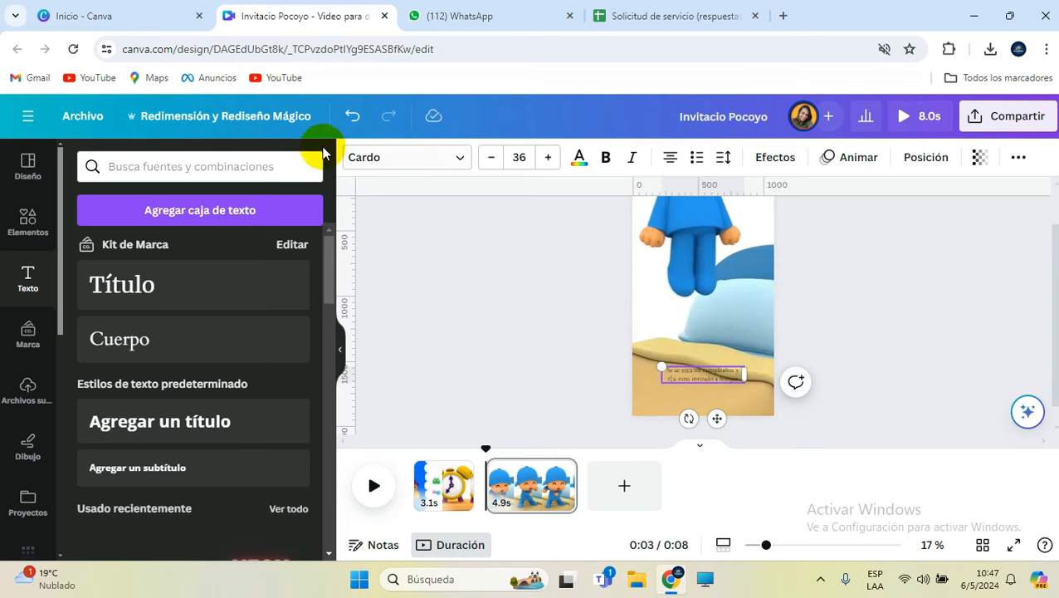
# Set the invitation text's font to POCOYO TV Regular
pyautogui.click(378, 159)
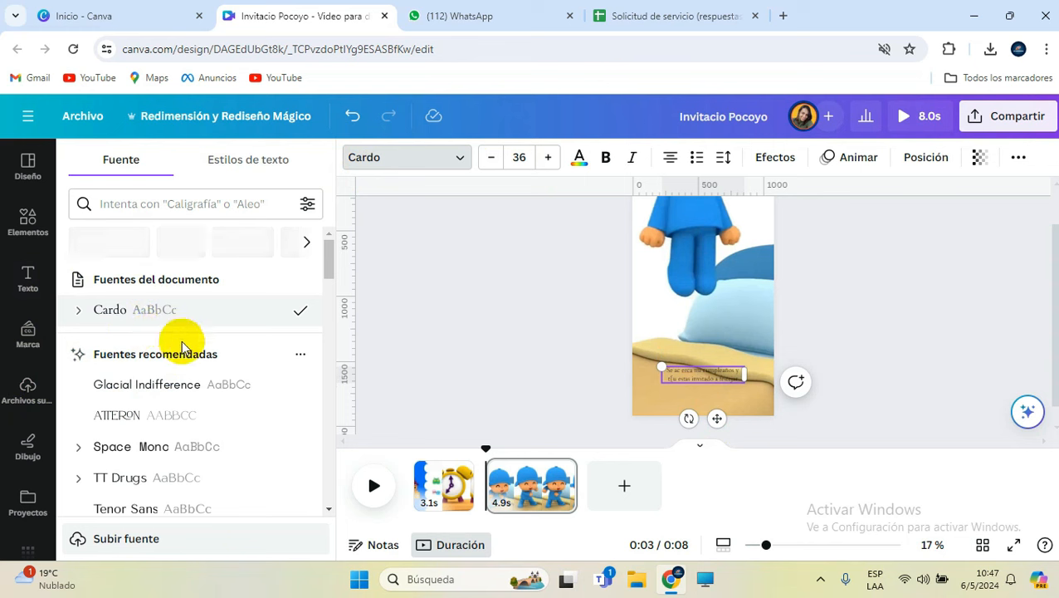
pyautogui.scroll(-5, 179, 336)
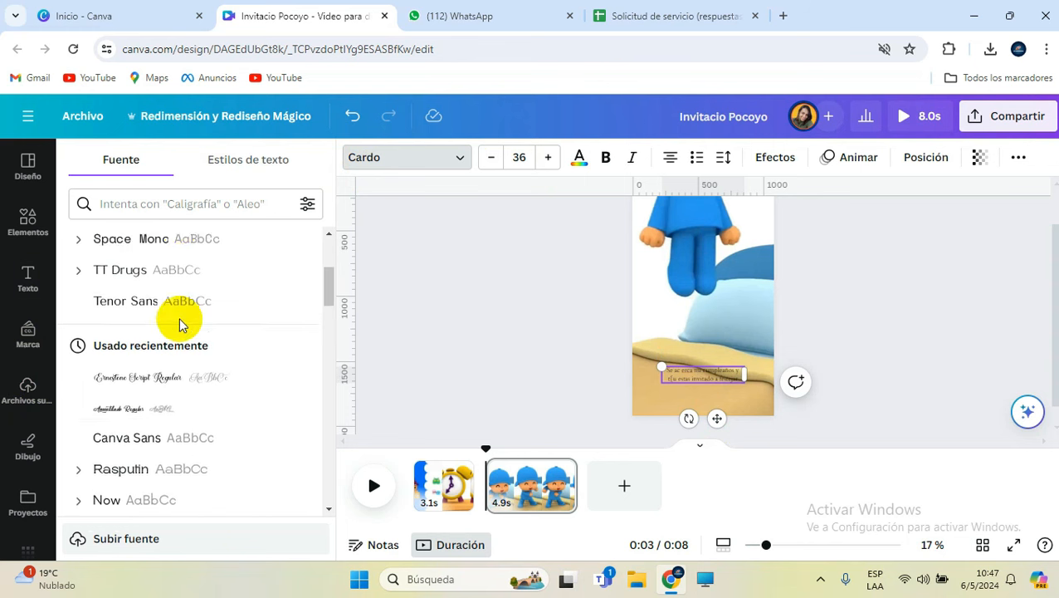
pyautogui.scroll(-6, 170, 344)
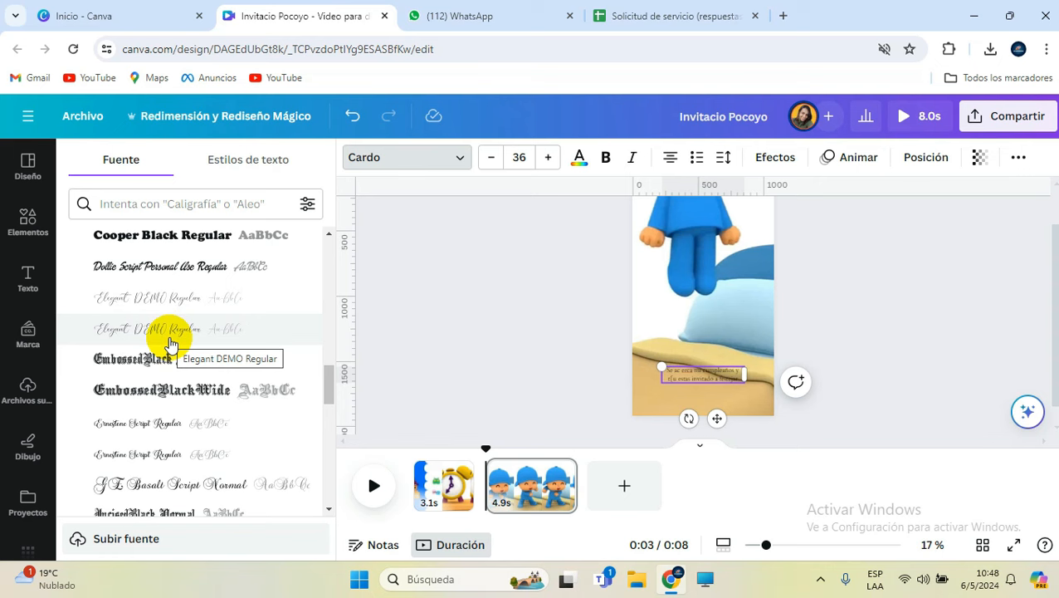
pyautogui.scroll(-2, 170, 344)
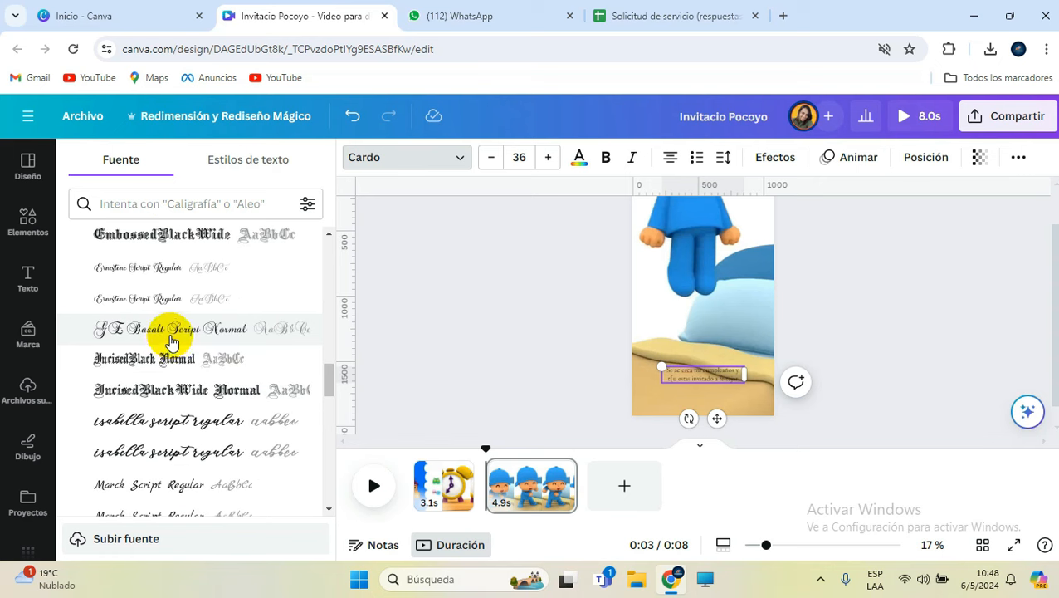
pyautogui.scroll(-3, 142, 419)
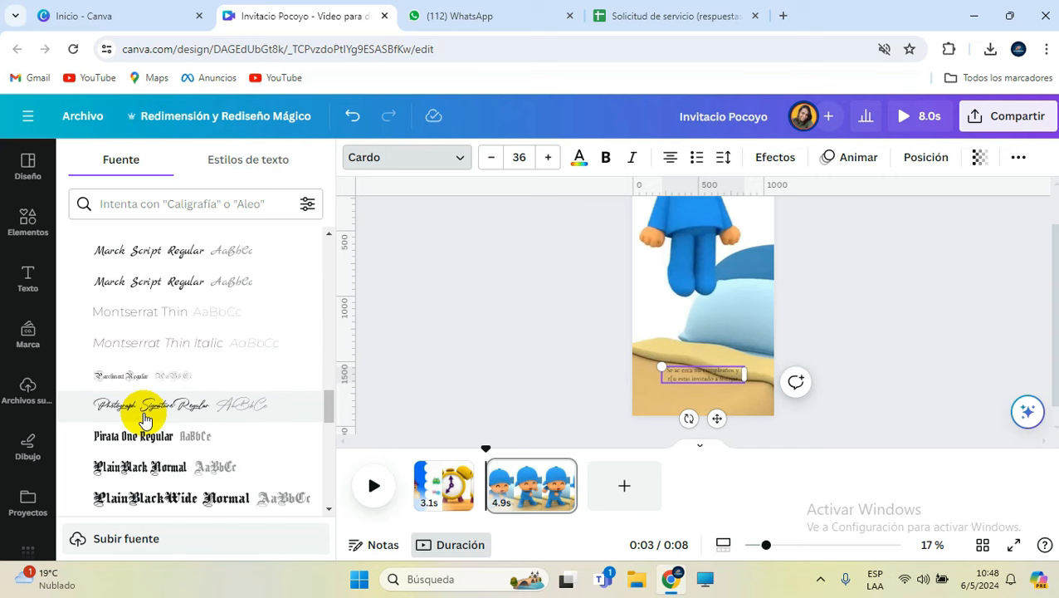
pyautogui.scroll(-3, 142, 415)
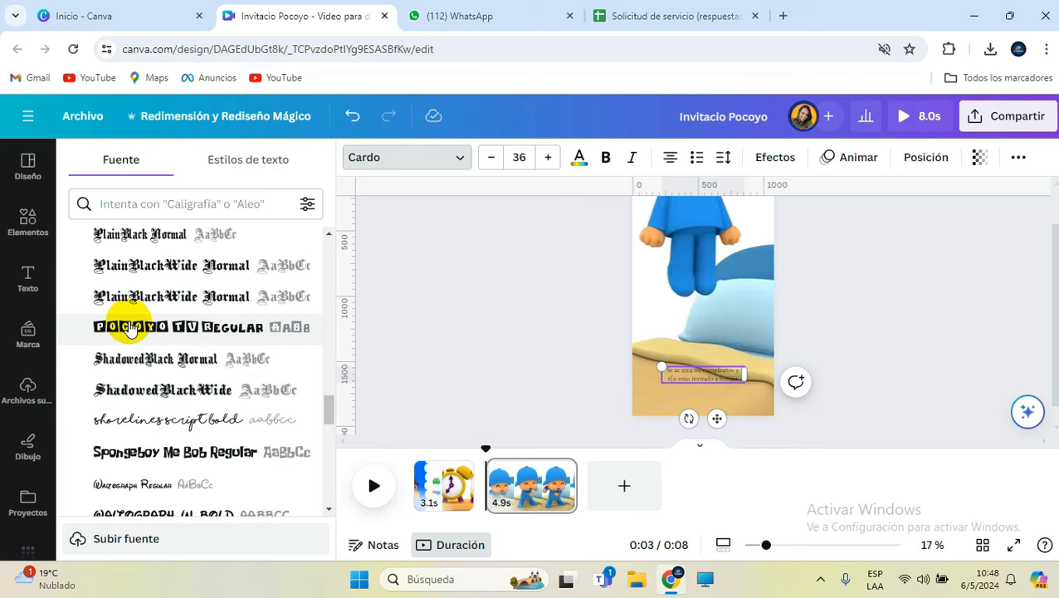
pyautogui.click(131, 330)
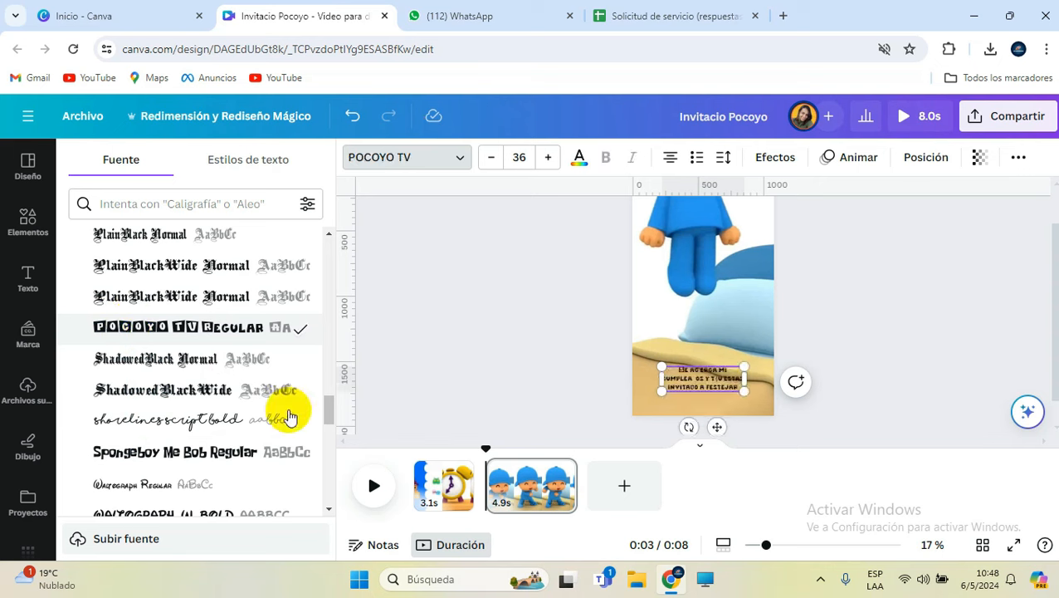
# Remove the stray characters from the invitation text so its words read "SE ACERCA MI" and "Y TU ESTAS"
pyautogui.click(814, 545)
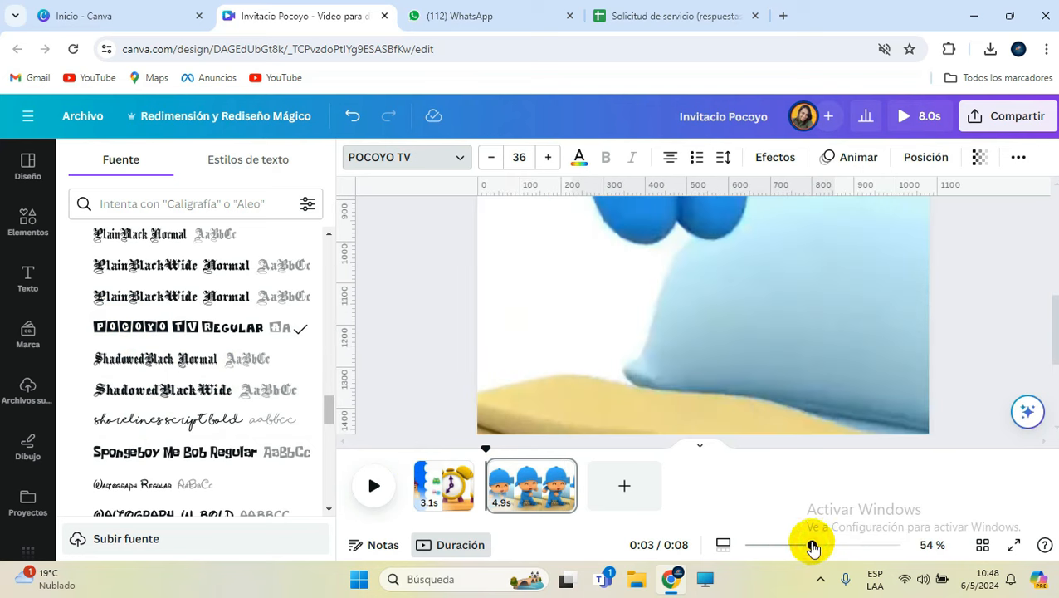
pyautogui.scroll(-5, 830, 350)
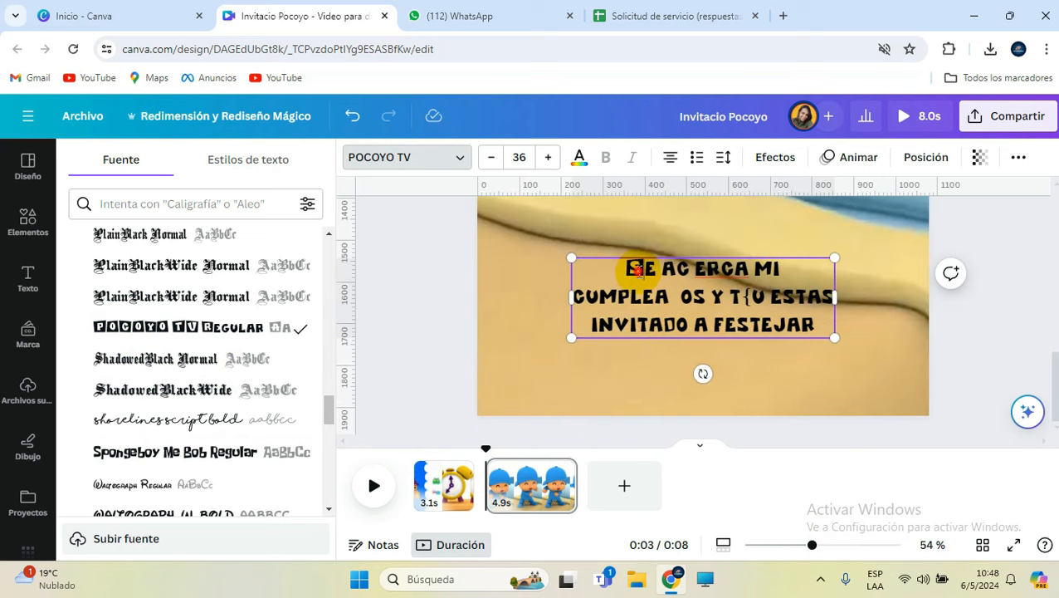
pyautogui.press('BackSpace')
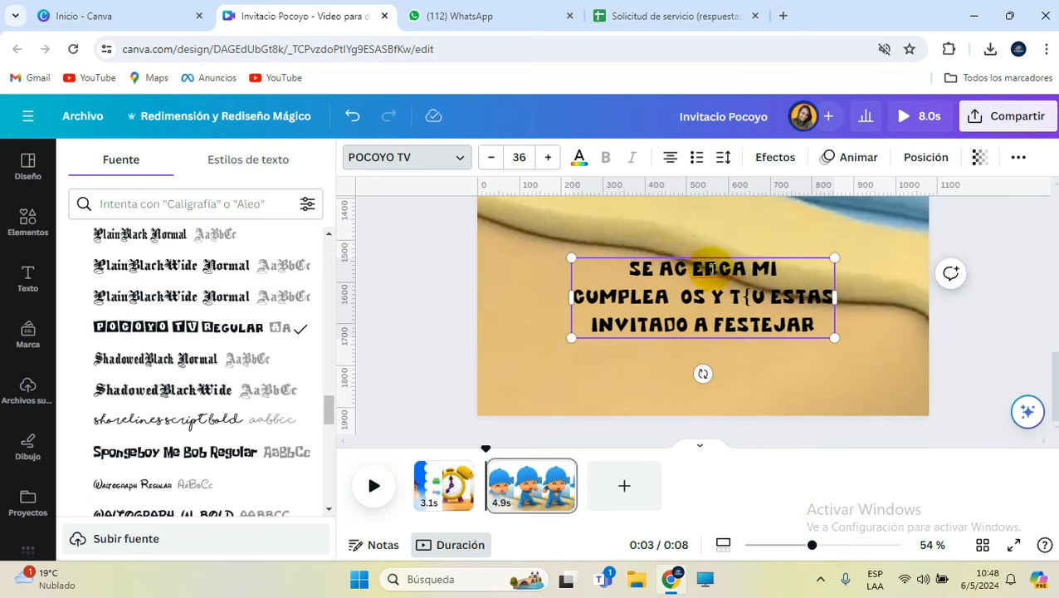
pyautogui.press('BackSpace')
pyautogui.press('BackSpace')
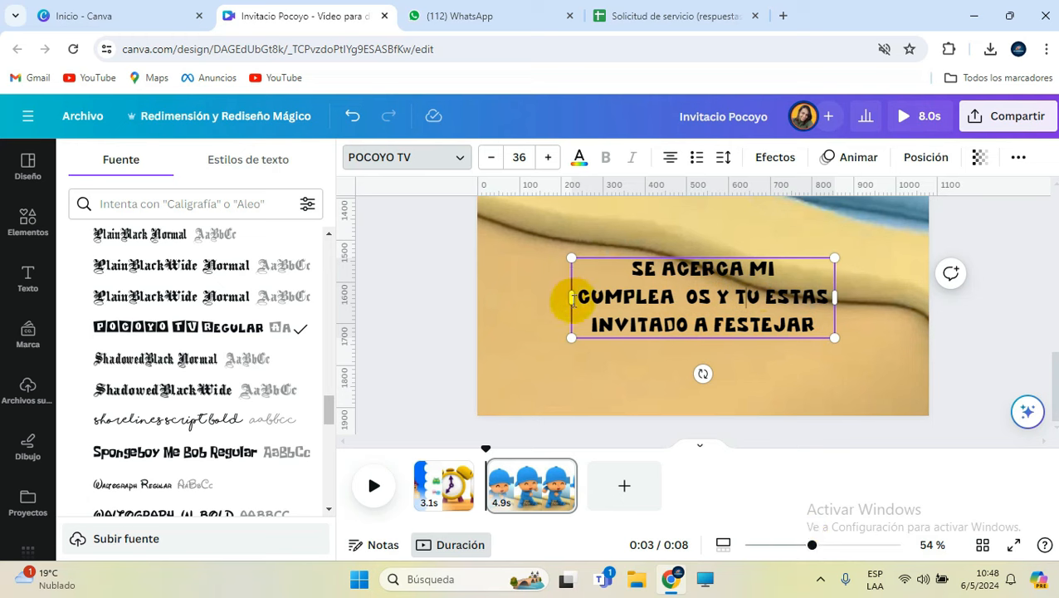
# Enlarge the invitation text to size 45.8 in a wider box, and set its line spacing to 1.06
pyautogui.moveTo(569, 298); pyautogui.dragTo(544, 396)
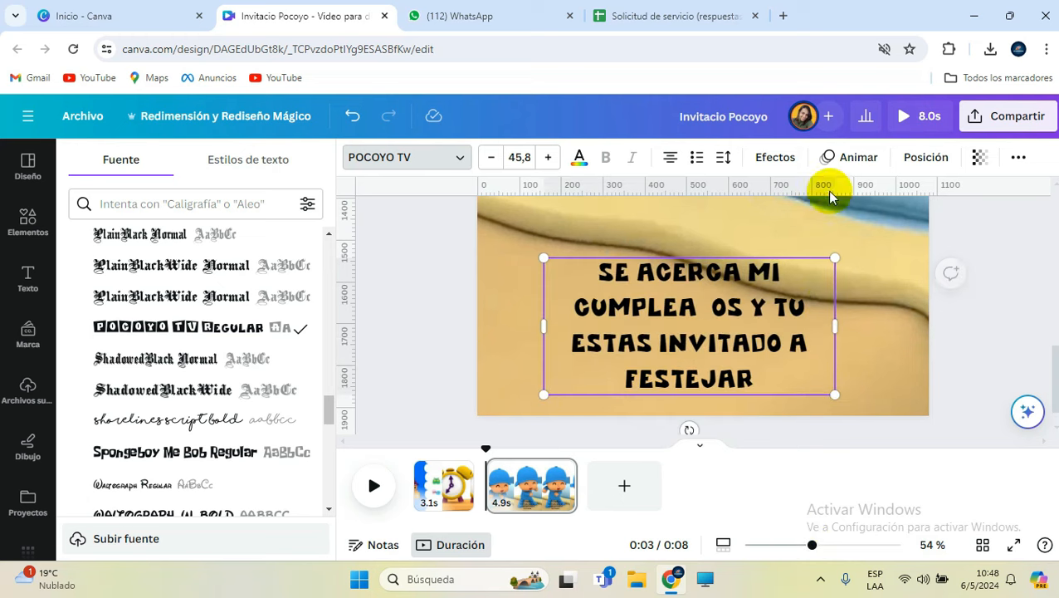
pyautogui.click(724, 158)
pyautogui.moveTo(805, 274); pyautogui.dragTo(784, 274)
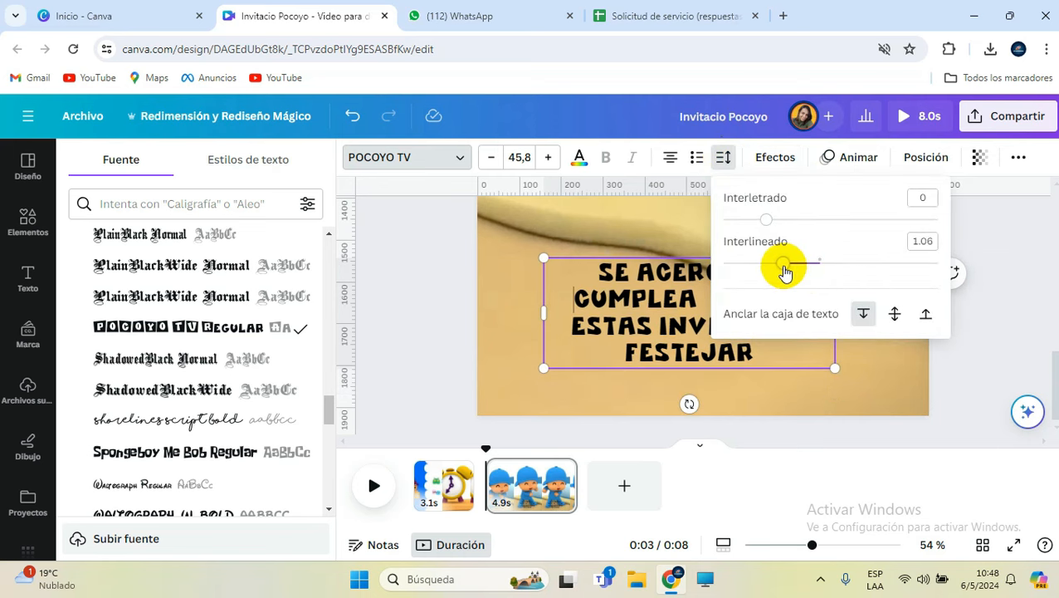
# Colour the whole invitation text in the default solid red
pyautogui.moveTo(582, 276); pyautogui.dragTo(760, 352)
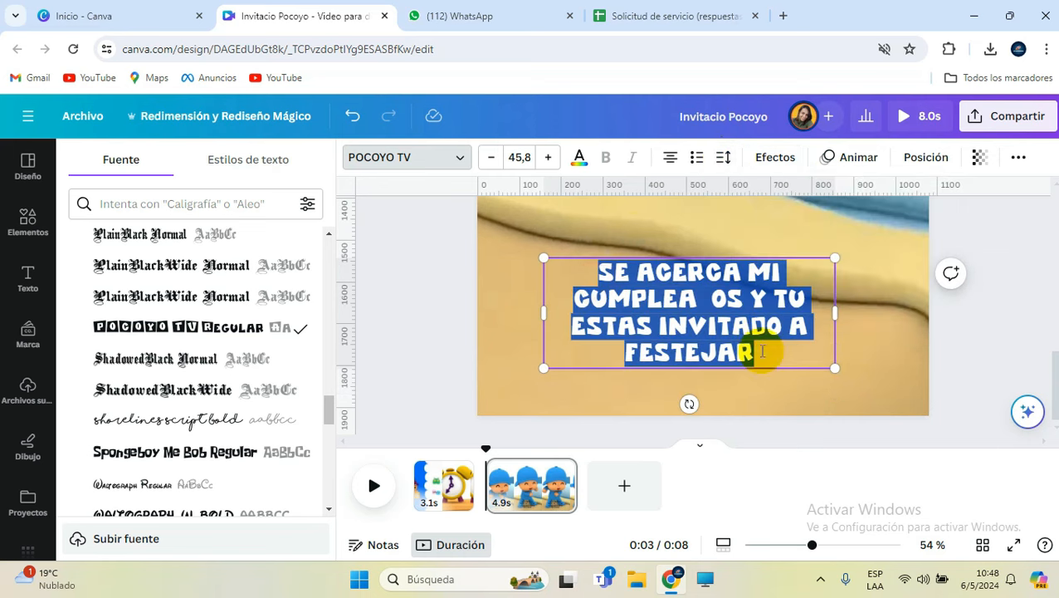
pyautogui.click(580, 157)
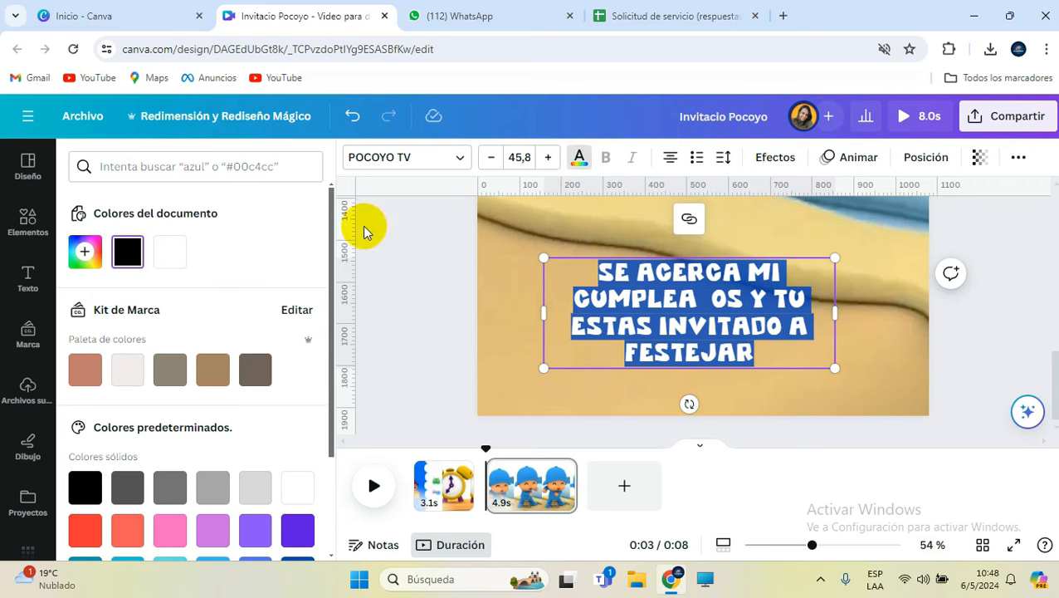
pyautogui.scroll(-2, 108, 432)
pyautogui.click(85, 452)
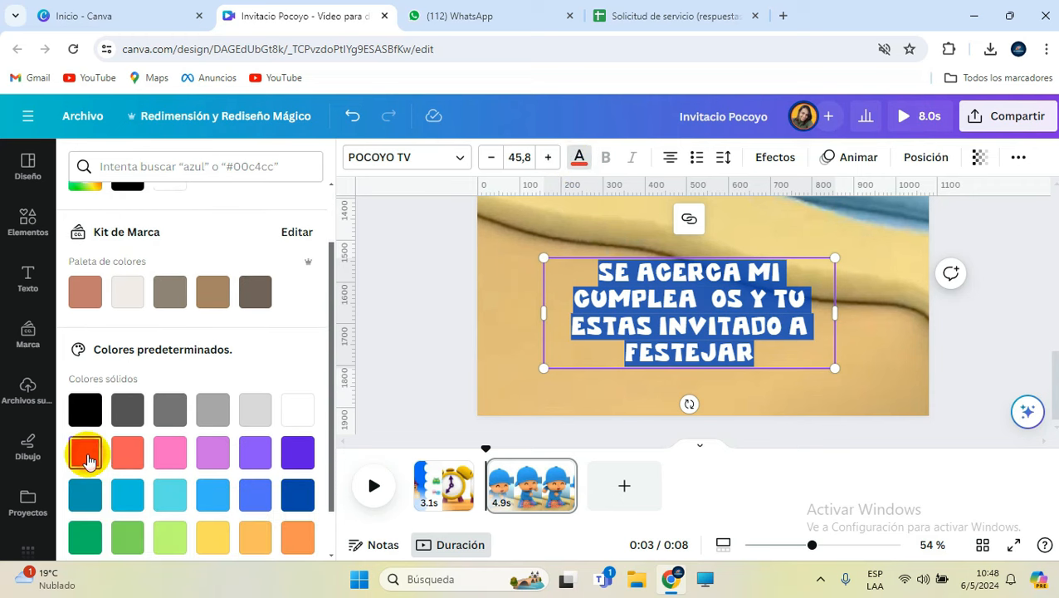
# Apply the Contorno effect to the invitation text and set the outline colour to white
pyautogui.click(782, 161)
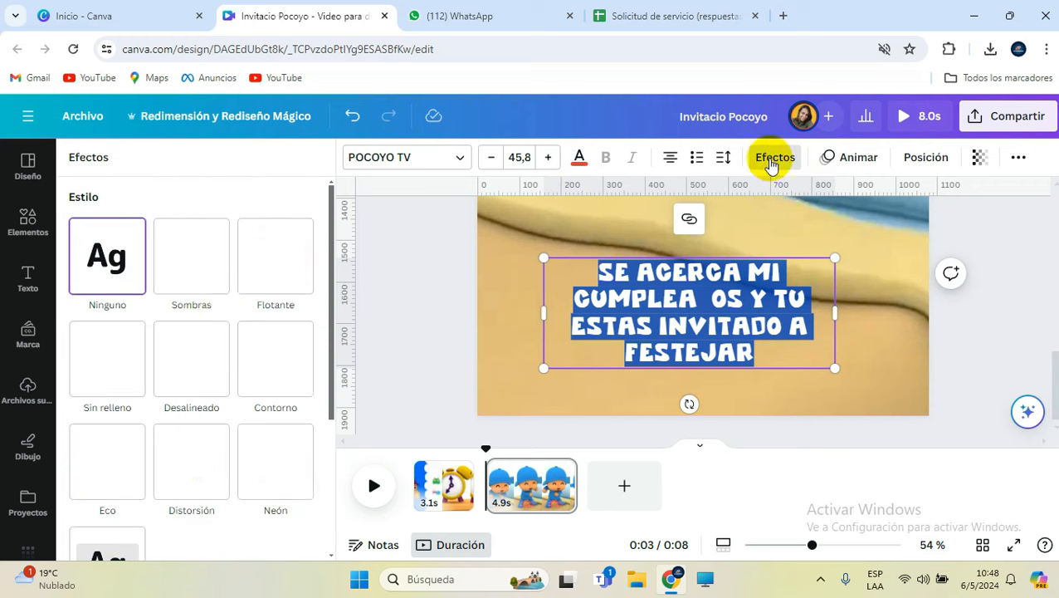
pyautogui.click(270, 369)
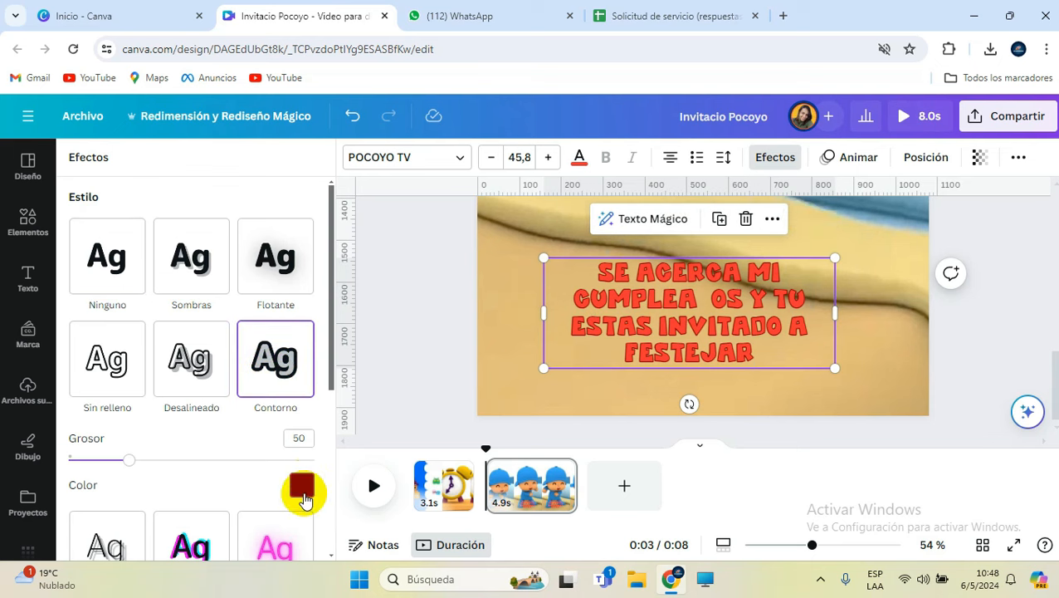
pyautogui.click(301, 490)
pyautogui.click(160, 344)
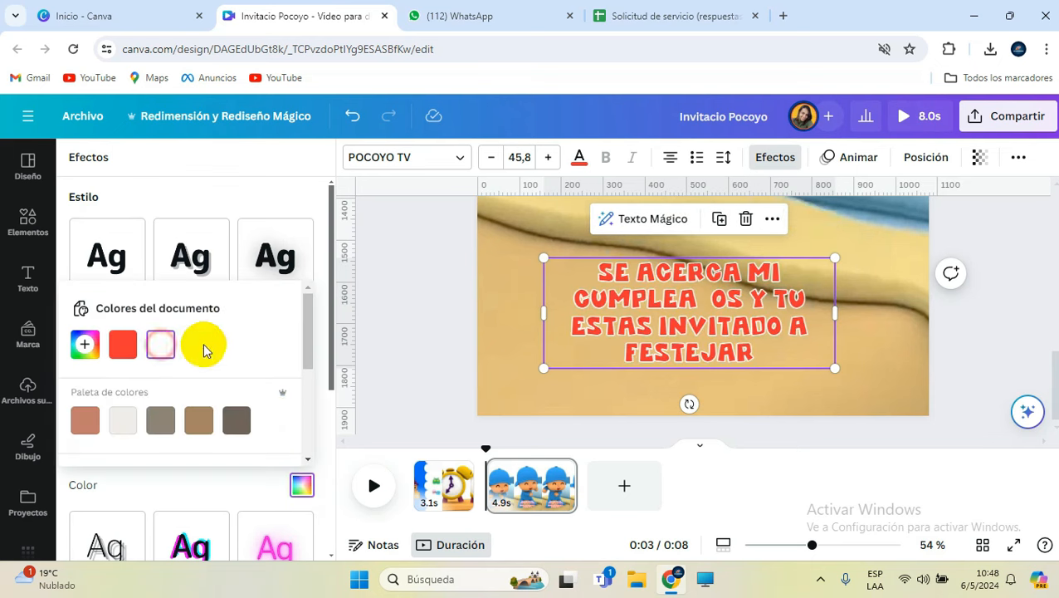
# Shorten the birthday word in the invitation text to "CUMPLE" and enlarge the text to size 53.5
pyautogui.moveTo(809, 544); pyautogui.dragTo(781, 544)
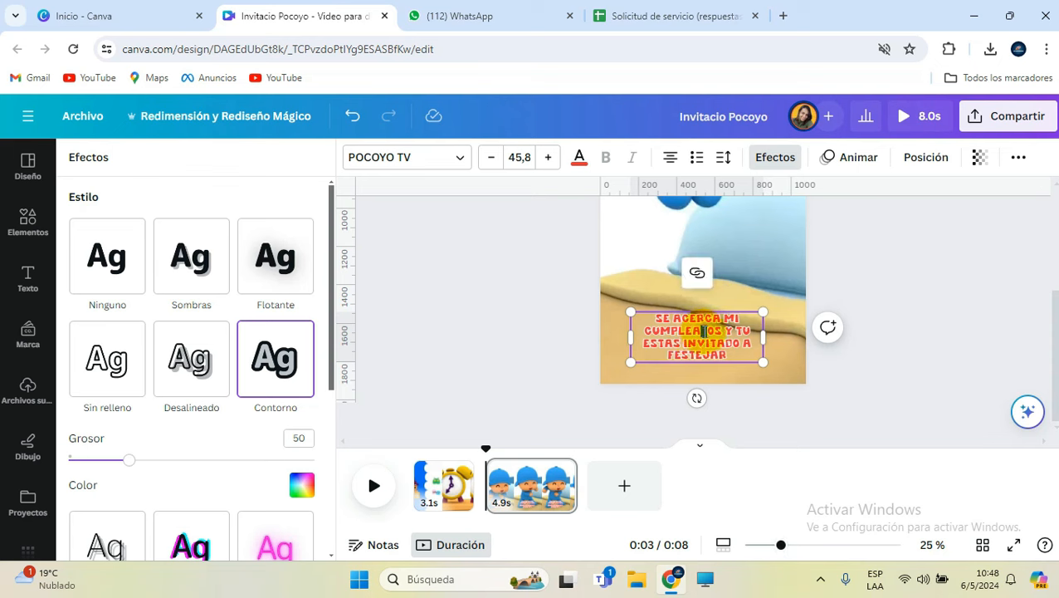
pyautogui.press('BackSpace')
pyautogui.press('BackSpace')
pyautogui.press('BackSpace')
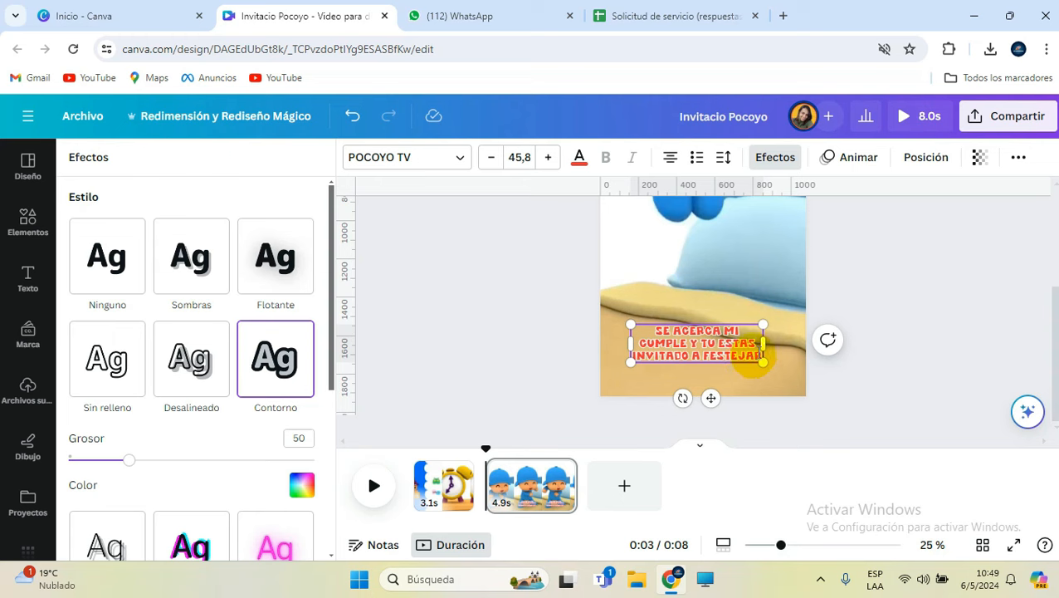
pyautogui.click(883, 295)
pyautogui.moveTo(762, 359); pyautogui.dragTo(785, 369)
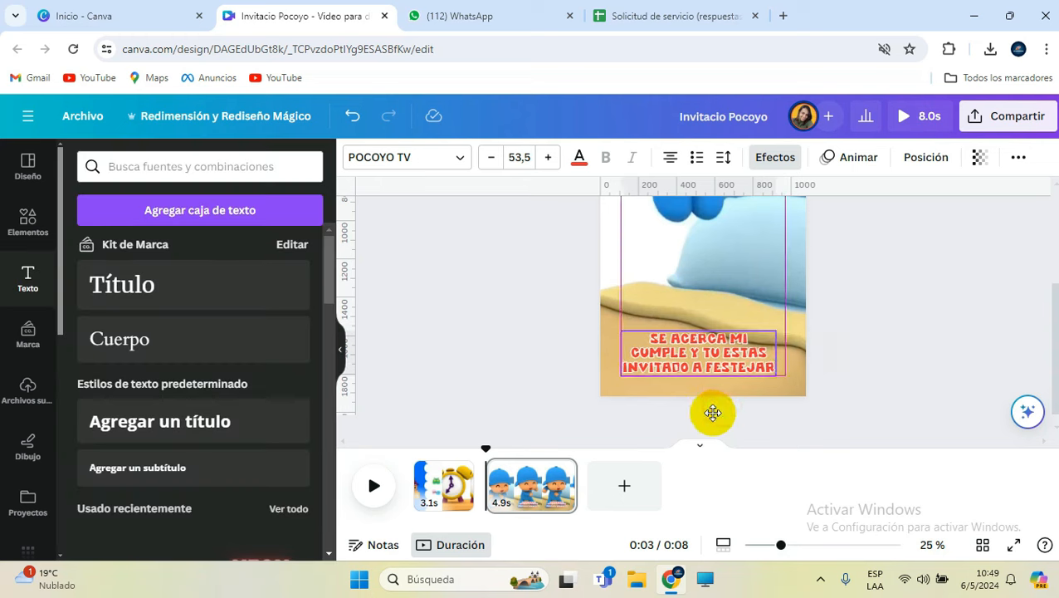
# Preview the second page and animate its invitation text with Máquina de escribir
pyautogui.click(375, 486)
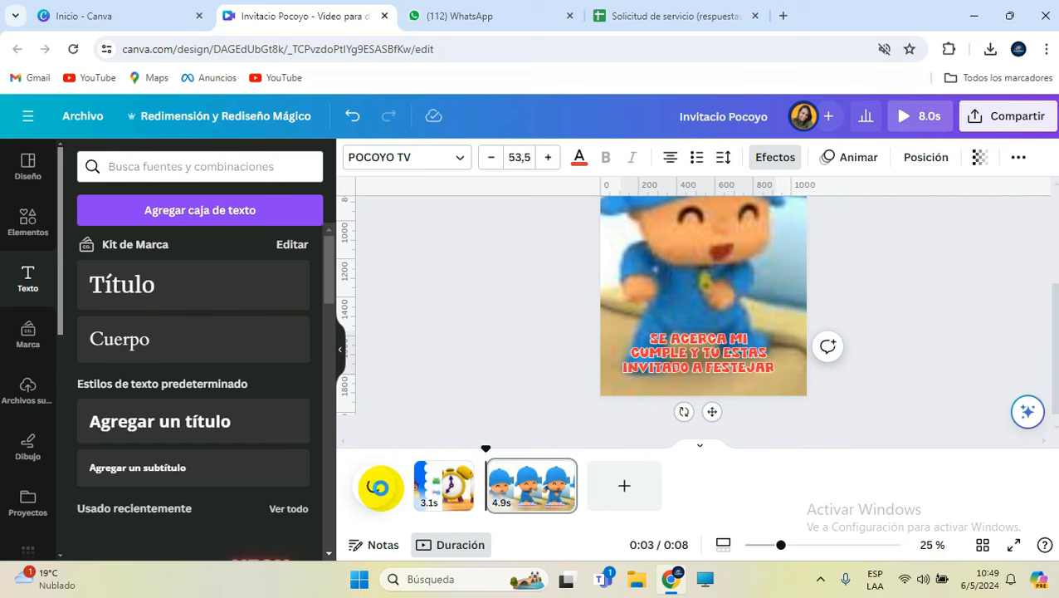
pyautogui.click(378, 493)
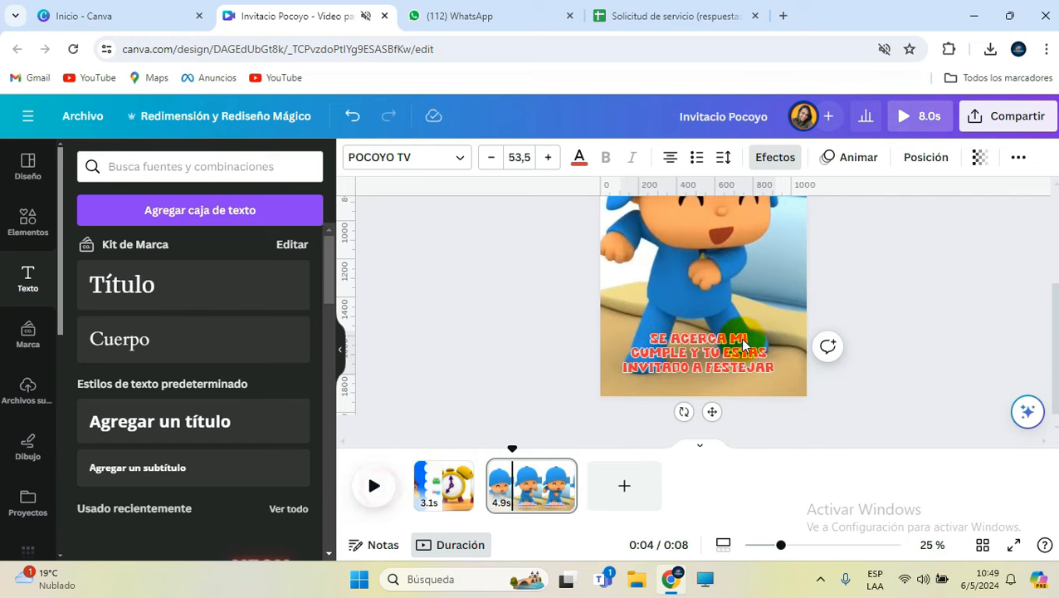
pyautogui.click(859, 167)
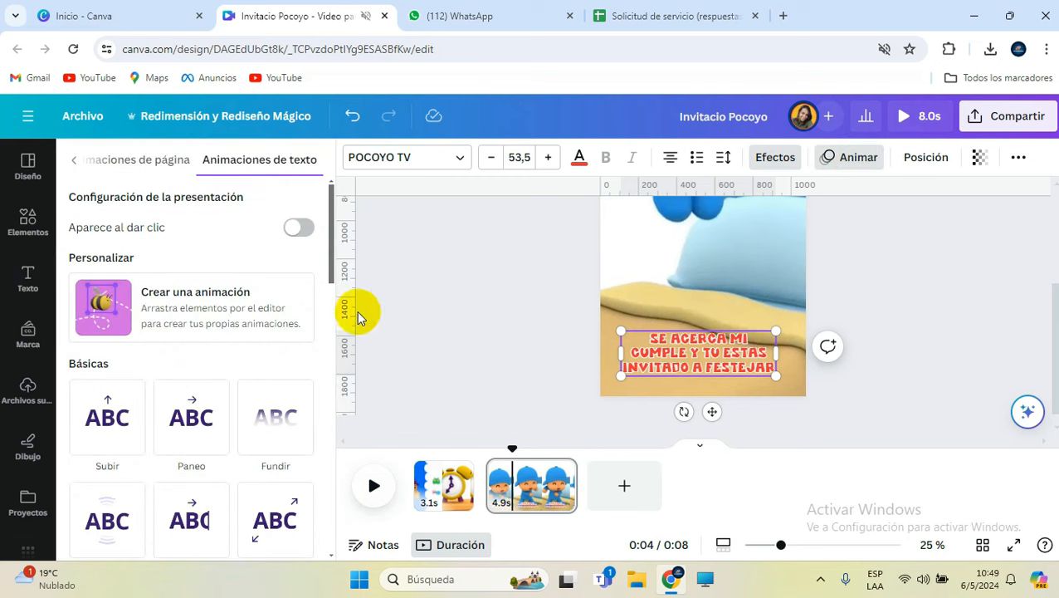
pyautogui.scroll(-1, 174, 405)
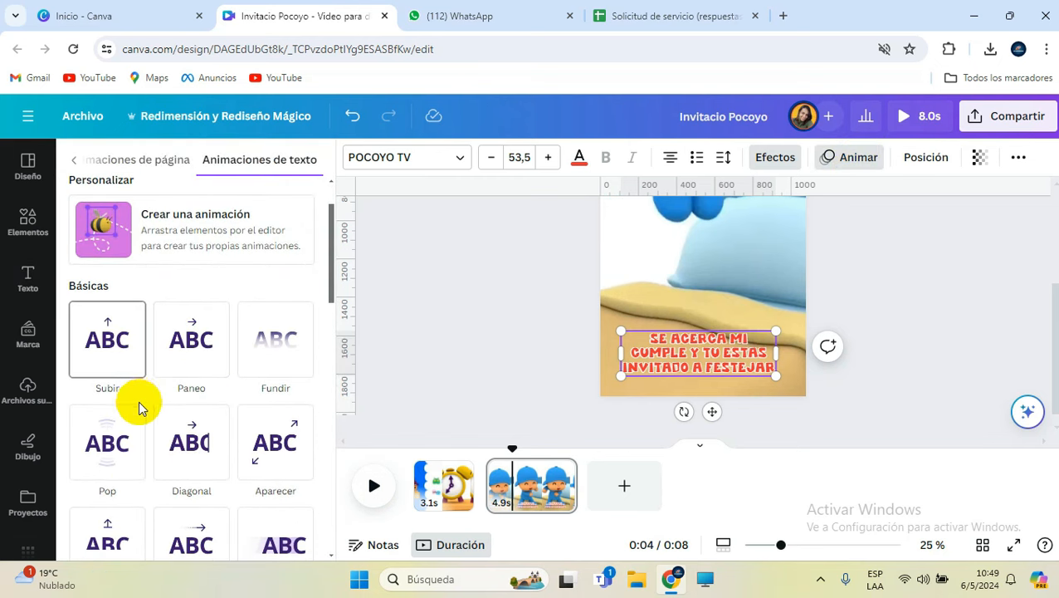
pyautogui.scroll(-1, 140, 407)
pyautogui.scroll(-2, 134, 456)
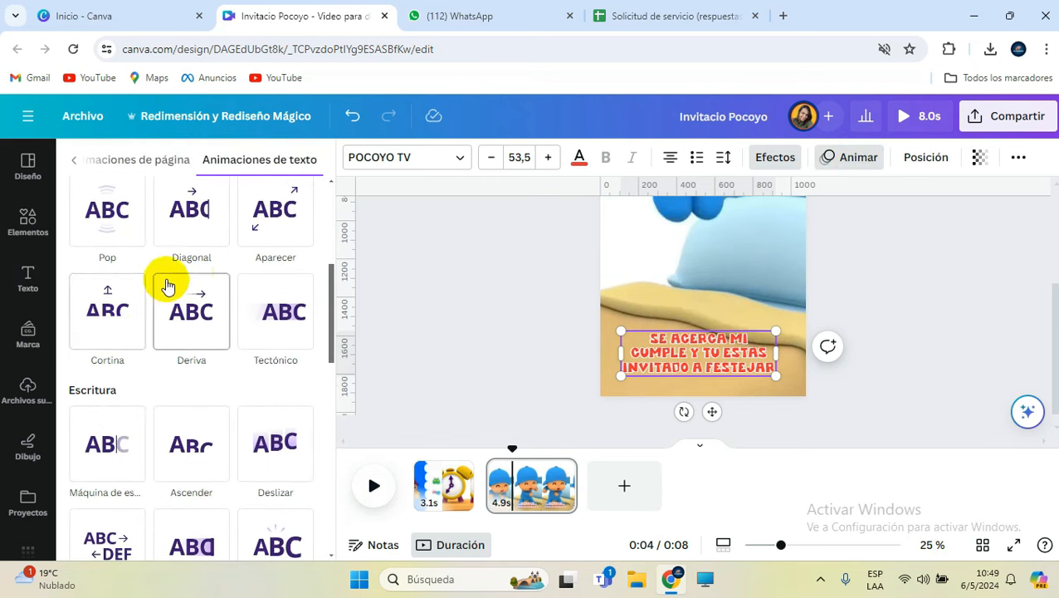
pyautogui.scroll(-1, 115, 408)
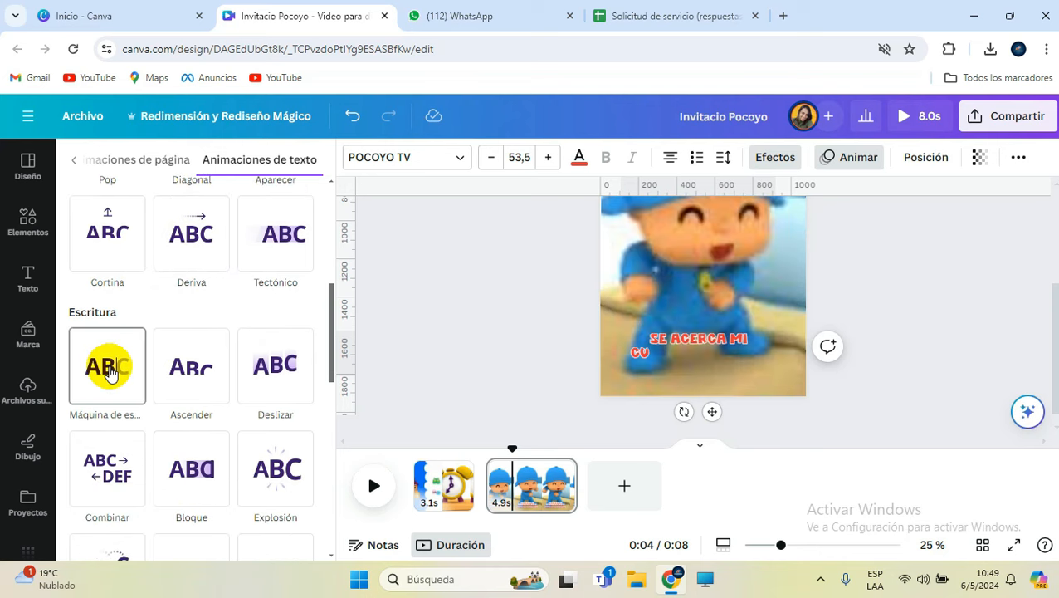
pyautogui.click(108, 369)
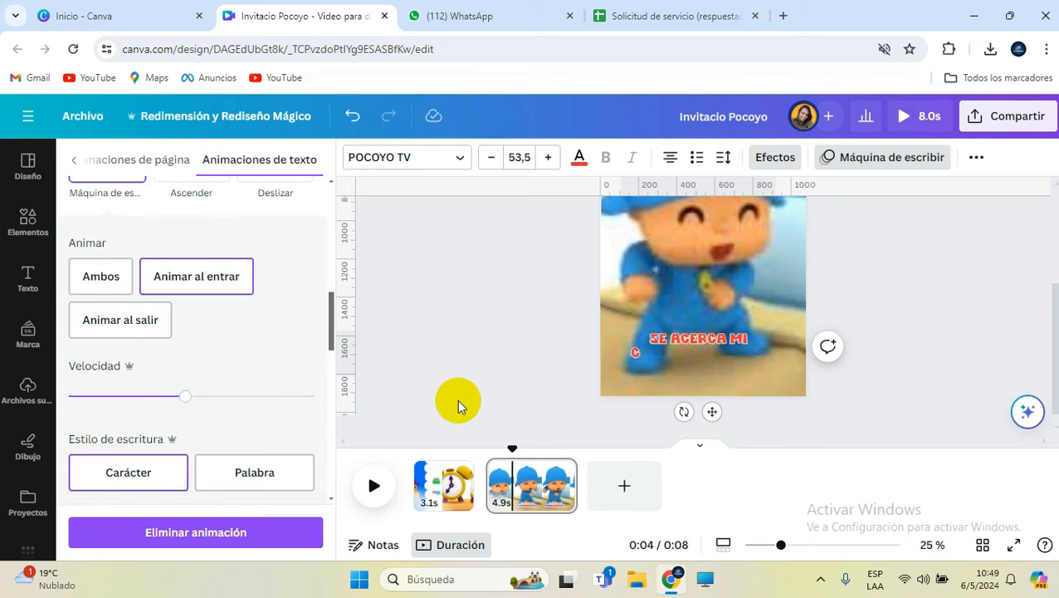
pyautogui.click(491, 365)
# Duplicate the second page and retrim the copy's video to a 4.2-second section of the breakfast table scene
pyautogui.rightClick(515, 488)
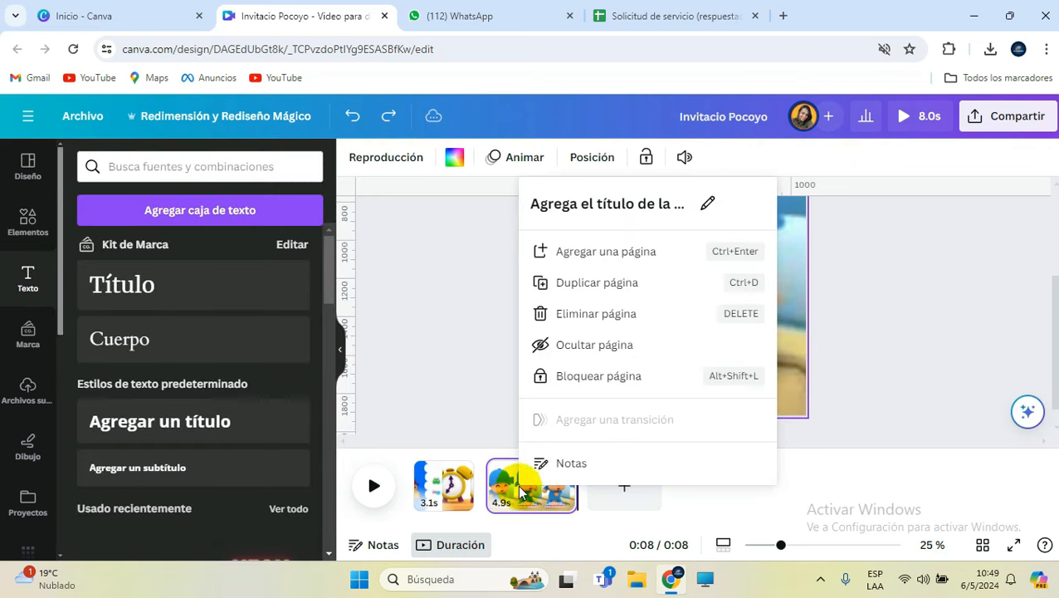
pyautogui.click(616, 282)
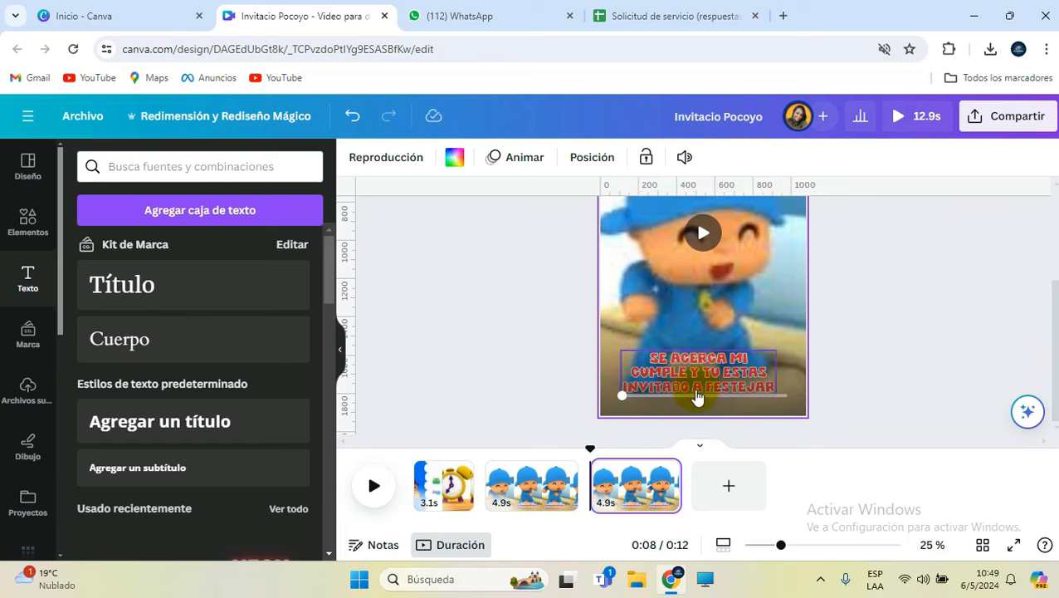
pyautogui.click(771, 336)
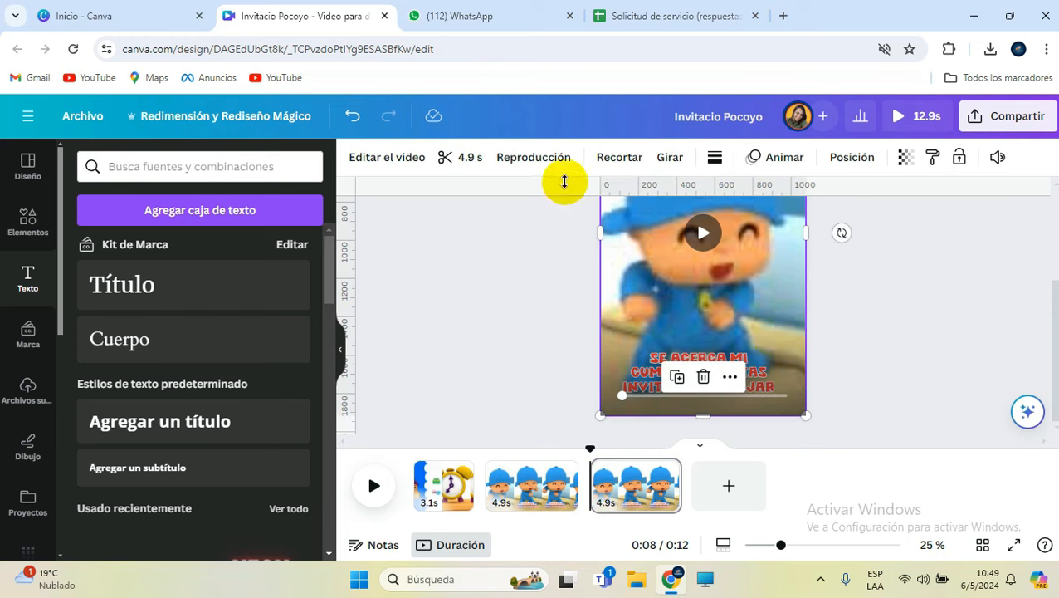
pyautogui.click(449, 157)
pyautogui.moveTo(544, 161); pyautogui.dragTo(655, 156)
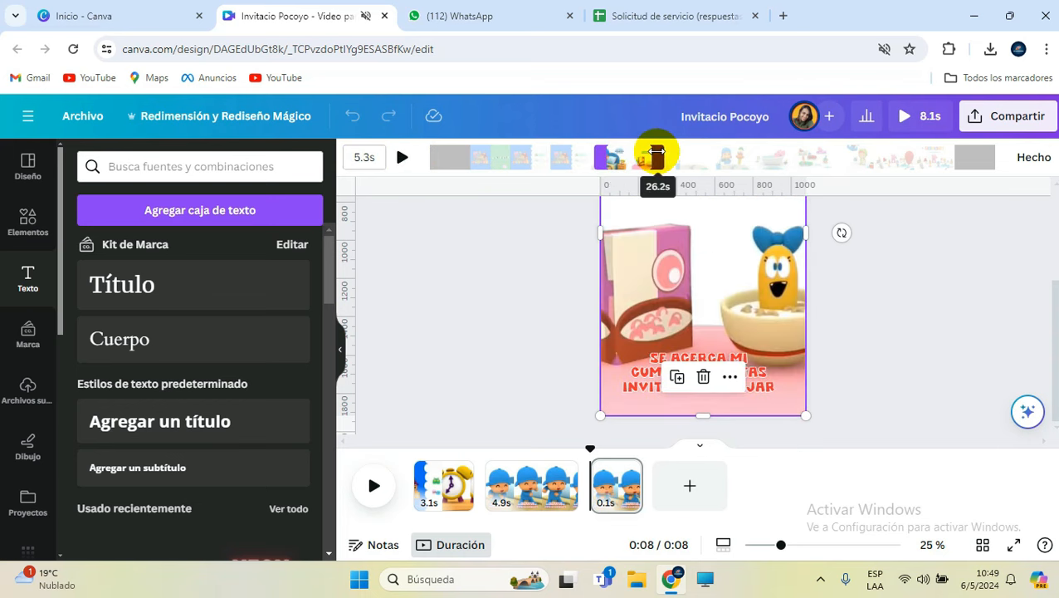
pyautogui.moveTo(603, 159); pyautogui.dragTo(612, 163)
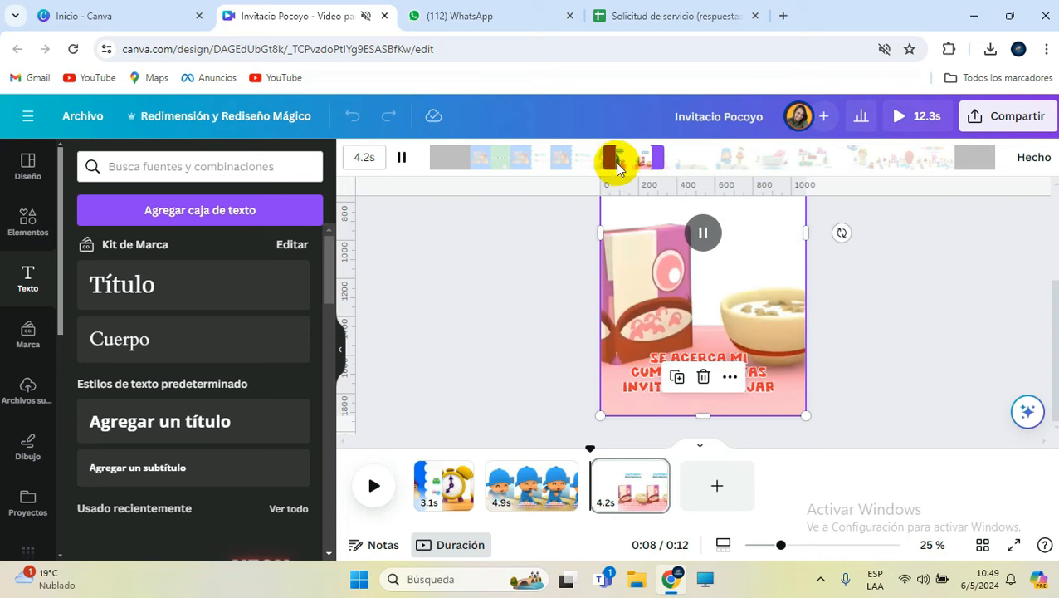
# Reposition the third page's video within its crop so Pocoyó at the table fills the frame, and play it back
pyautogui.doubleClick(732, 277)
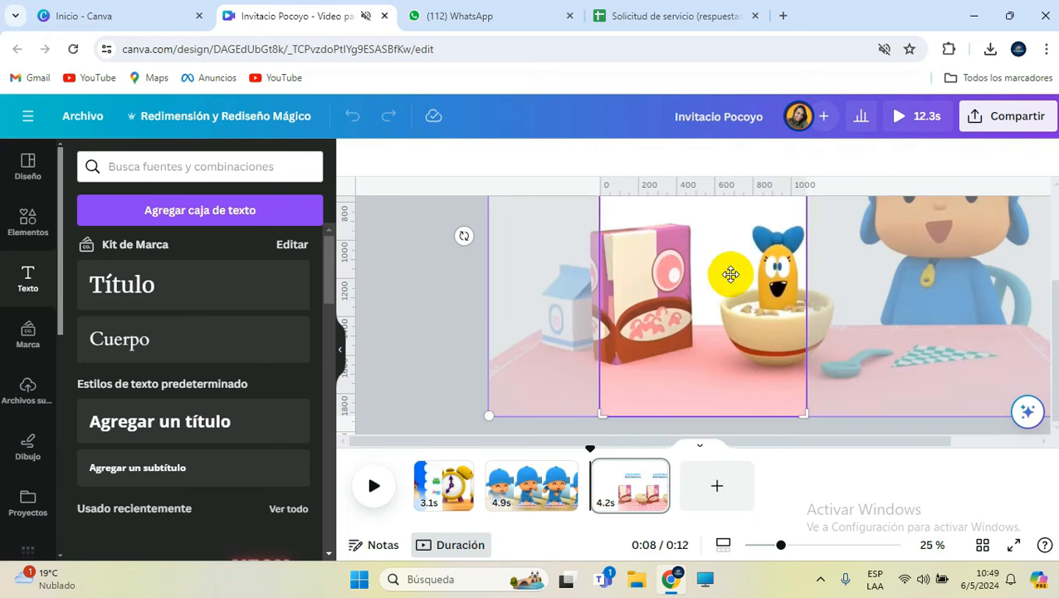
pyautogui.moveTo(712, 283); pyautogui.dragTo(471, 291)
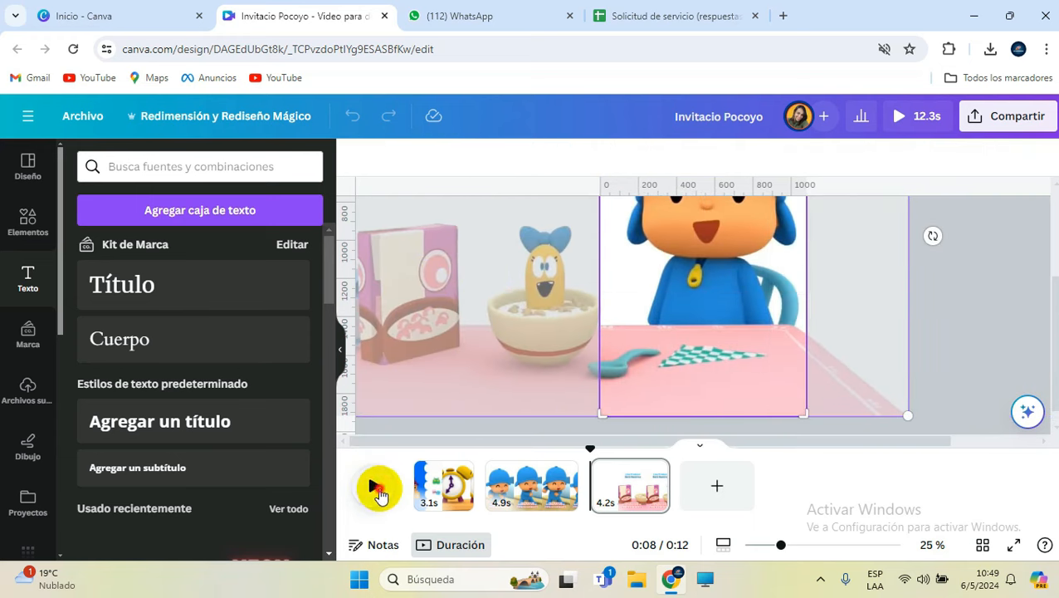
pyautogui.click(374, 486)
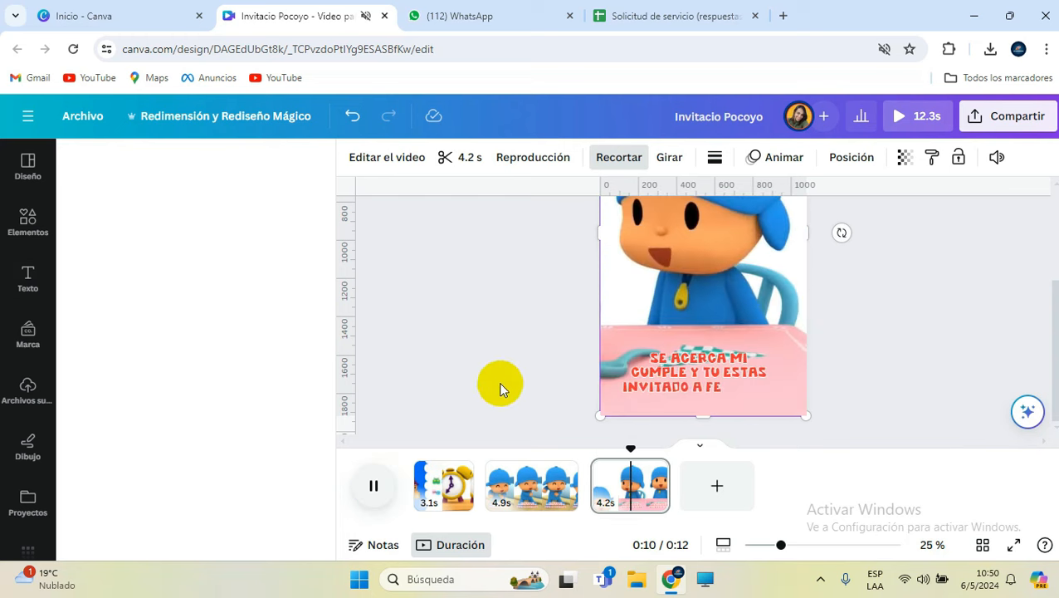
# Extend the end of the third page's video clip to a trim length of 6.2 seconds
pyautogui.click(469, 162)
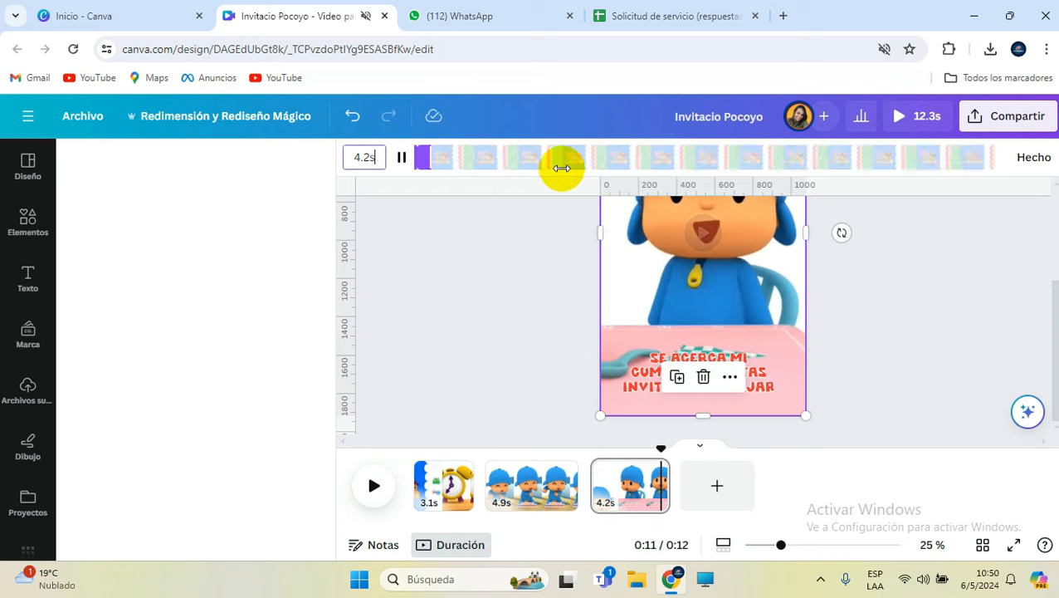
pyautogui.moveTo(700, 159); pyautogui.dragTo(673, 163)
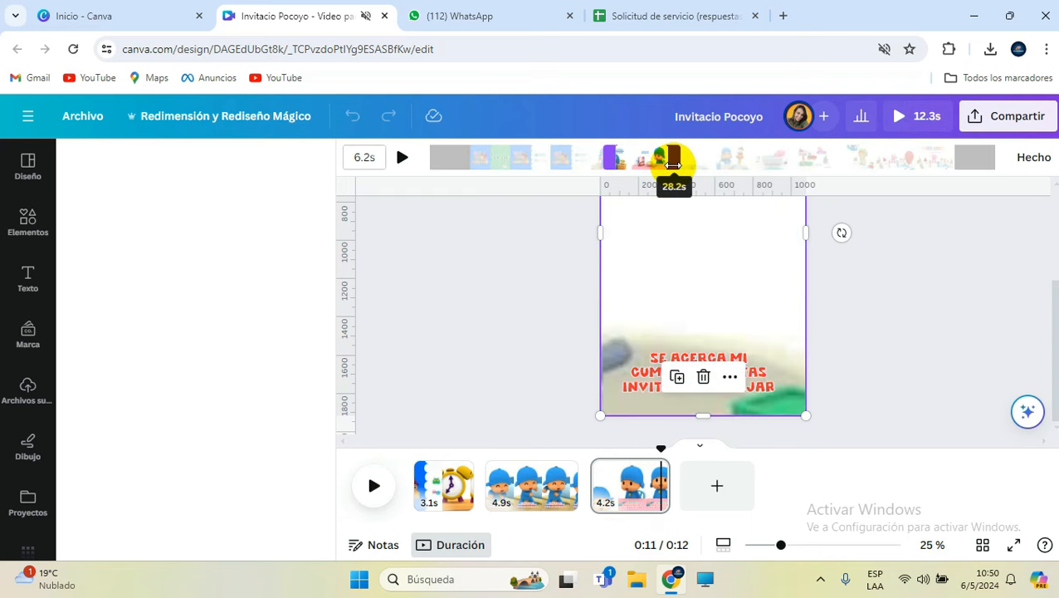
pyautogui.click(1033, 157)
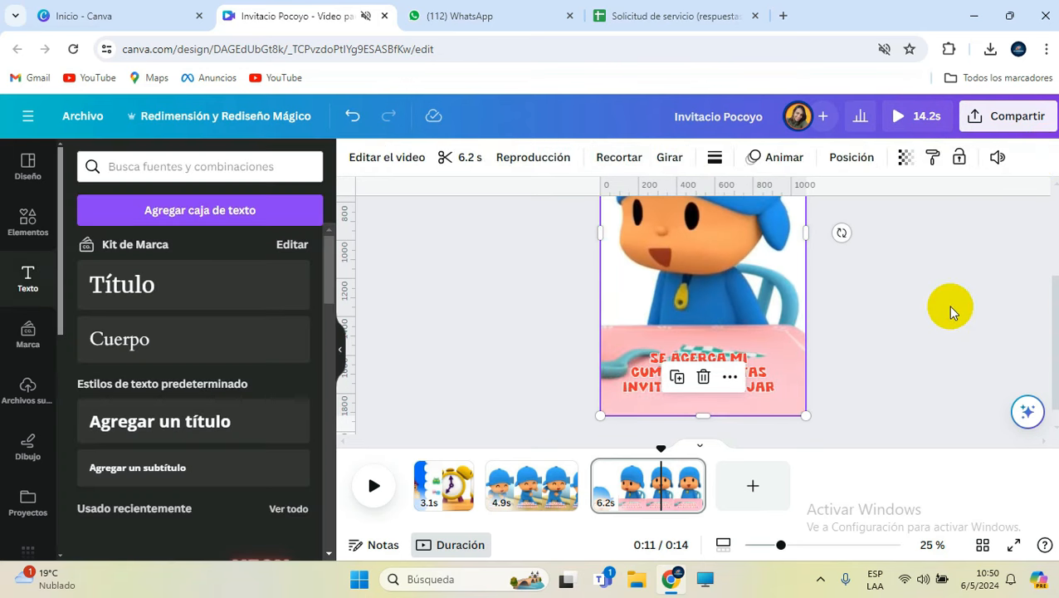
# Move the invitation text on the third page up over Pocoyó's body, just above the table edge
pyautogui.click(934, 318)
pyautogui.scroll(1, 881, 329)
pyautogui.scroll(1, 880, 330)
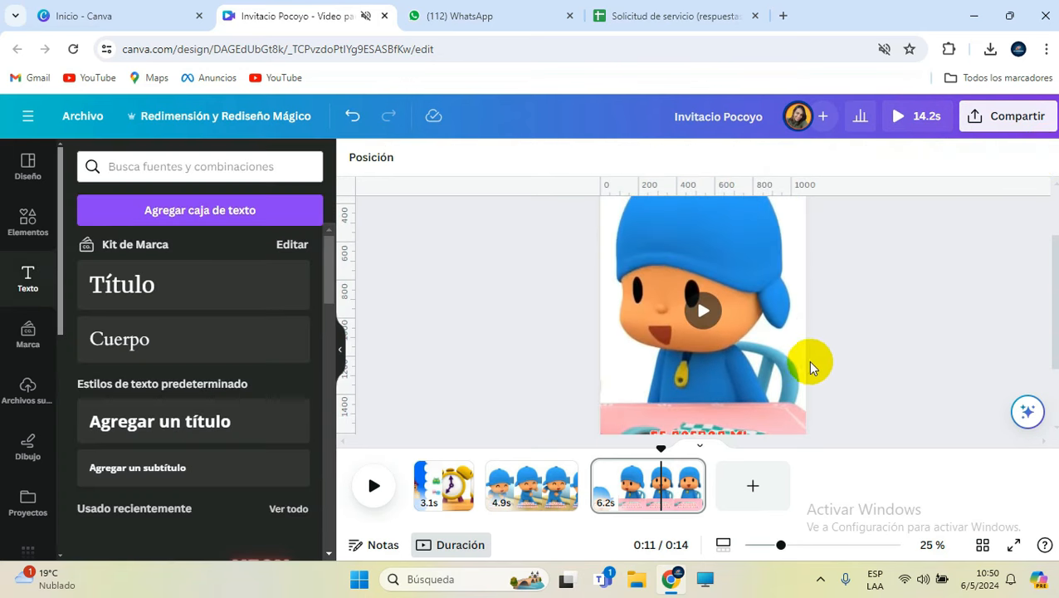
pyautogui.click(737, 413)
pyautogui.scroll(-2, 739, 390)
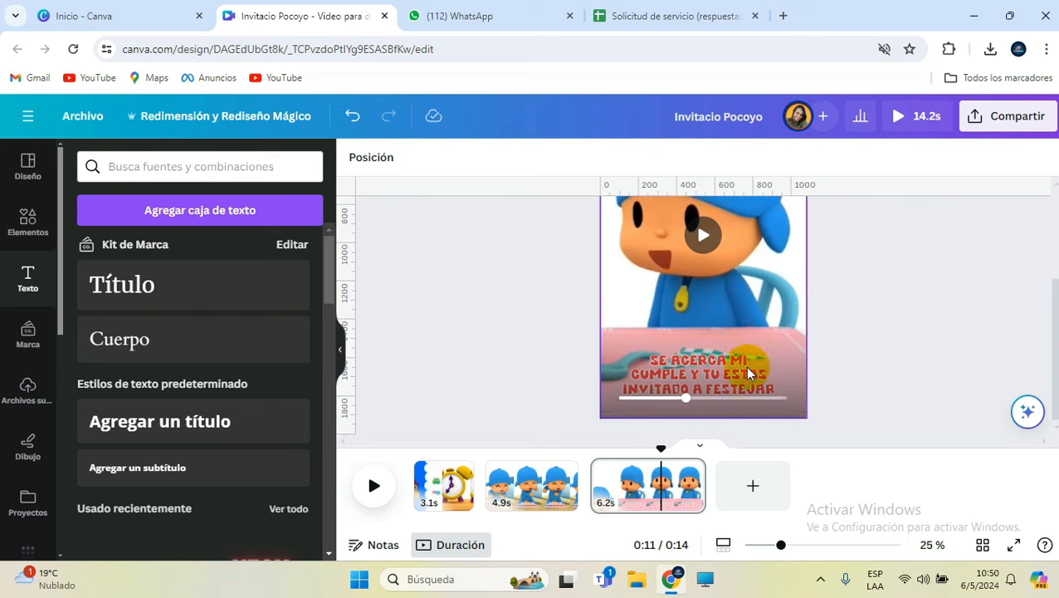
pyautogui.click(758, 374)
pyautogui.moveTo(760, 370); pyautogui.dragTo(769, 306)
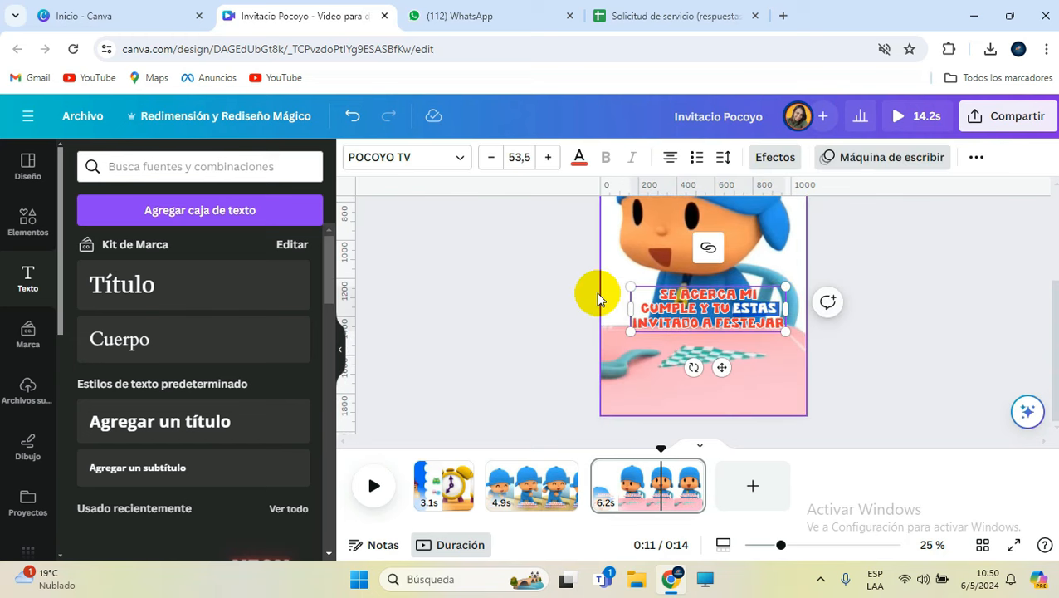
pyautogui.click(489, 294)
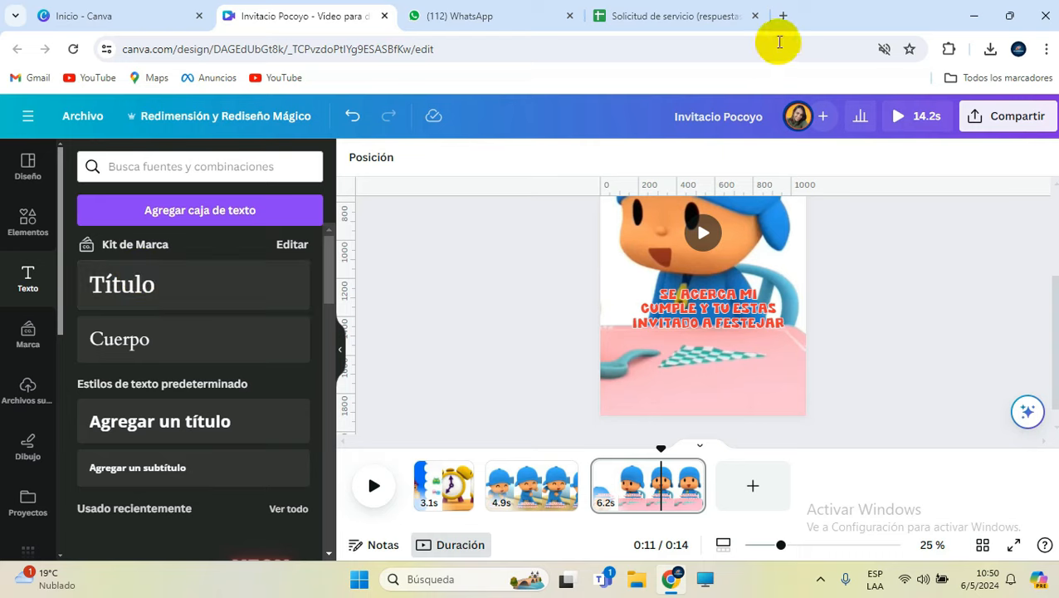
# Search Google for "logo pocoyo" in a new browser tab placed beside the Canva design
pyautogui.click(785, 16)
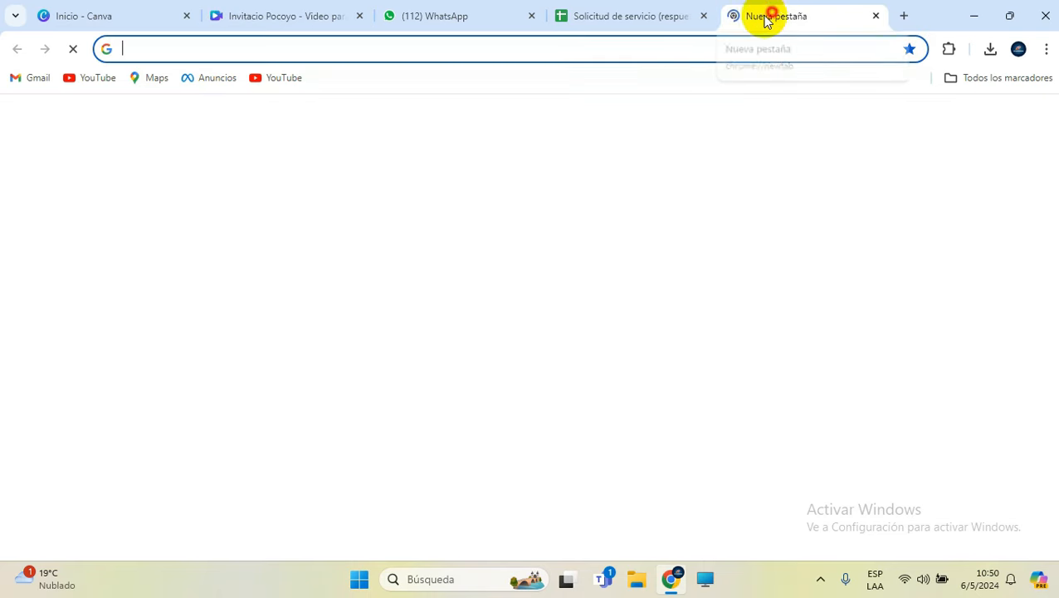
pyautogui.moveTo(772, 18); pyautogui.dragTo(432, 14)
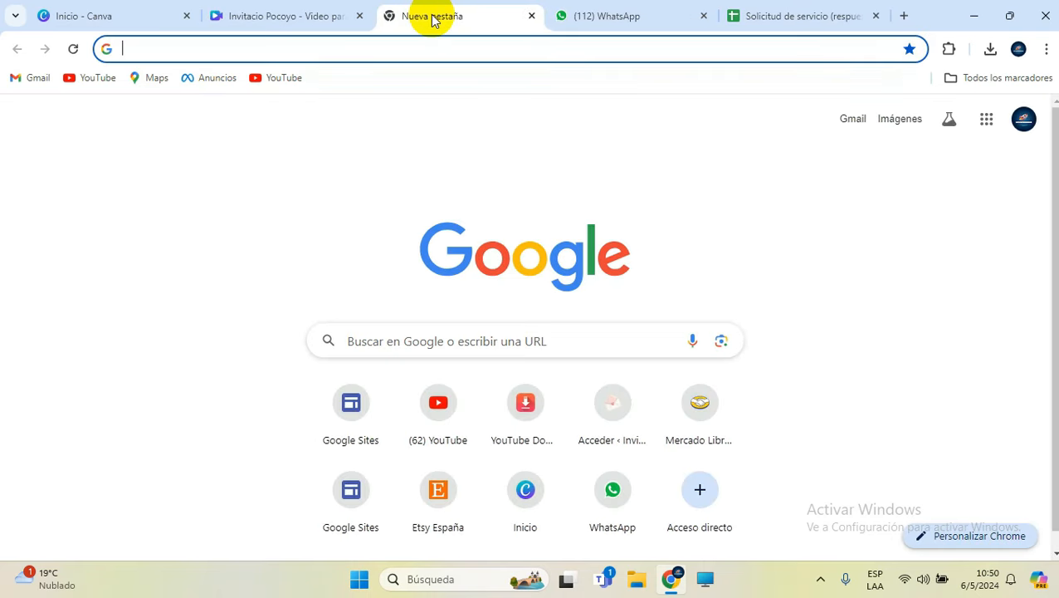
pyautogui.write('logo pocoyo')
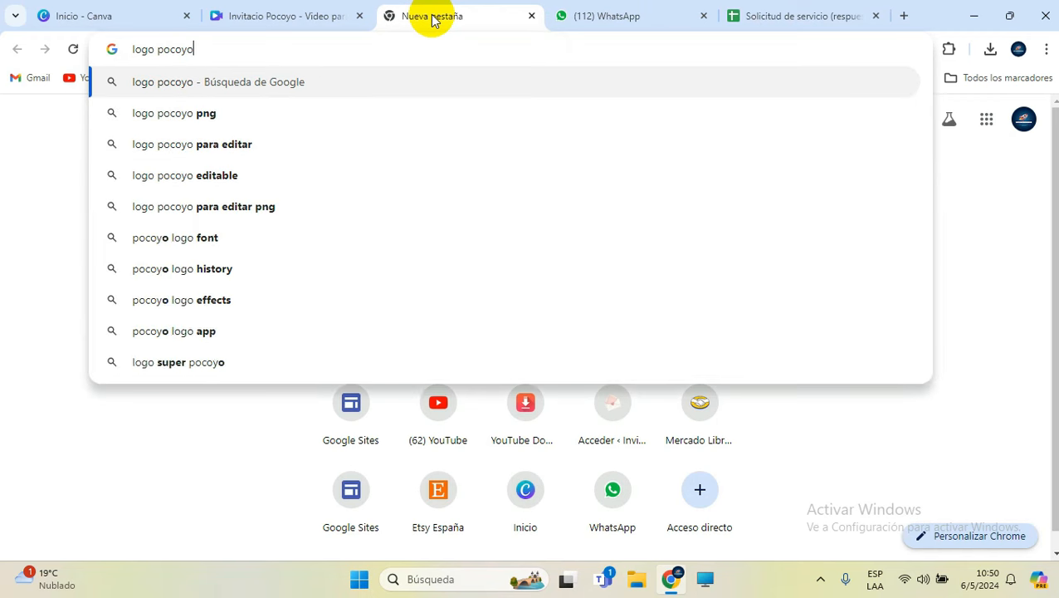
pyautogui.press('Return')
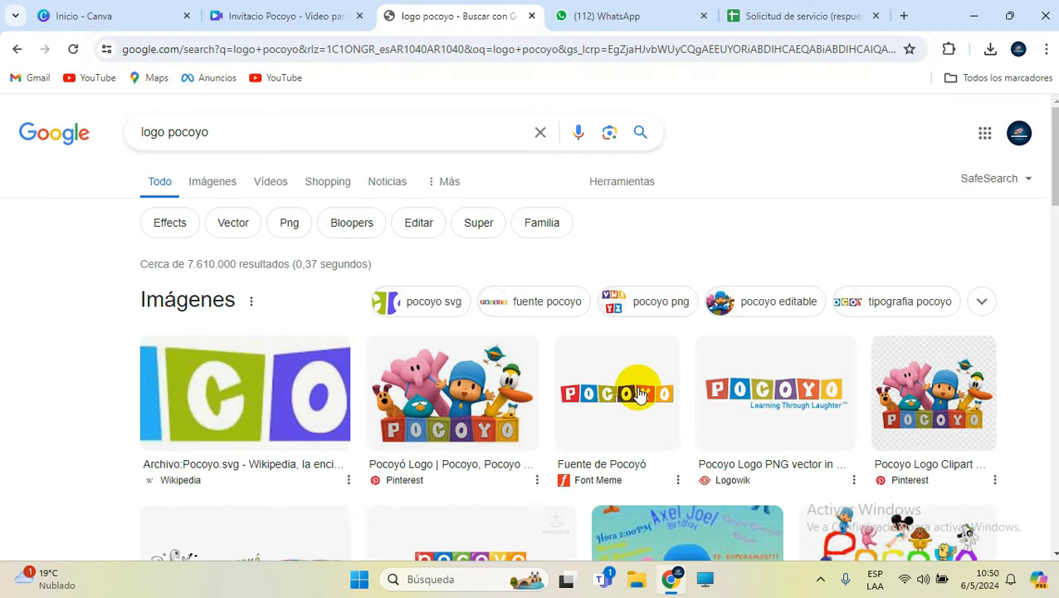
# Copy the Pinterest Pocoyó logo image with all the characters and return to the Canva design
pyautogui.click(485, 413)
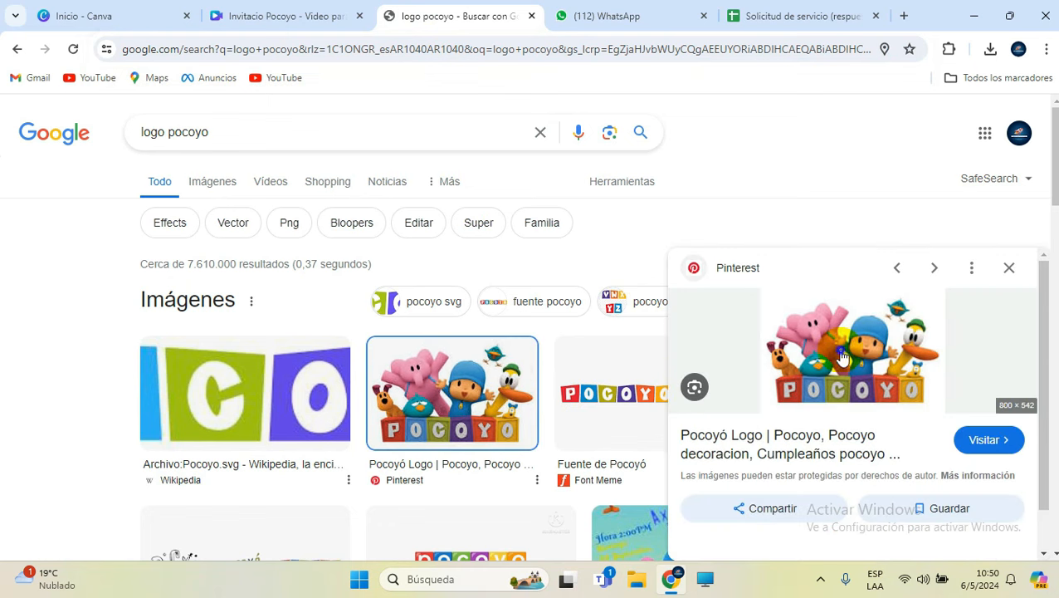
pyautogui.rightClick(826, 328)
pyautogui.click(656, 292)
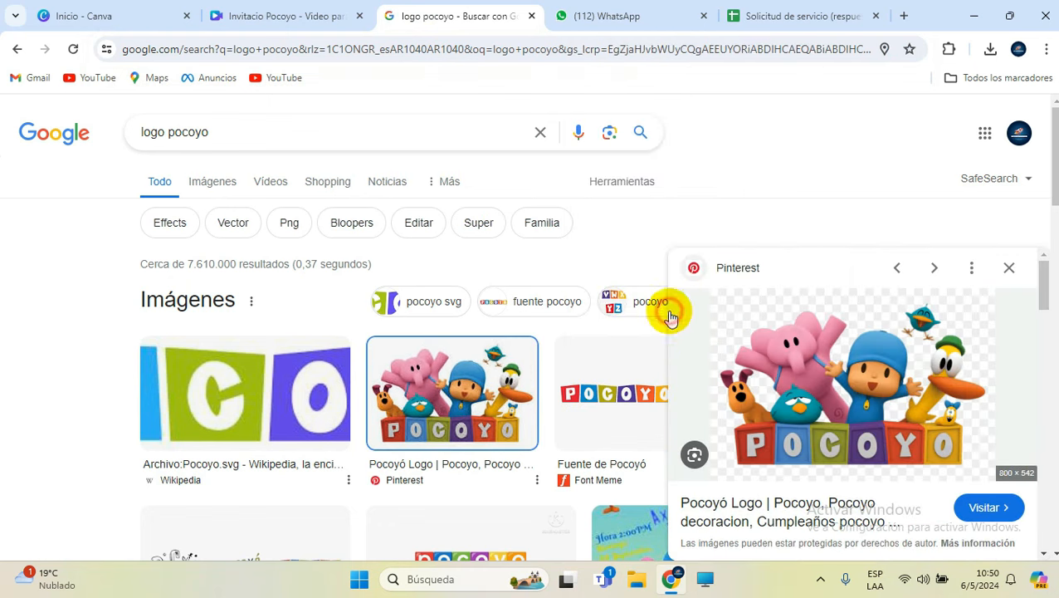
pyautogui.click(303, 23)
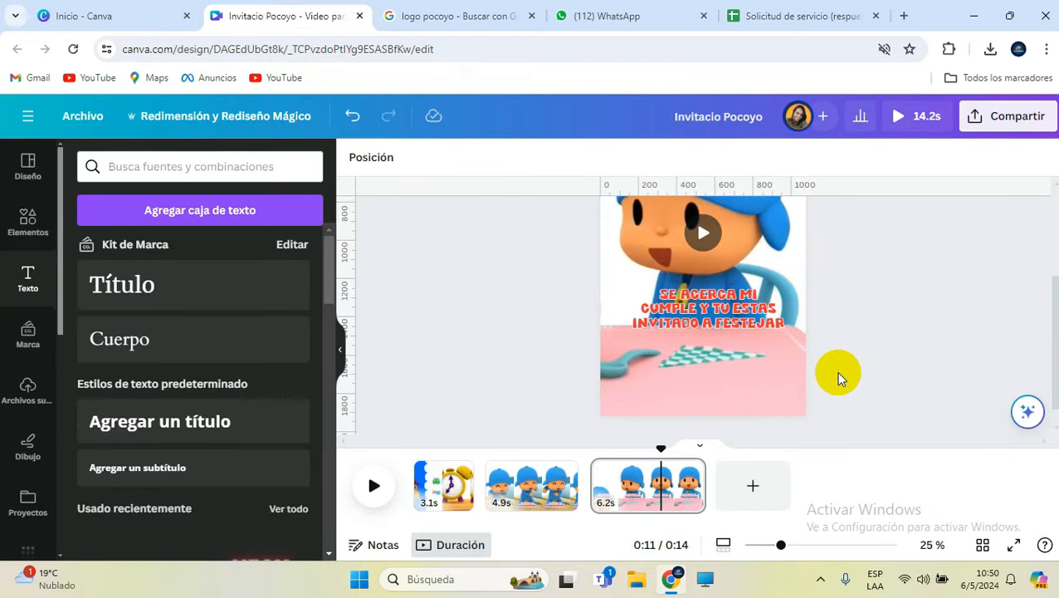
# Paste the copied Pocoyó logo onto the third page and move the invitation text down onto the pink table
pyautogui.hotkey('ctrl', 'v')
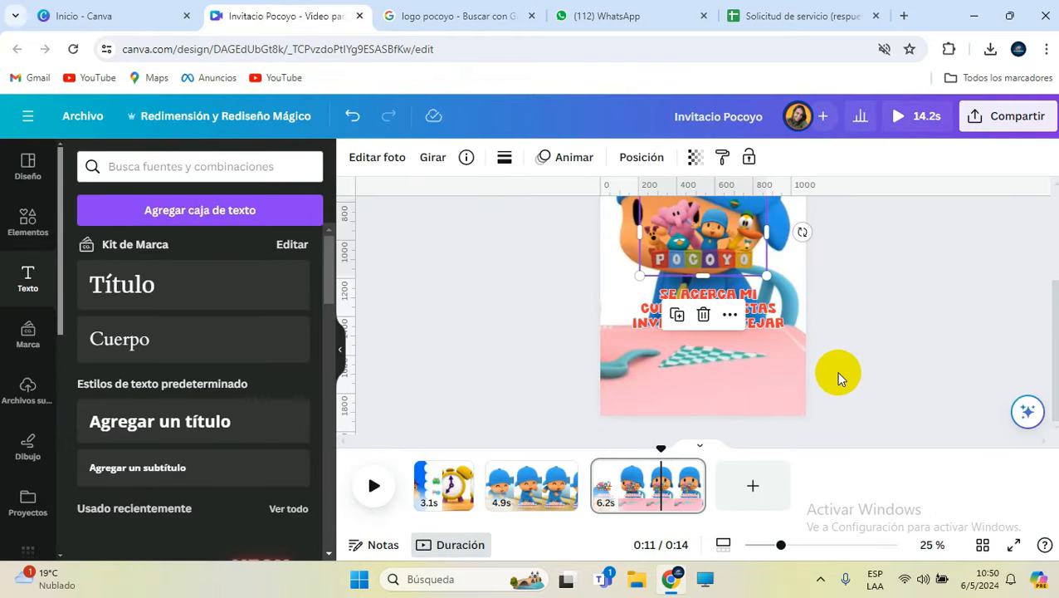
pyautogui.click(774, 322)
pyautogui.moveTo(762, 360); pyautogui.dragTo(765, 357)
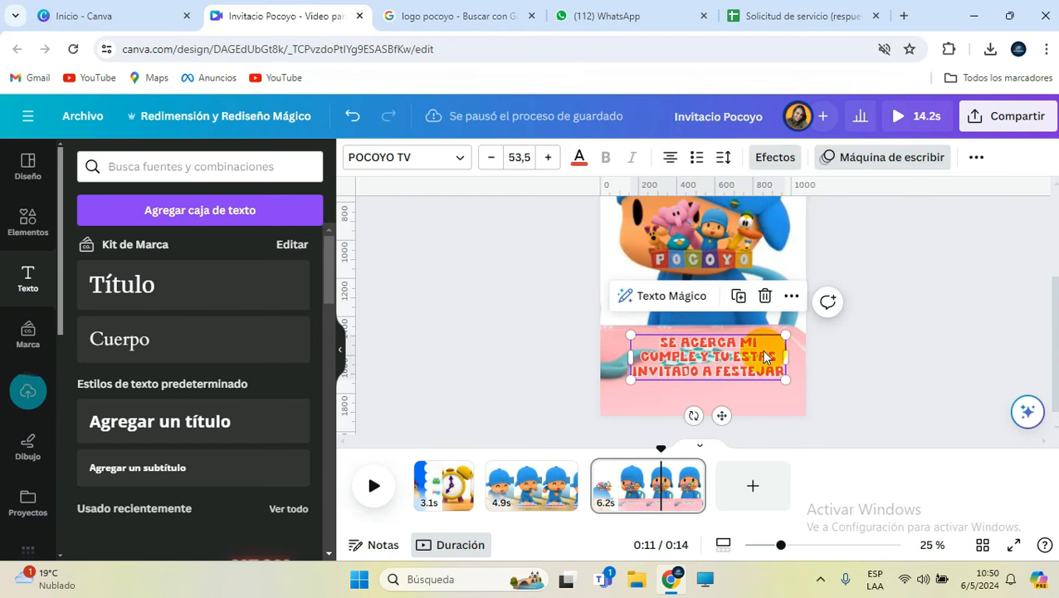
# Replace the invitation text with the birthday child's name, turn off its uppercase setting and enlarge it to size 97
pyautogui.doubleClick(763, 352)
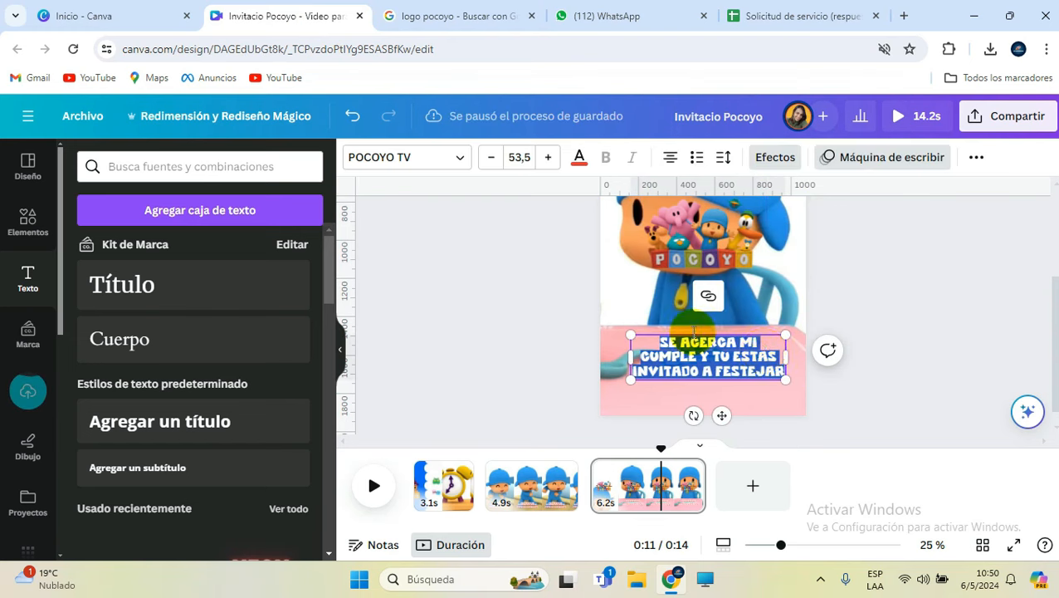
pyautogui.write('DIEGO')
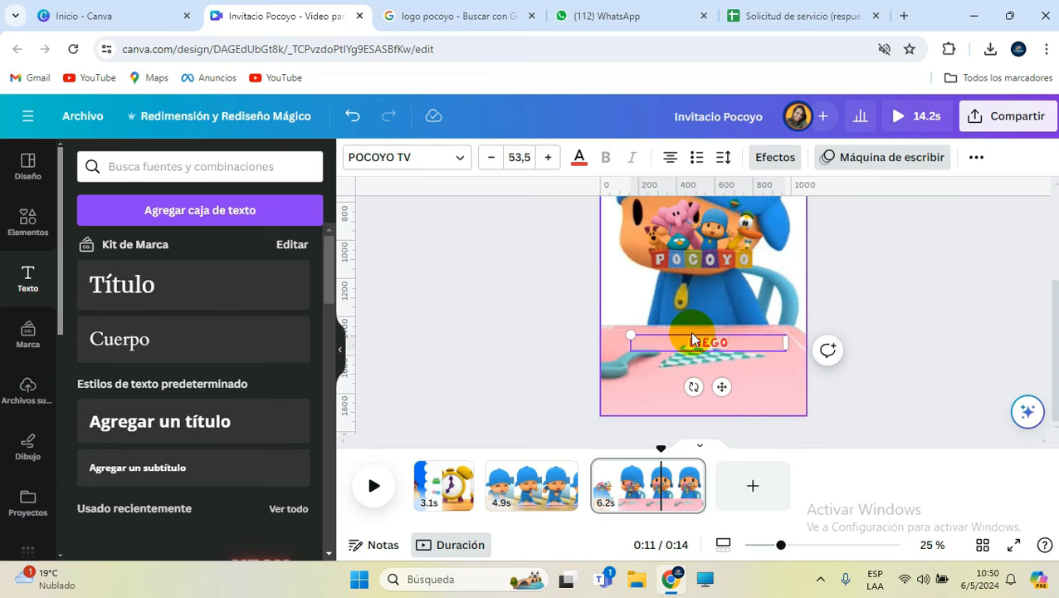
pyautogui.click(988, 168)
pyautogui.click(807, 199)
pyautogui.moveTo(786, 342); pyautogui.dragTo(550, 321)
pyautogui.moveTo(650, 387); pyautogui.dragTo(725, 401)
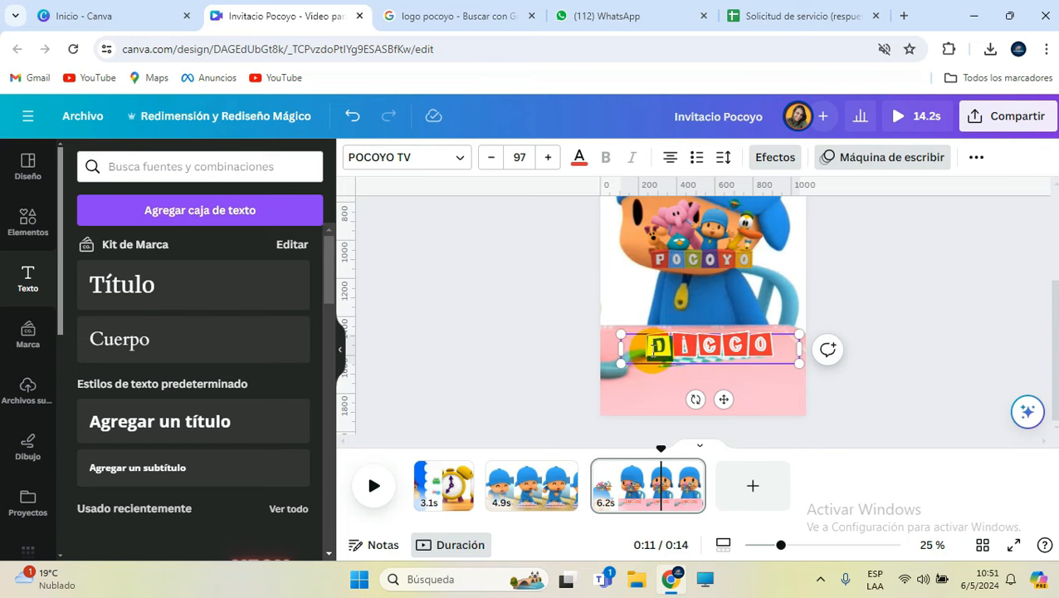
# Colour the name's second letter blue from the photo palette and its third letter olive green sampled from the Pocoyó logo
pyautogui.click(579, 157)
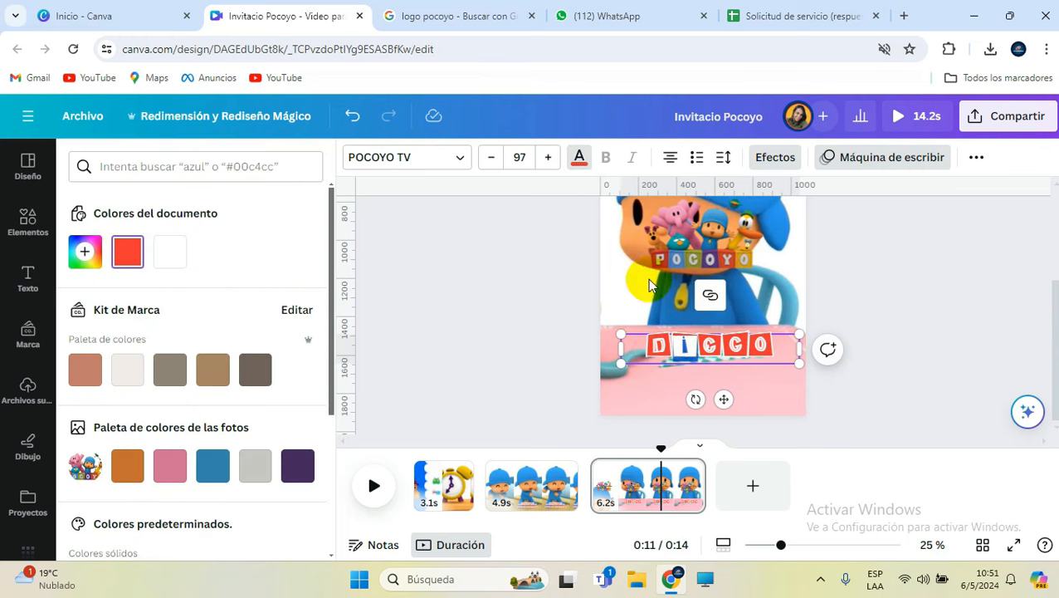
pyautogui.click(213, 466)
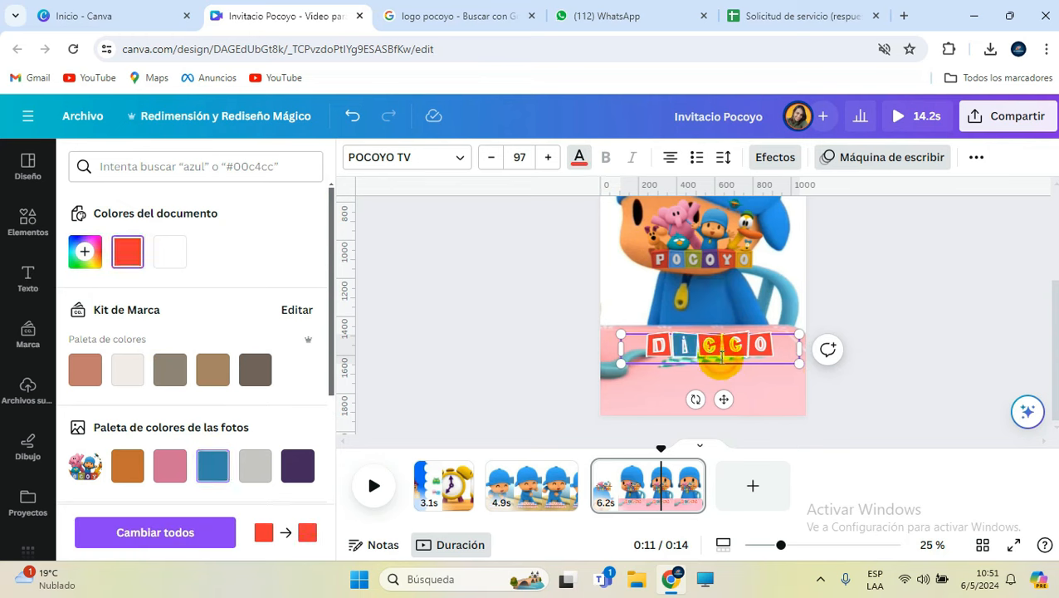
pyautogui.click(85, 251)
pyautogui.click(282, 412)
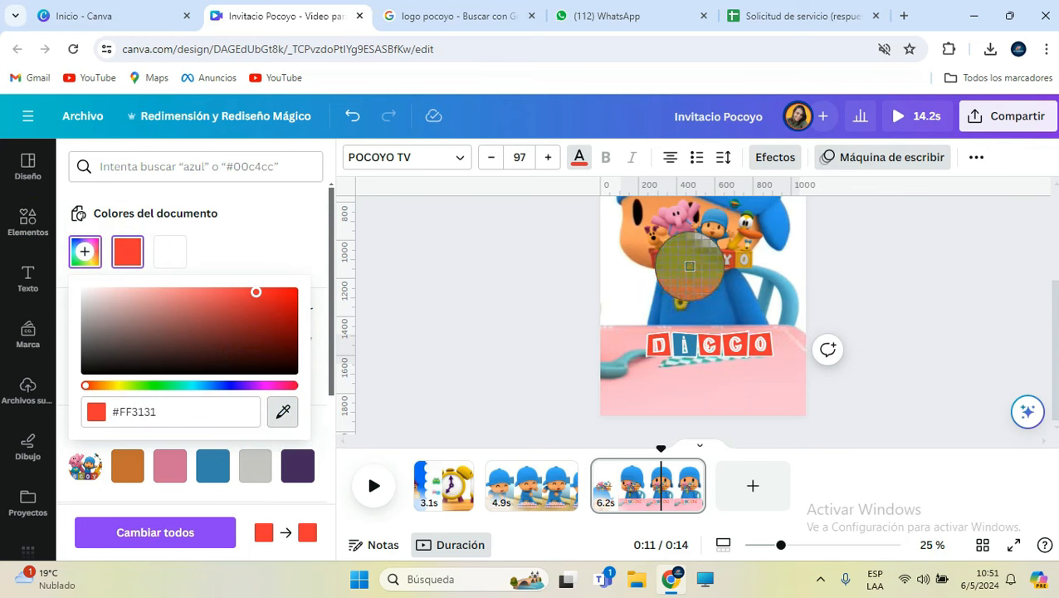
pyautogui.click(730, 323)
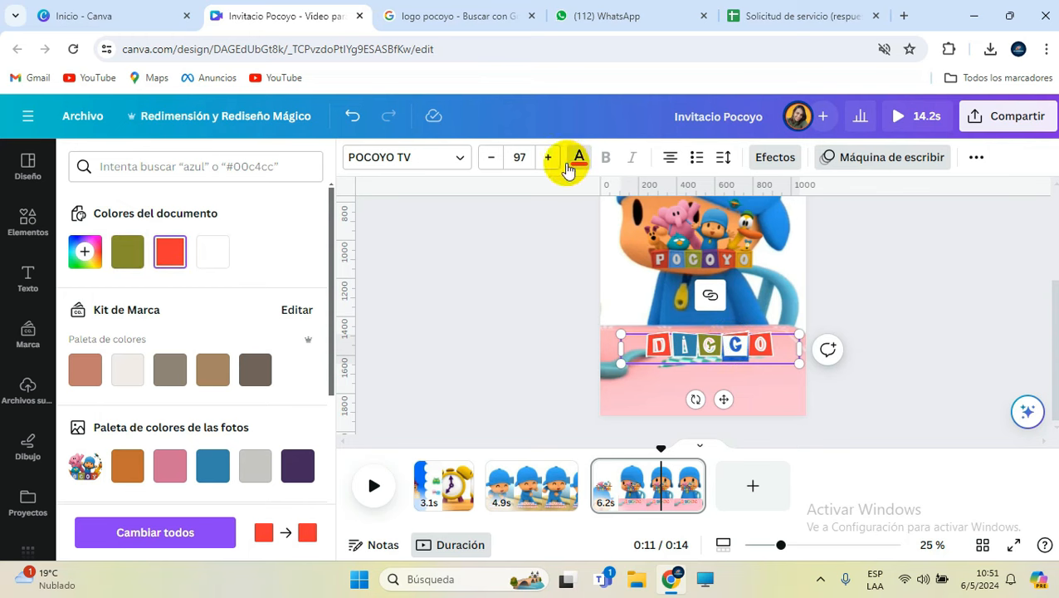
# Colour the name's fourth letter dark purple, sampled from the letter blocks in the Pocoyó logo
pyautogui.click(84, 252)
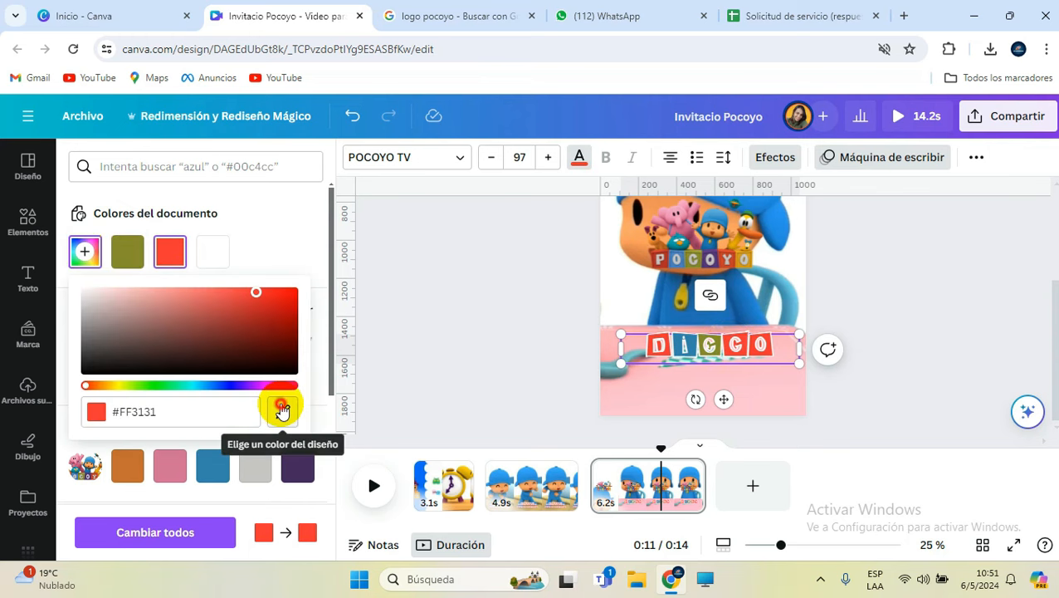
pyautogui.click(288, 423)
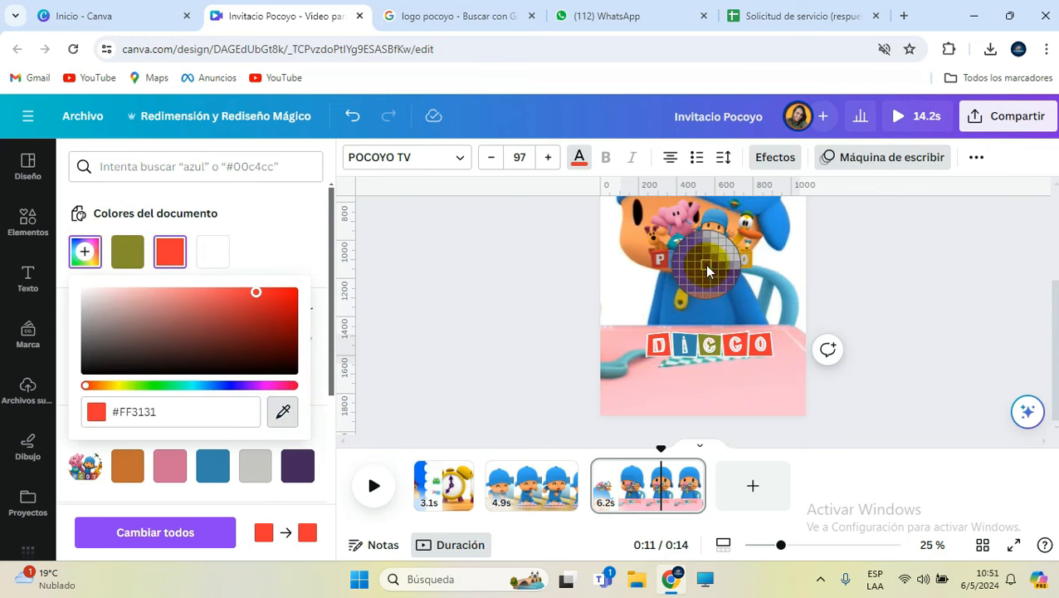
pyautogui.click(706, 267)
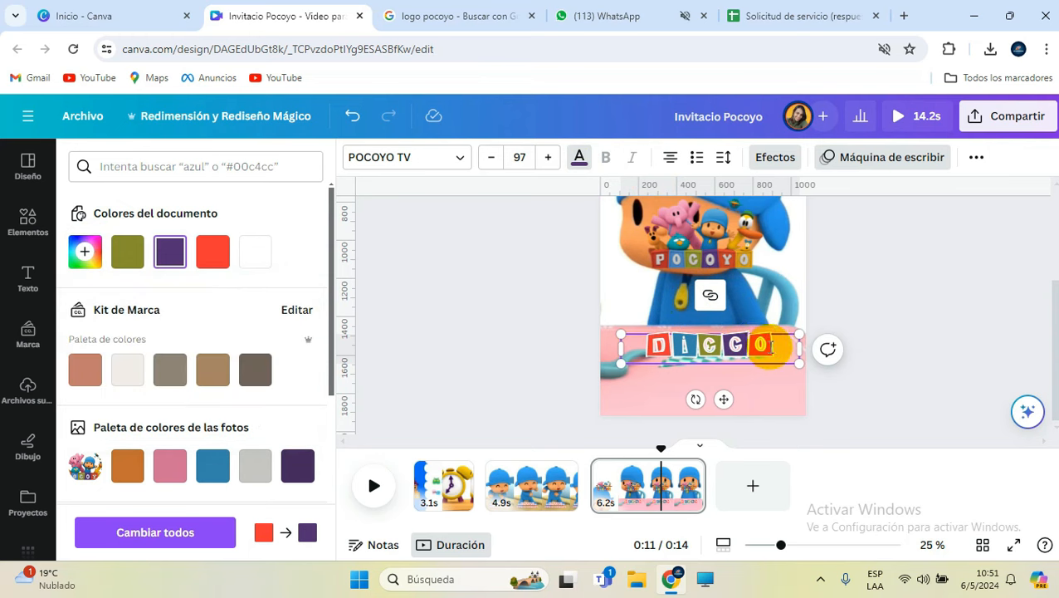
# Try an orange-red colour sampled from the Pocoyó logo on the name's last letter
pyautogui.hotkey('ctrl', 'z')
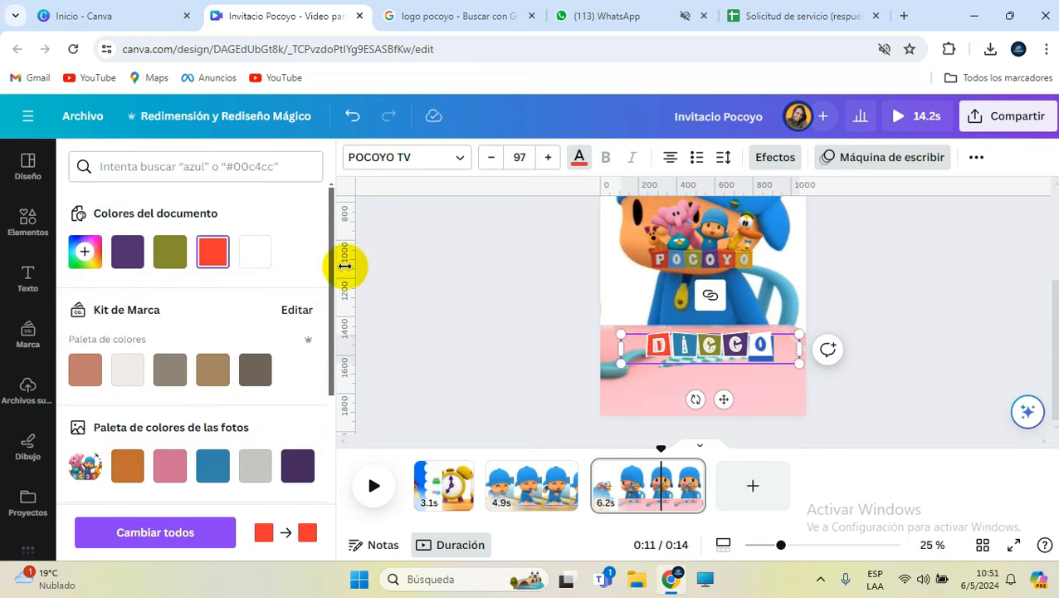
pyautogui.click(98, 257)
pyautogui.click(282, 412)
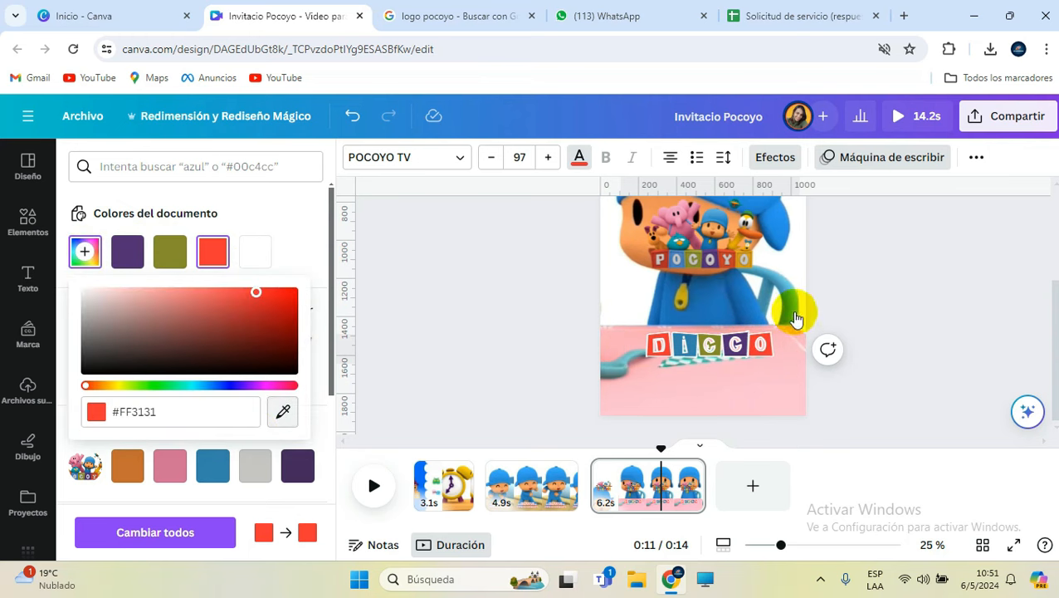
pyautogui.click(727, 280)
pyautogui.press('Escape')
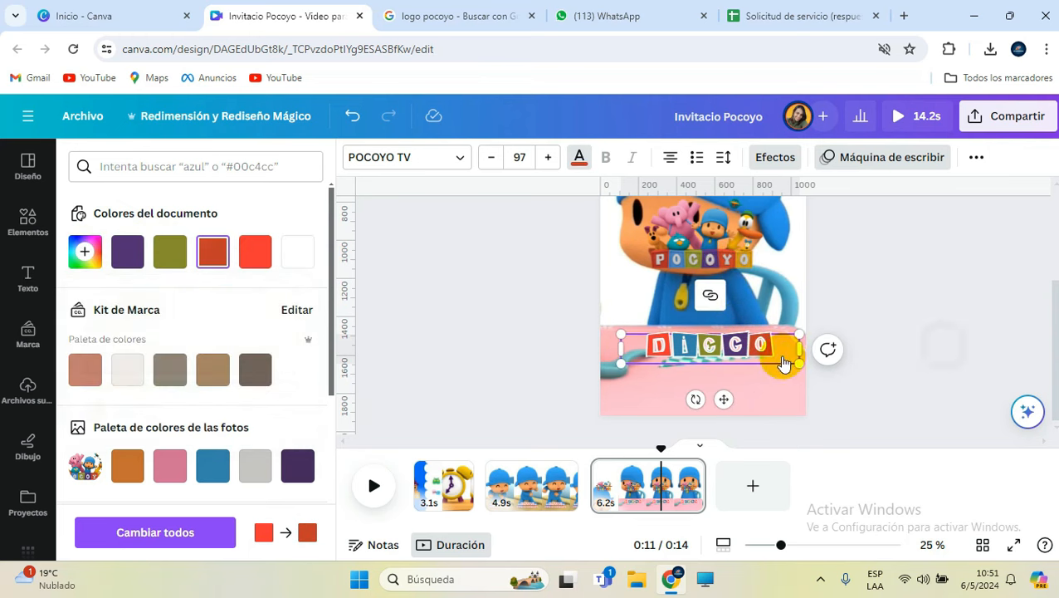
pyautogui.press('Escape')
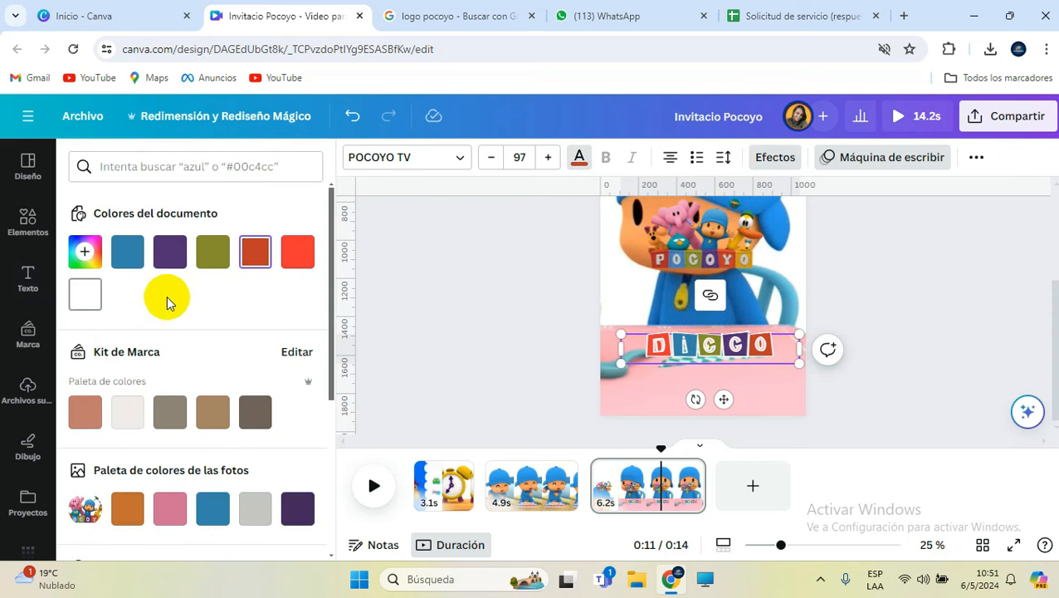
# Colour the name's last letter with the light orange from the default solid colours
pyautogui.scroll(-2, 190, 444)
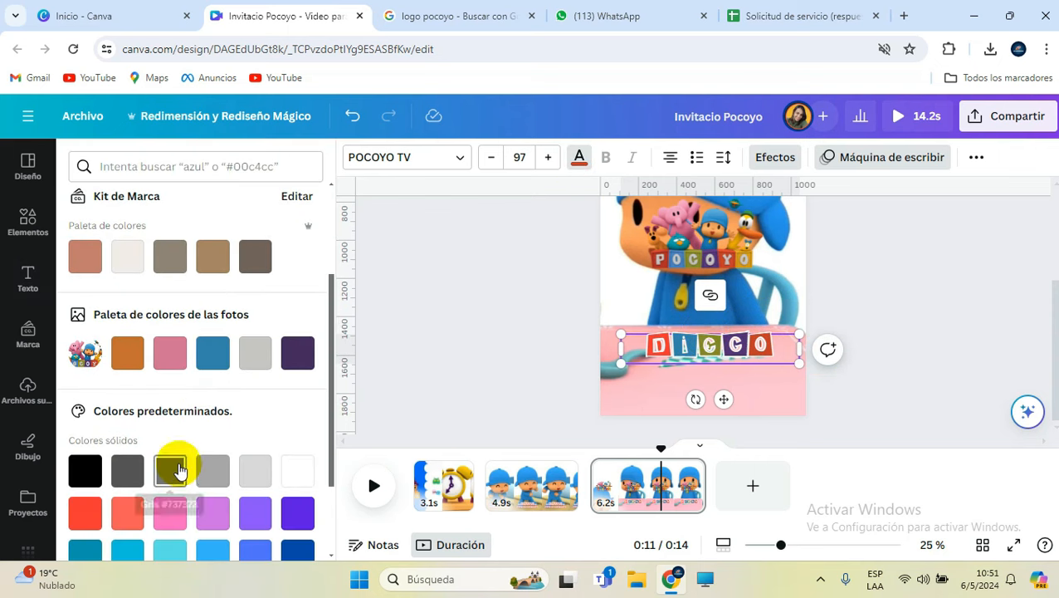
pyautogui.scroll(-2, 177, 470)
pyautogui.click(297, 482)
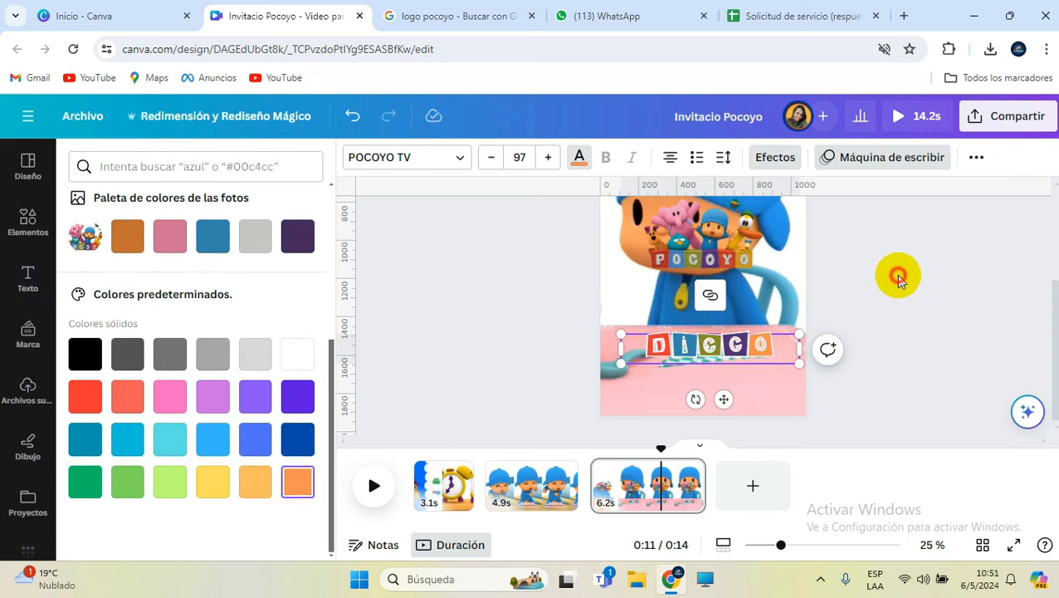
pyautogui.click(898, 277)
pyautogui.click(893, 279)
# Fit the text box closer to the name, enlarge it to size 109 and move it up to the table's edge
pyautogui.click(719, 346)
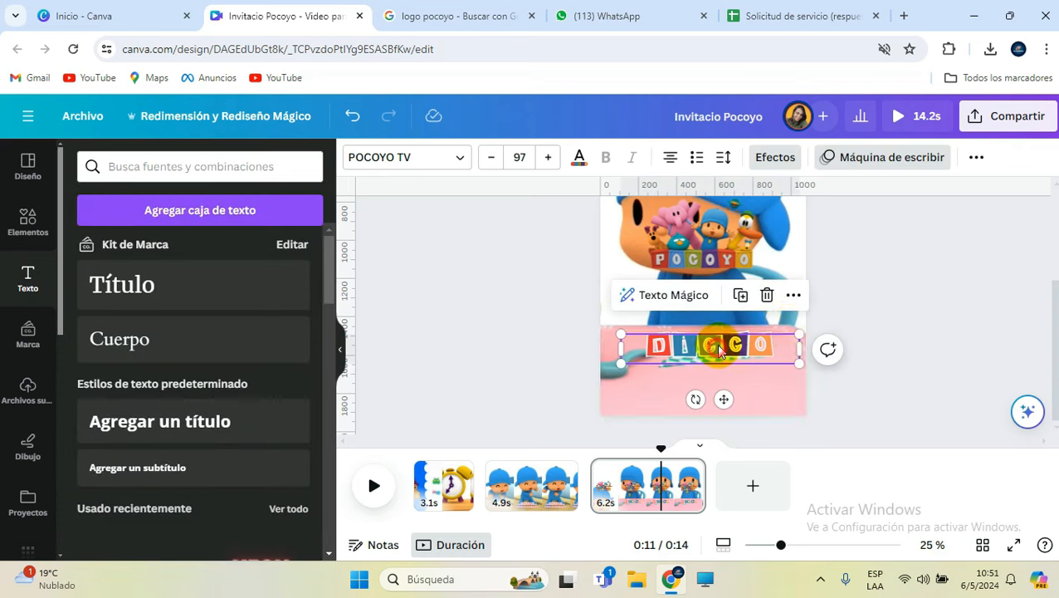
pyautogui.moveTo(798, 348); pyautogui.dragTo(794, 320)
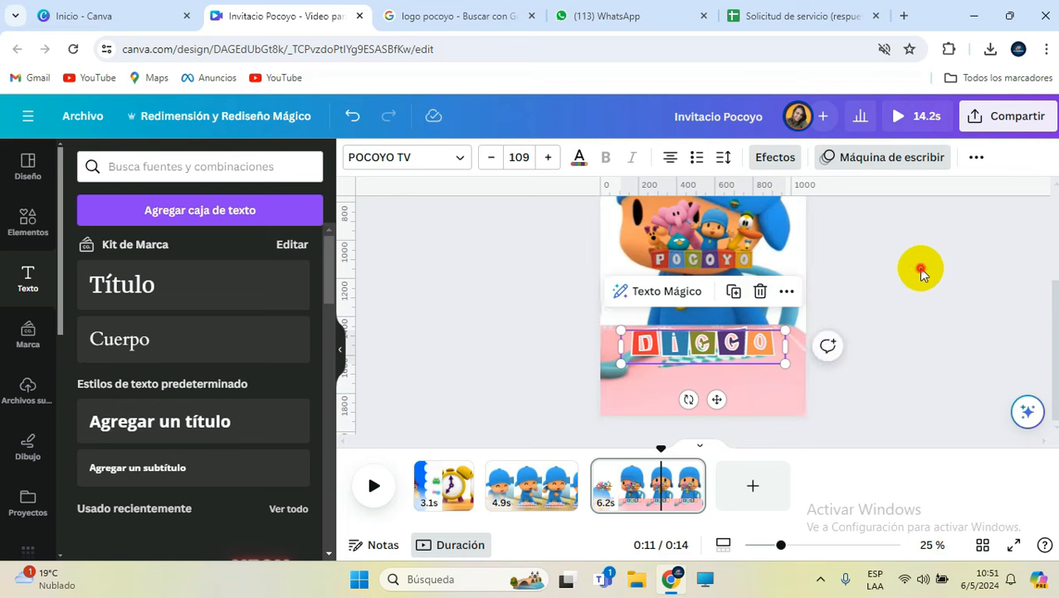
pyautogui.click(918, 267)
pyautogui.click(729, 350)
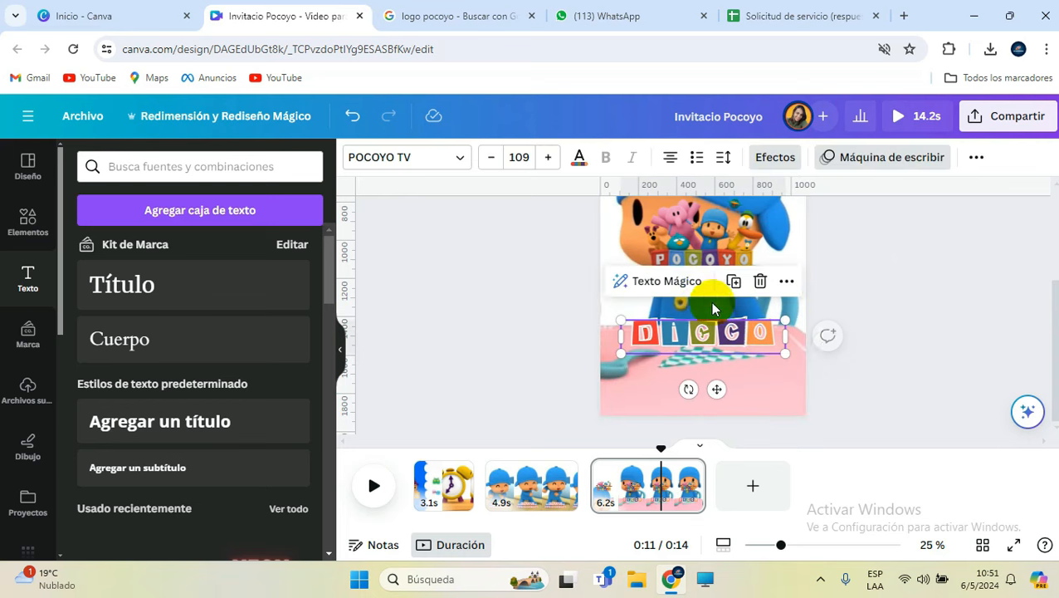
# Place a copy of the name below the original, switch it to uppercase and change its text to "CUMPLE 3"
pyautogui.moveTo(712, 347); pyautogui.dragTo(711, 401)
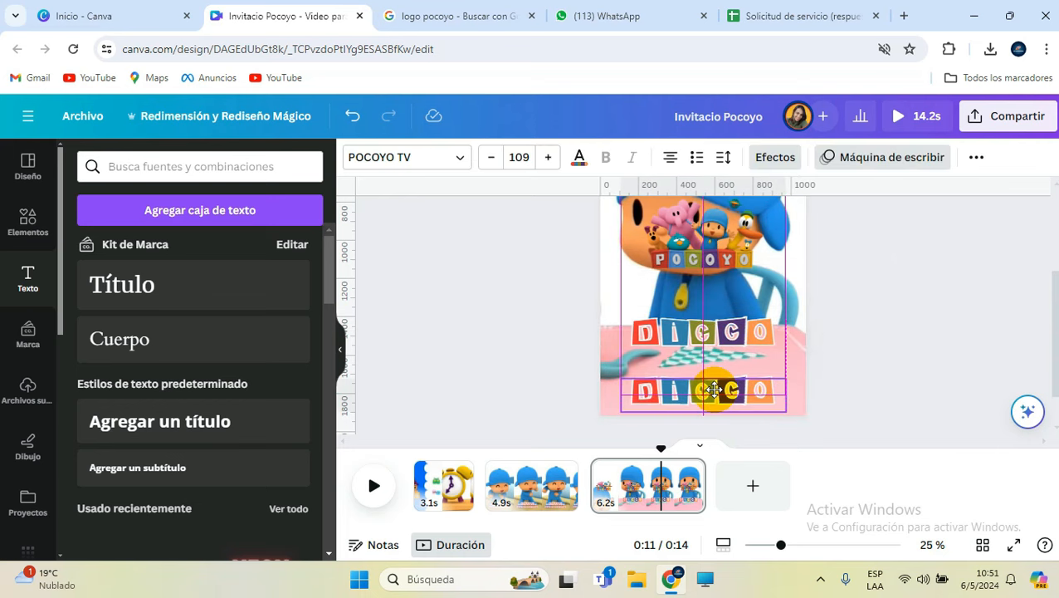
pyautogui.click(978, 152)
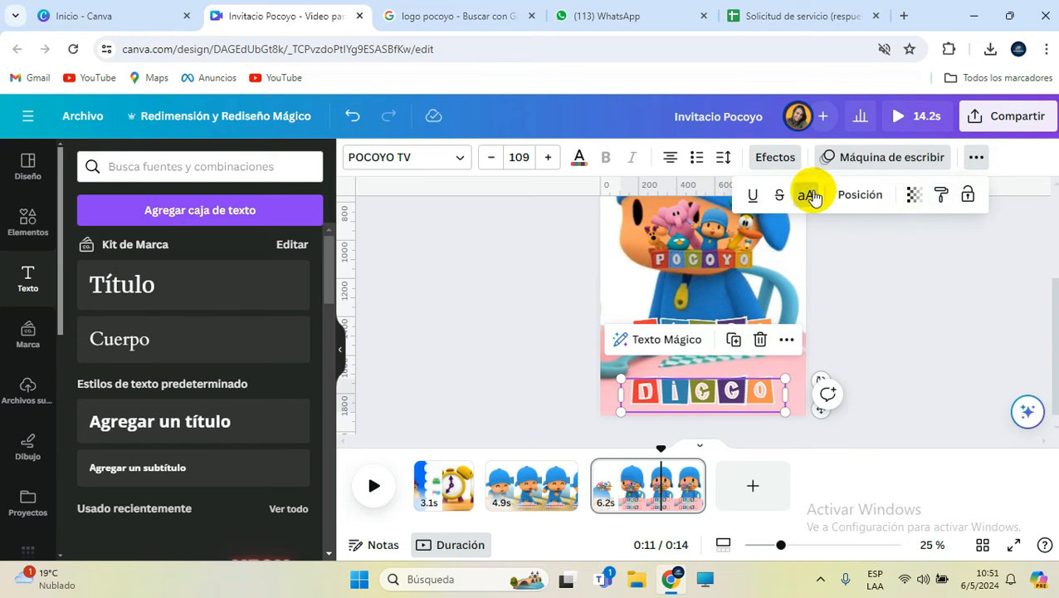
pyautogui.click(806, 195)
pyautogui.doubleClick(729, 399)
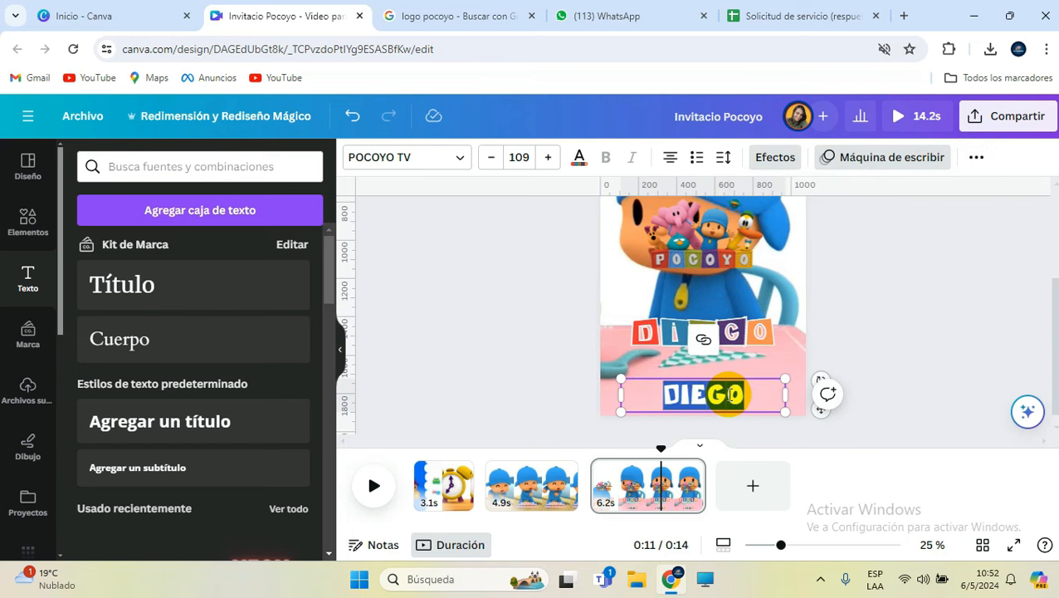
pyautogui.write('CUMPLE 32')
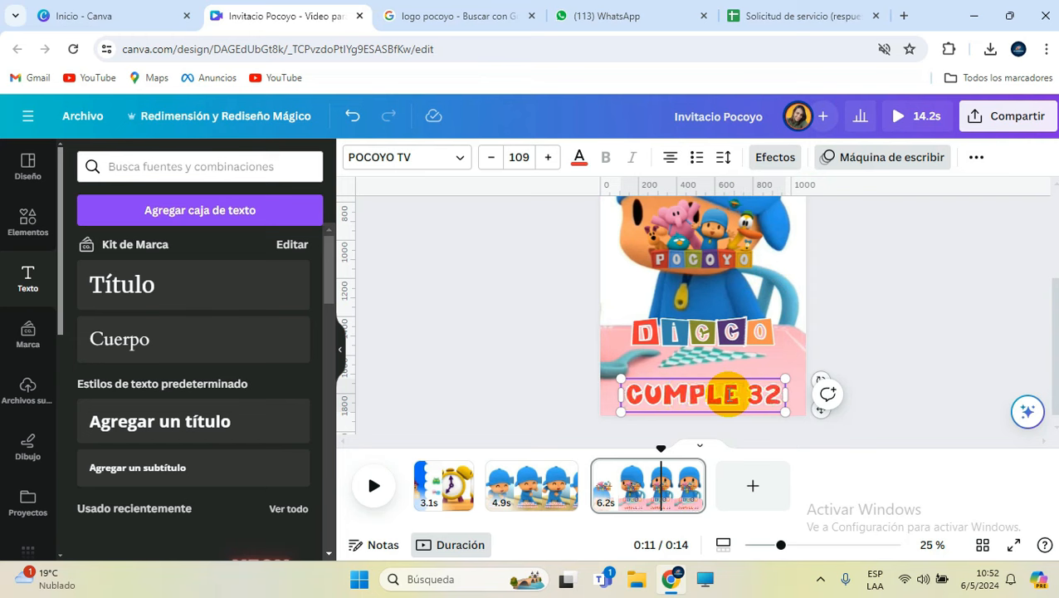
pyautogui.press('BackSpace')
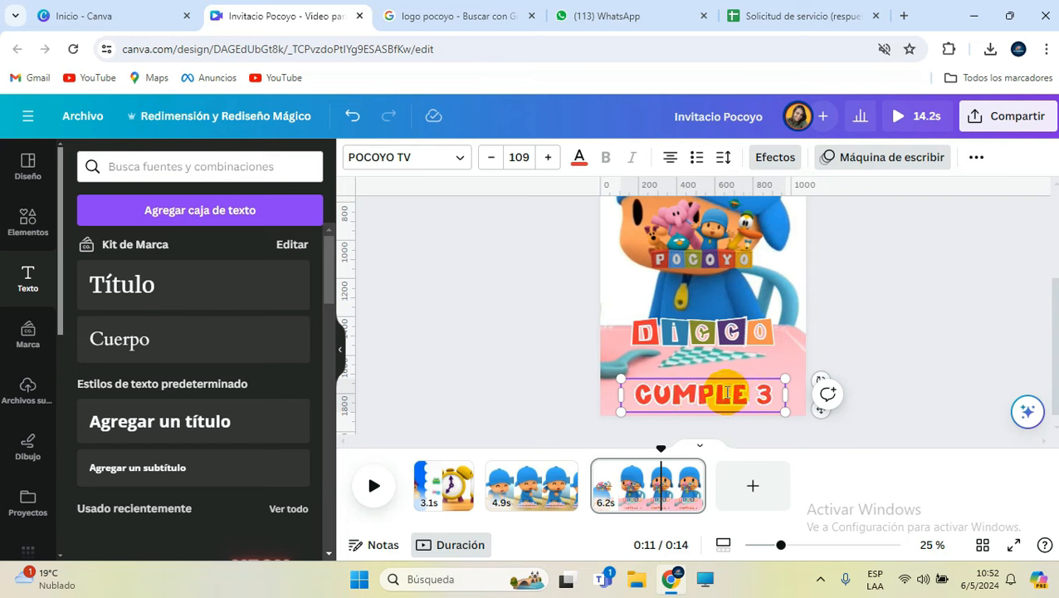
# Colour the "CUMPLE 3" text blue, shrink it to size 72 and centre it below the name
pyautogui.moveTo(634, 393); pyautogui.dragTo(781, 397)
pyautogui.click(581, 159)
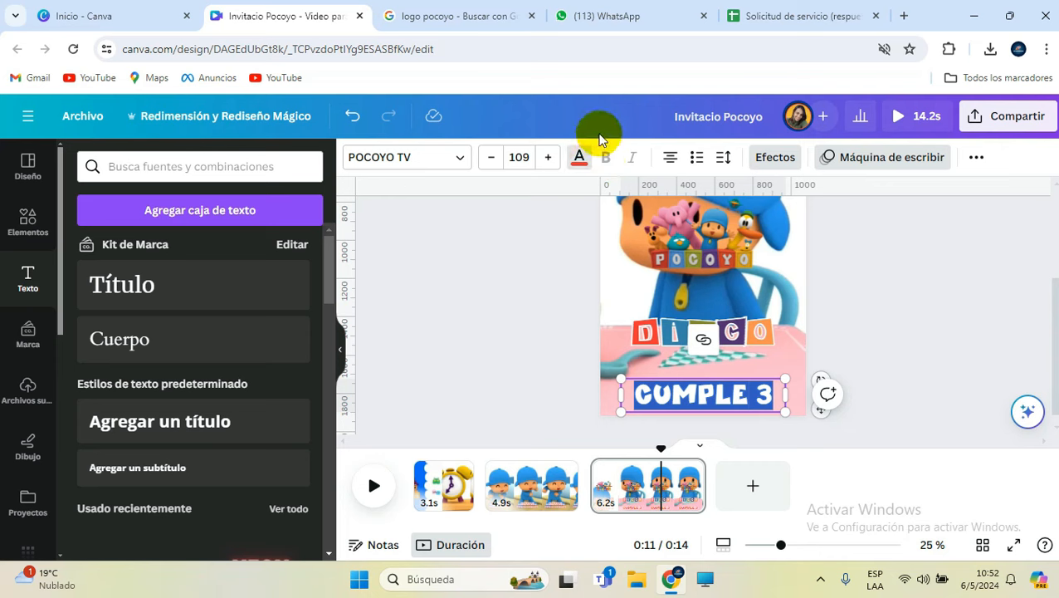
pyautogui.click(129, 258)
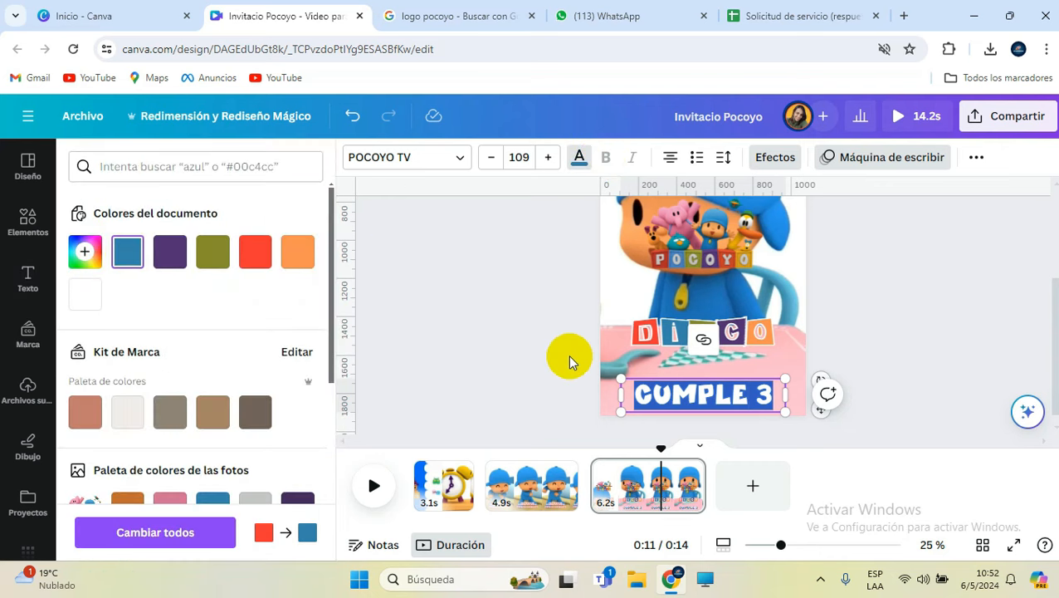
pyautogui.moveTo(624, 378); pyautogui.dragTo(679, 390)
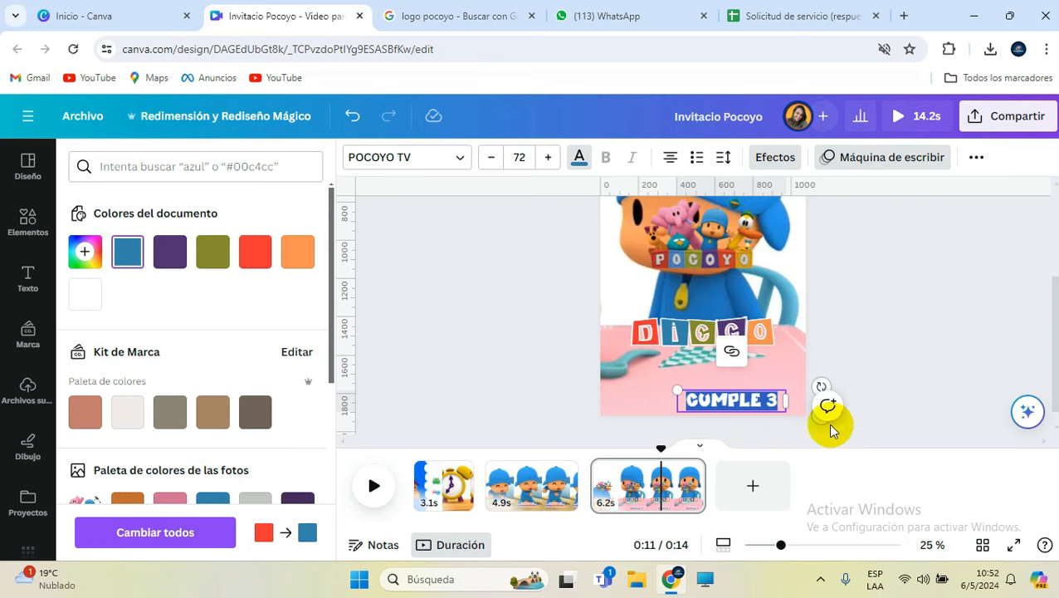
pyautogui.moveTo(822, 421); pyautogui.dragTo(791, 397)
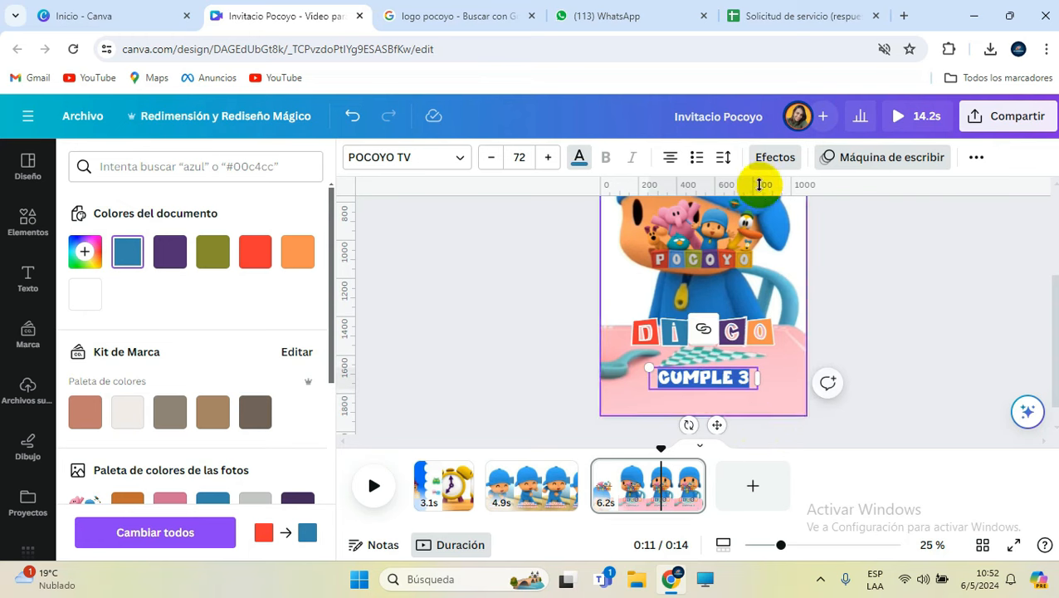
# Change the "CUMPLE 3" text's animation to Aparecer
pyautogui.click(868, 159)
pyautogui.scroll(-2, 267, 366)
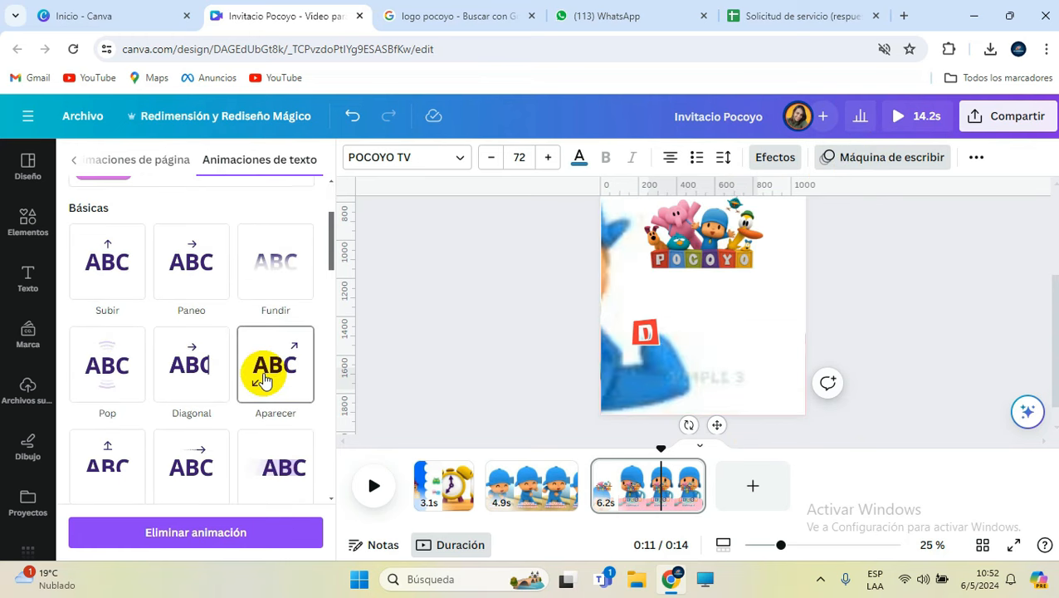
pyautogui.scroll(-2, 282, 448)
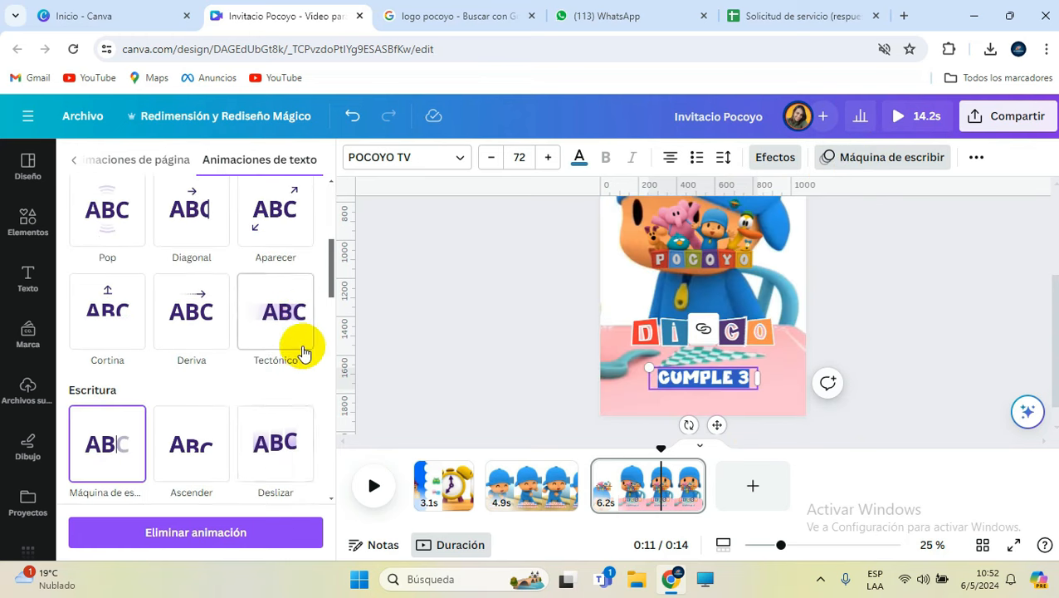
pyautogui.click(290, 239)
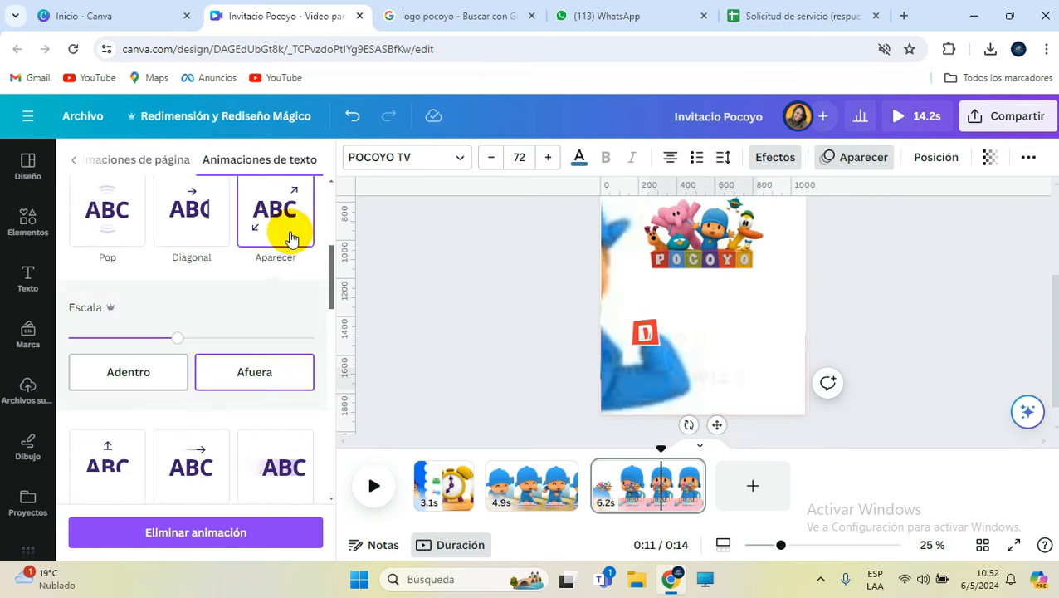
pyautogui.click(934, 276)
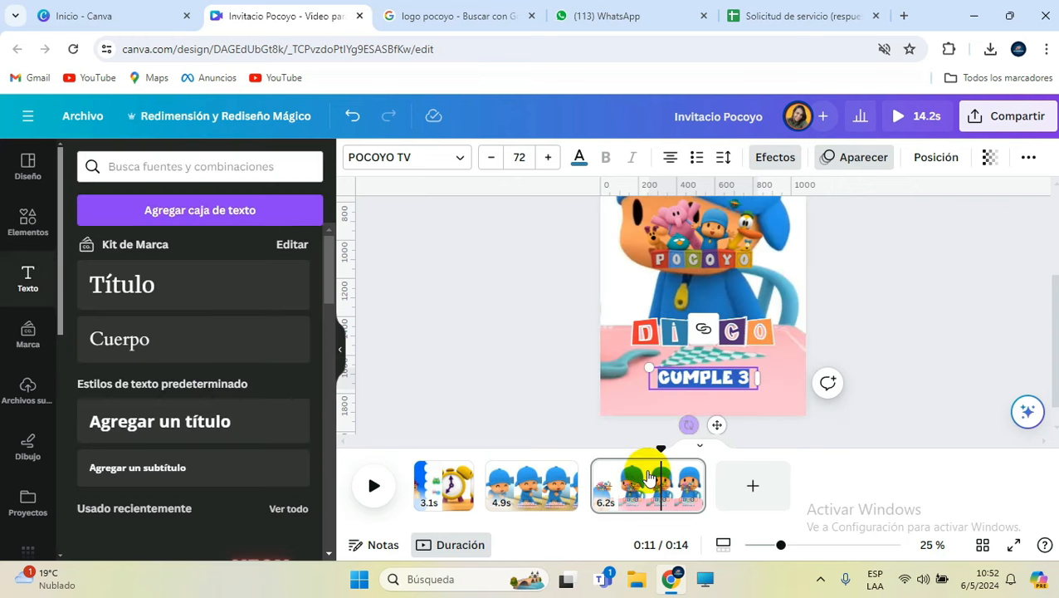
# Remove the Pocoyó logo from the third page
pyautogui.click(736, 238)
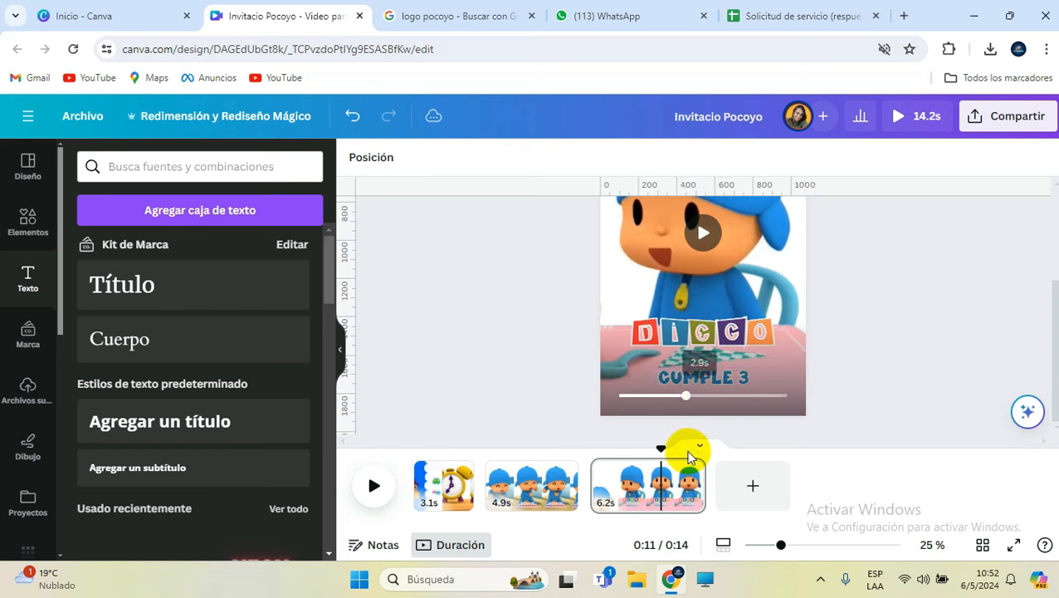
# Duplicate the third page and trim the copy's video to the 6.1 s scene of the duck in the green hat
pyautogui.rightClick(683, 483)
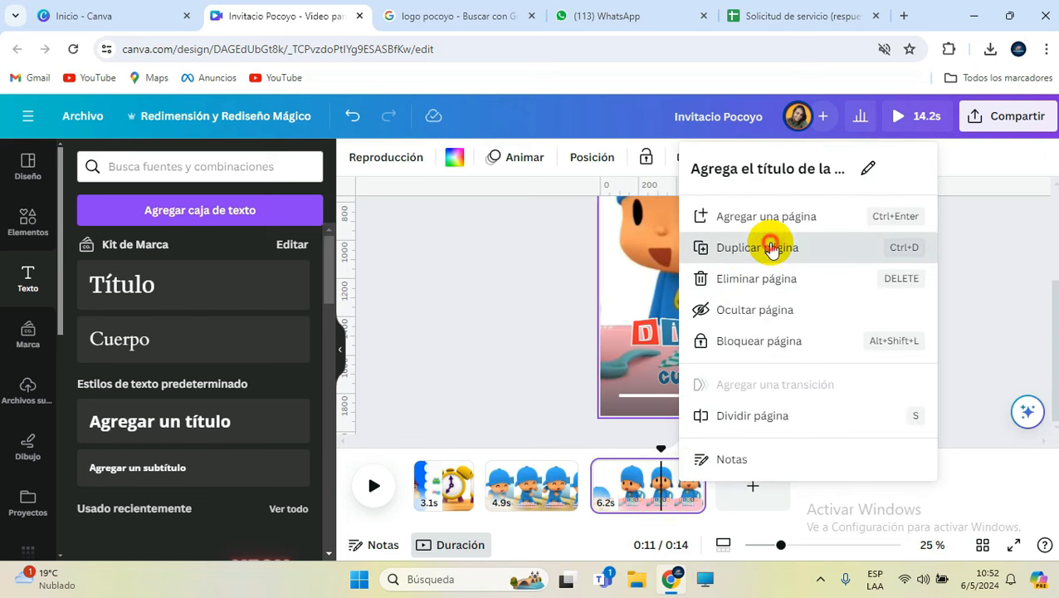
pyautogui.click(768, 246)
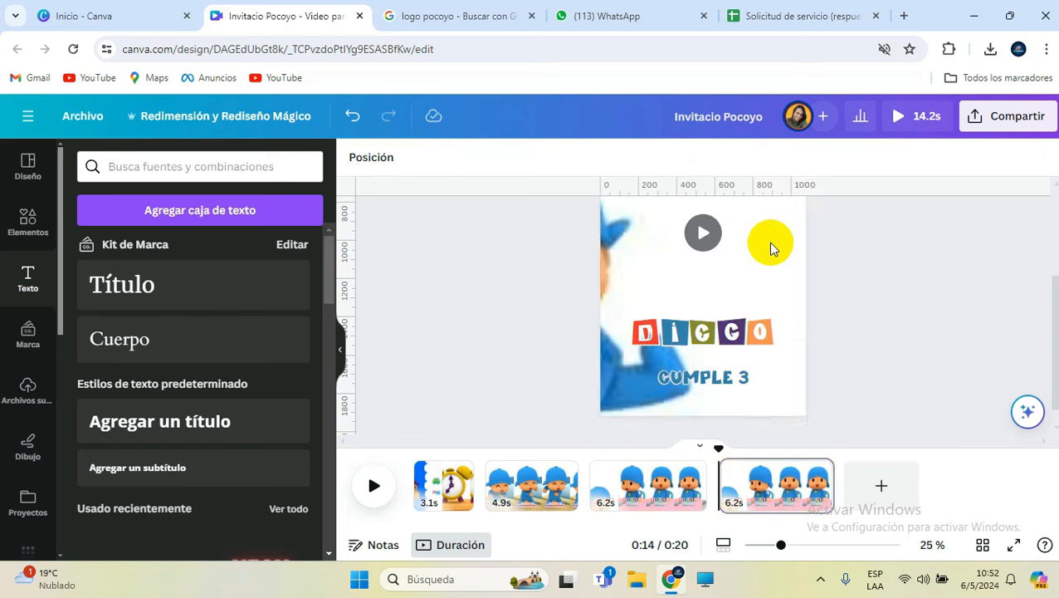
pyautogui.click(747, 498)
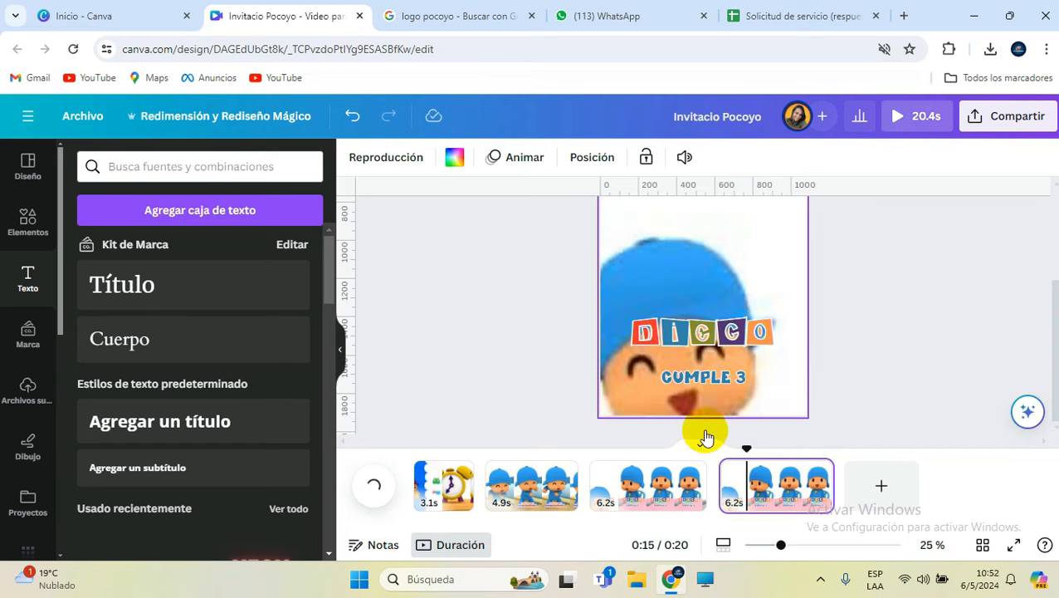
pyautogui.click(732, 504)
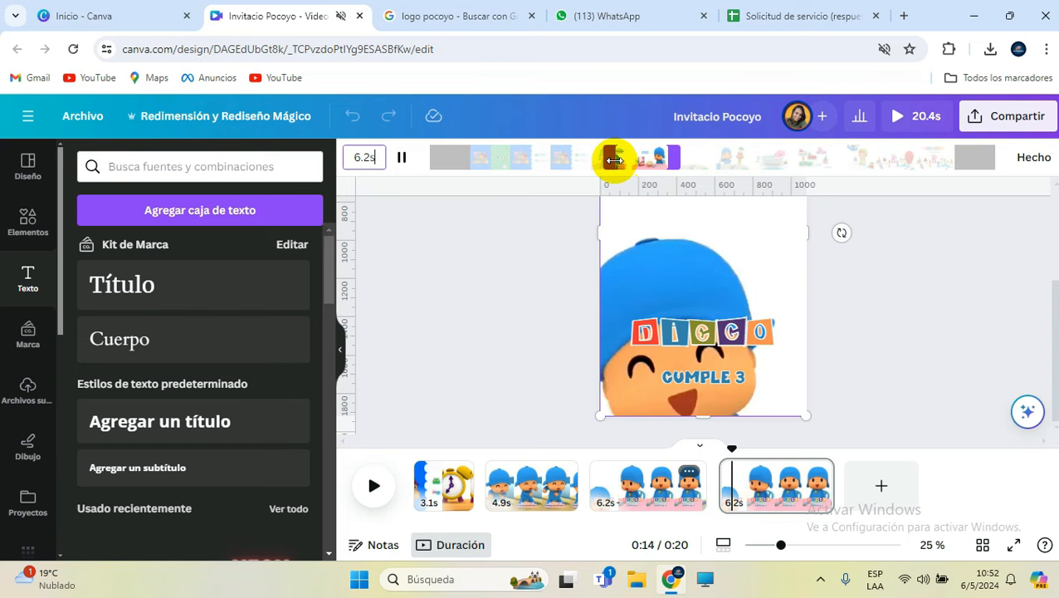
pyautogui.moveTo(617, 161); pyautogui.dragTo(739, 156)
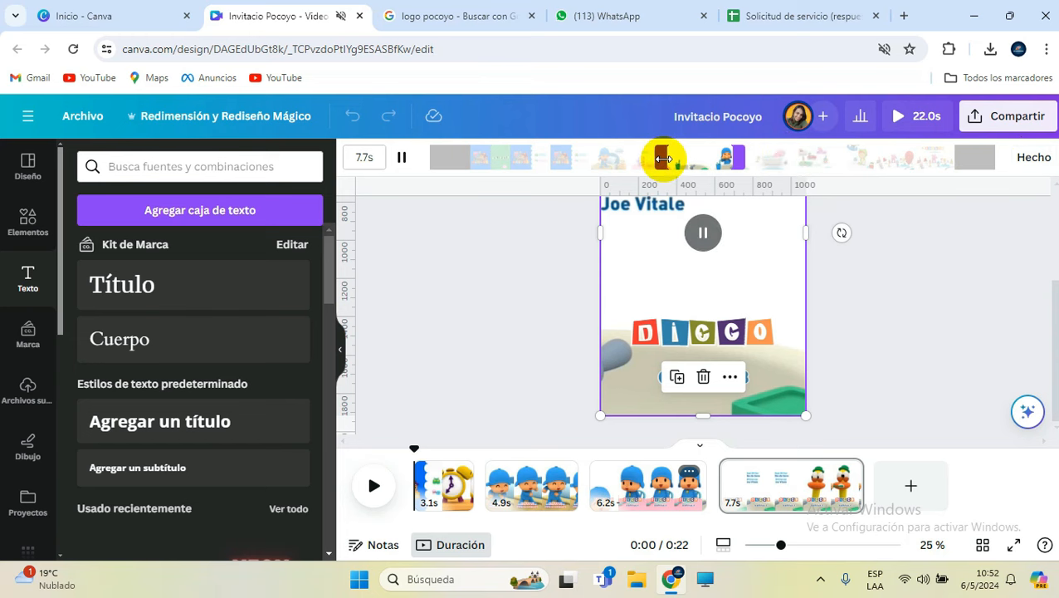
pyautogui.moveTo(664, 158); pyautogui.dragTo(765, 157)
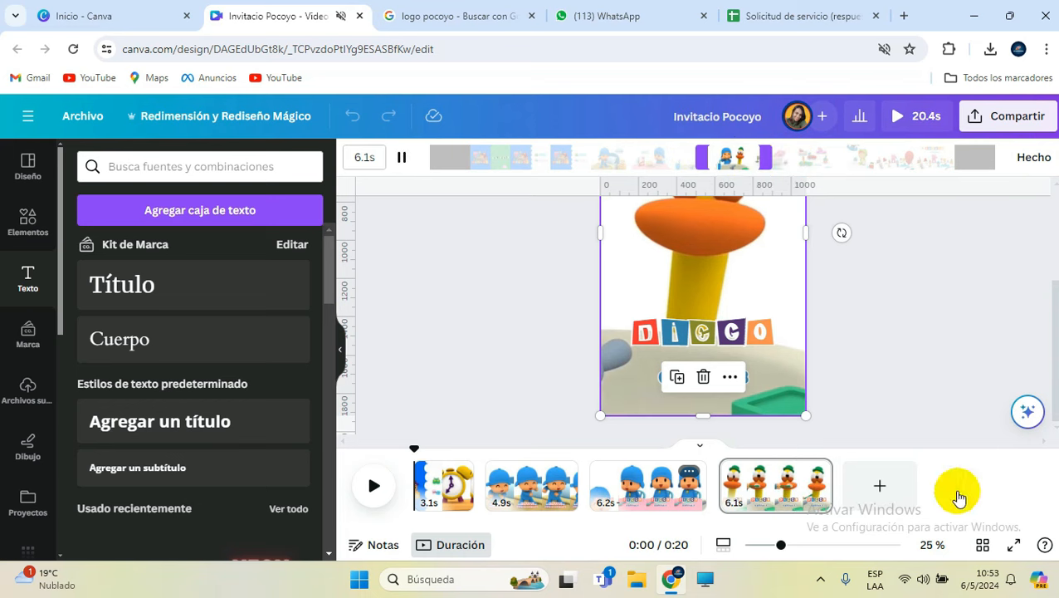
pyautogui.click(941, 317)
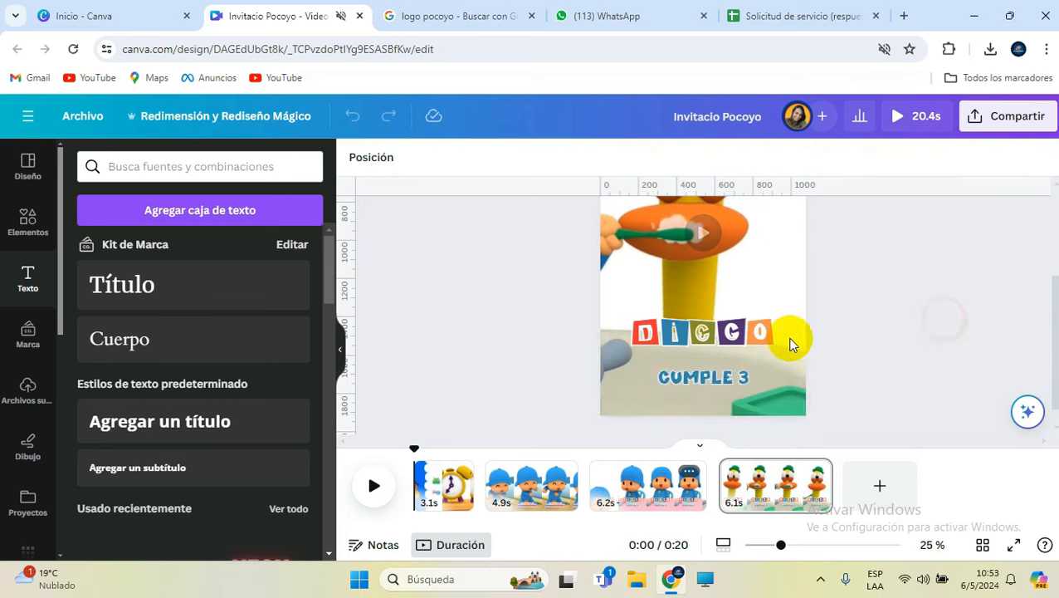
# Delete the child's name from the fourth page and replace the "CUMPLE 3" text with "SABADO", set higher on the page
pyautogui.click(763, 334)
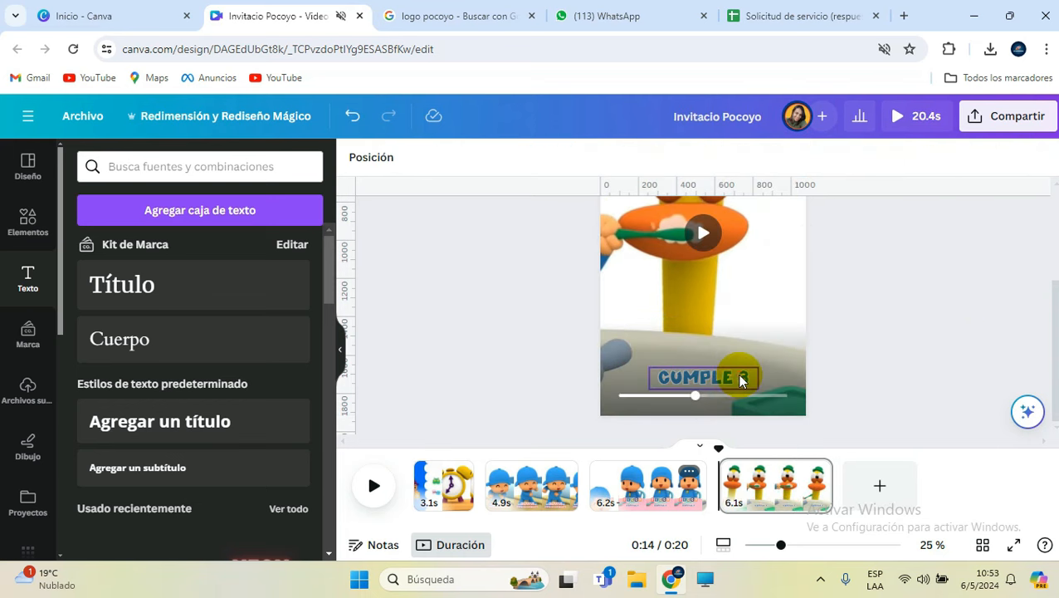
pyautogui.click(738, 352)
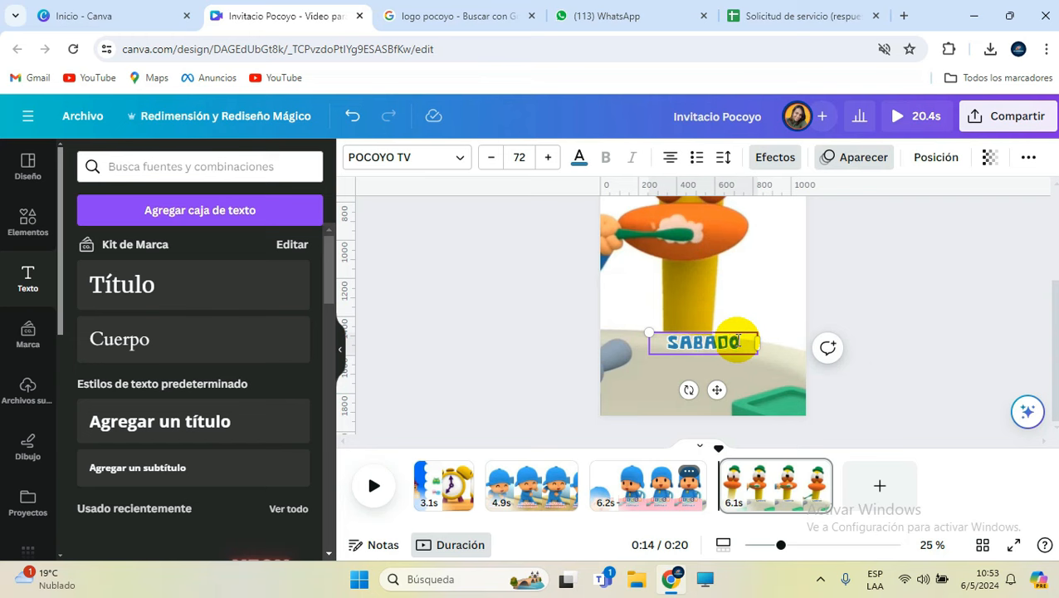
pyautogui.click(955, 310)
# Move the "SABADO" text up beside the duck's neck, near the page's right edge
pyautogui.click(719, 342)
pyautogui.moveTo(730, 336); pyautogui.dragTo(785, 266)
pyautogui.click(914, 307)
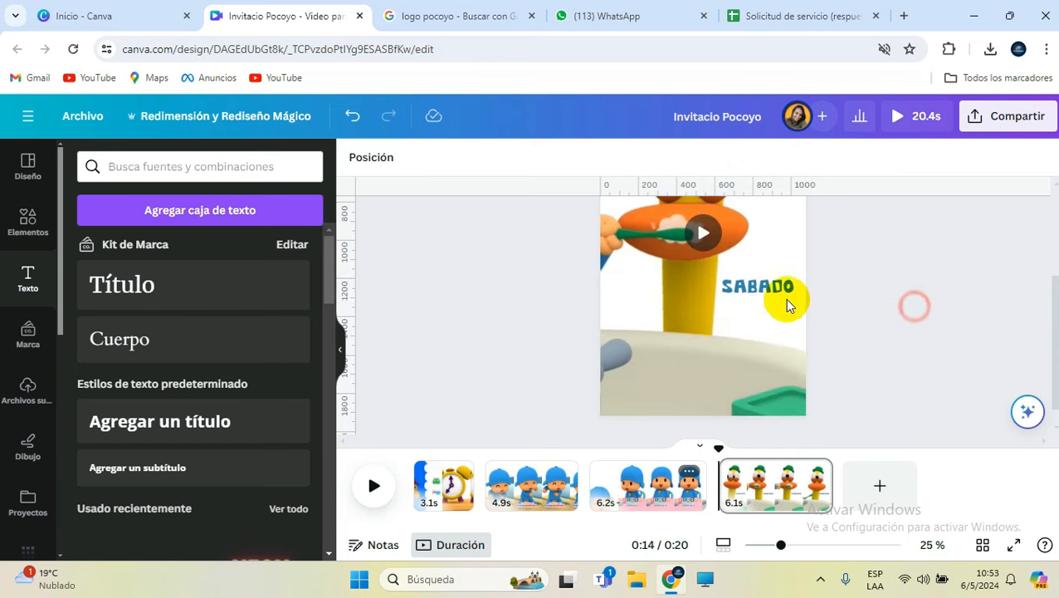
# Duplicate the "SABADO" text, change the copy to "18" and place it below at size 123
pyautogui.click(760, 287)
pyautogui.moveTo(763, 286); pyautogui.dragTo(767, 297)
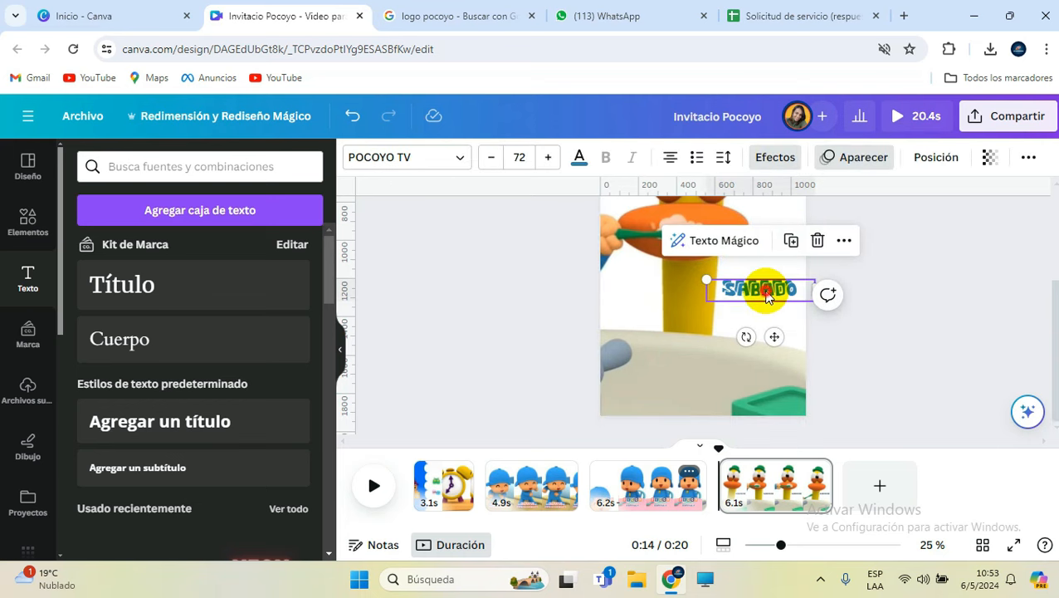
pyautogui.doubleClick(767, 291)
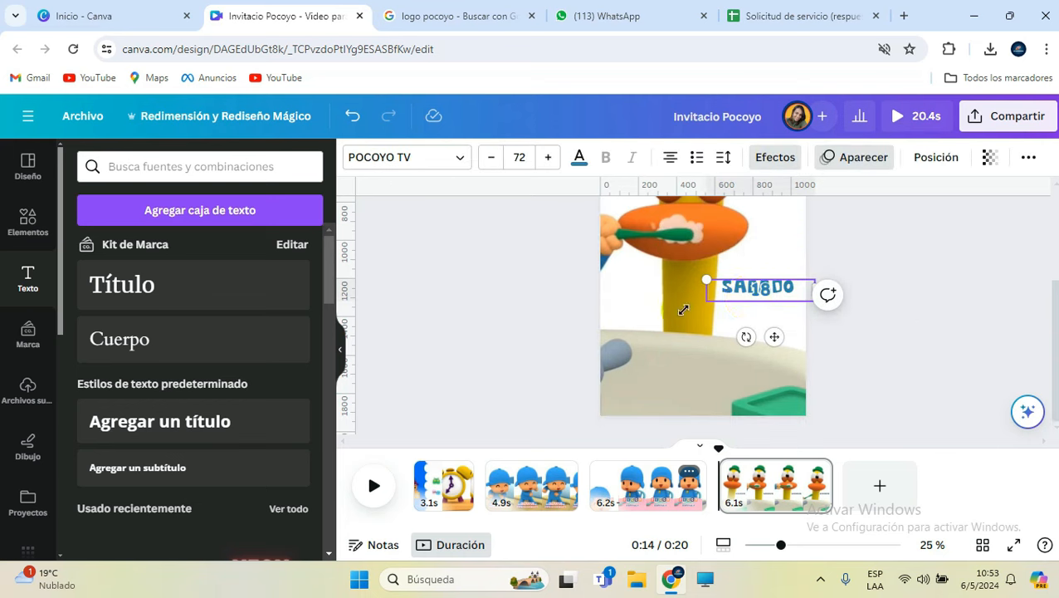
pyautogui.click(811, 283)
pyautogui.moveTo(753, 286); pyautogui.dragTo(633, 302)
pyautogui.moveTo(770, 366); pyautogui.dragTo(763, 364)
pyautogui.click(744, 312)
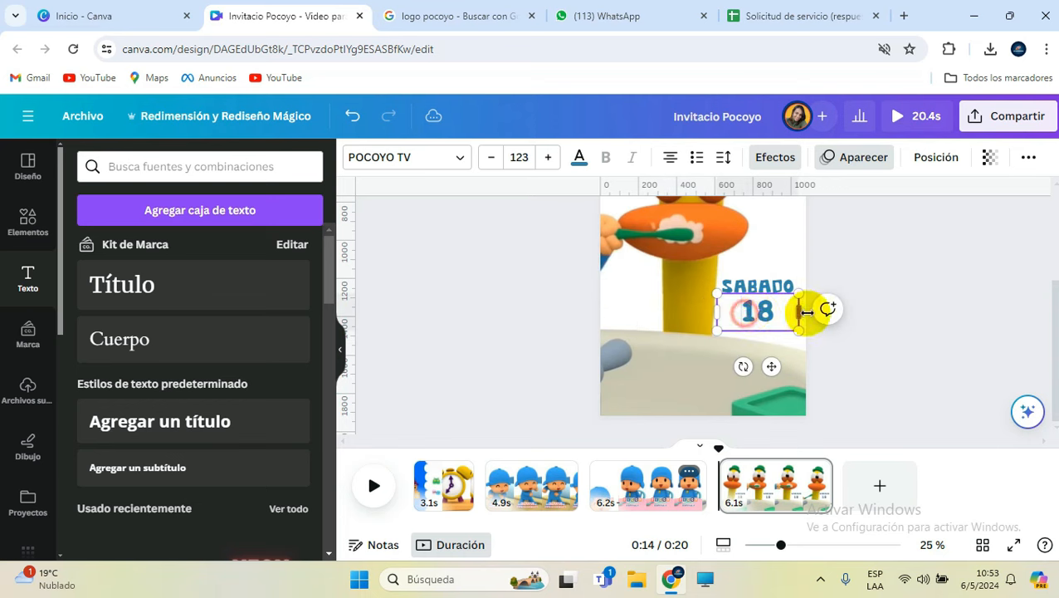
# Colour the "18" text red using the document's colours
pyautogui.doubleClick(776, 312)
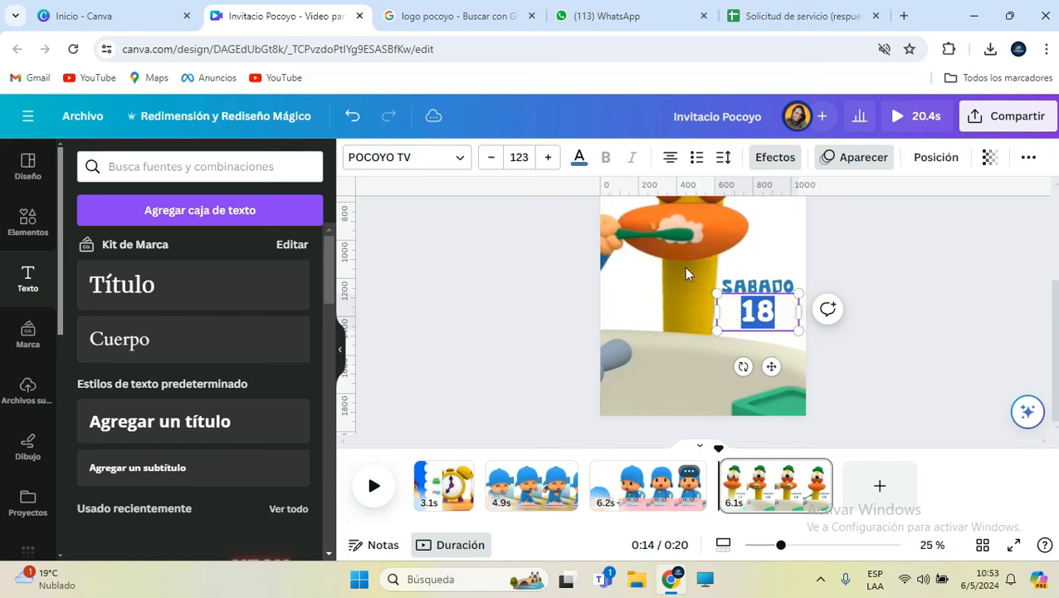
pyautogui.click(580, 157)
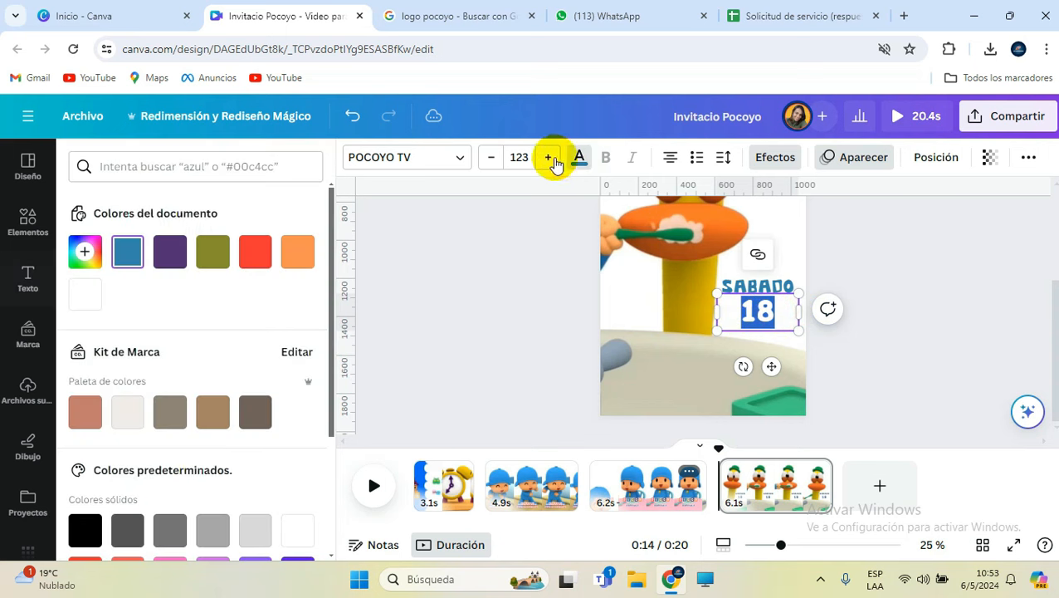
pyautogui.click(253, 253)
pyautogui.click(917, 261)
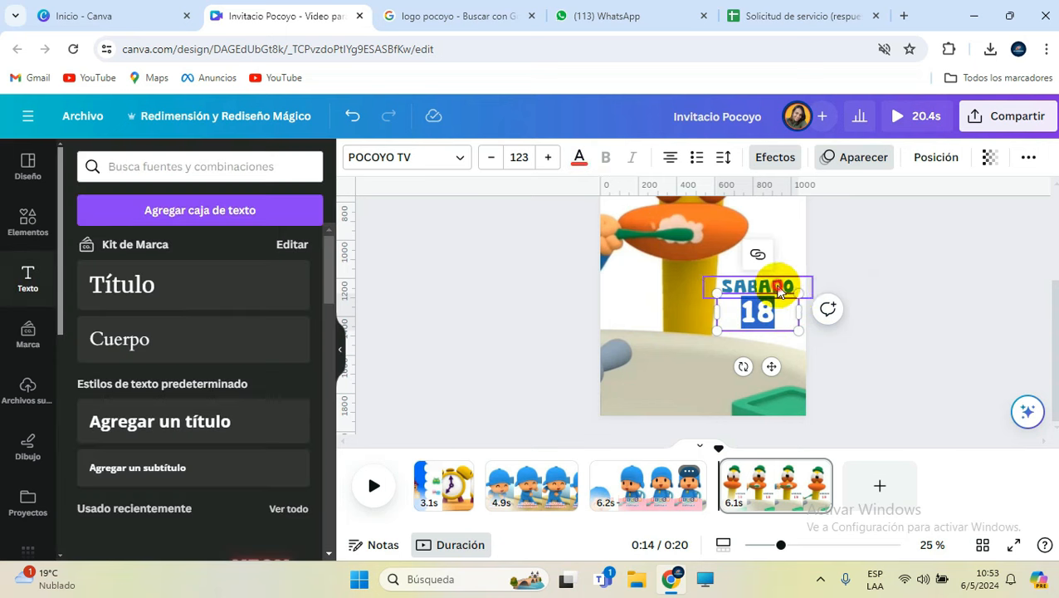
# Place a copy of the "SABADO" text below the "18" and change it to "JUNIO"
pyautogui.click(780, 291)
pyautogui.click(787, 239)
pyautogui.moveTo(751, 286); pyautogui.dragTo(755, 344)
pyautogui.doubleClick(755, 344)
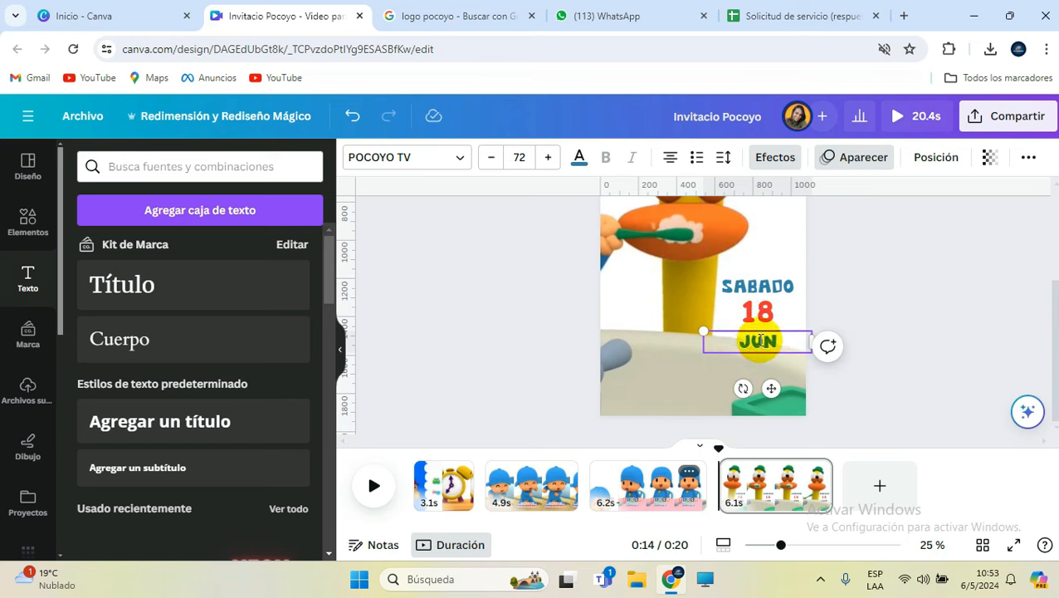
pyautogui.click(867, 284)
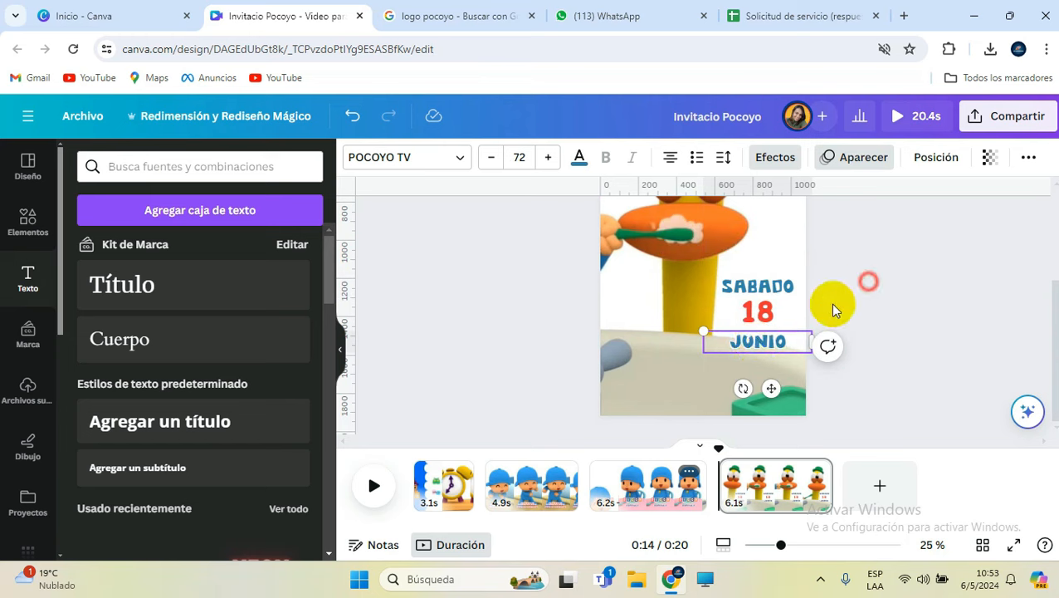
# Place a copy of the "JUNIO" text below the original and change it to "13 A 17 HS"
pyautogui.click(771, 342)
pyautogui.click(789, 292)
pyautogui.moveTo(757, 342); pyautogui.dragTo(757, 369)
pyautogui.doubleClick(757, 368)
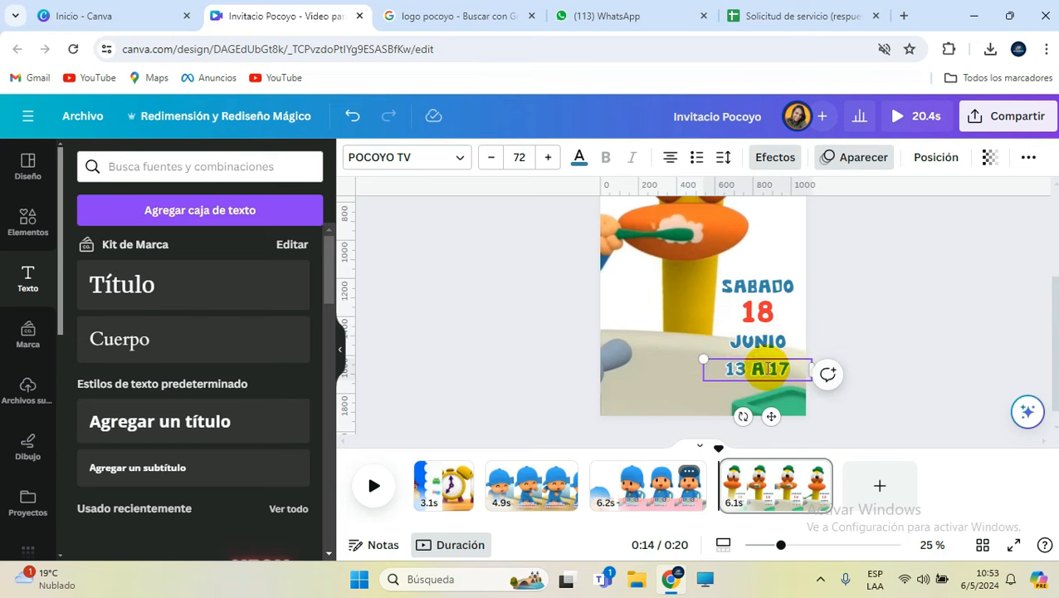
pyautogui.click(879, 287)
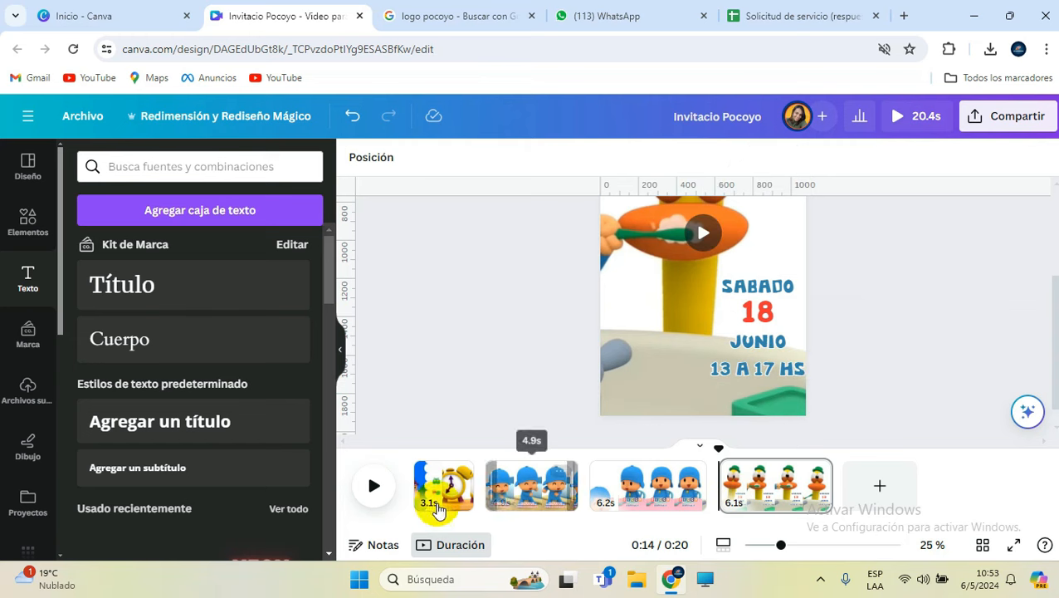
# Preview the fourth page and enlarge its video slightly beyond the page's lower-left corner
pyautogui.click(370, 487)
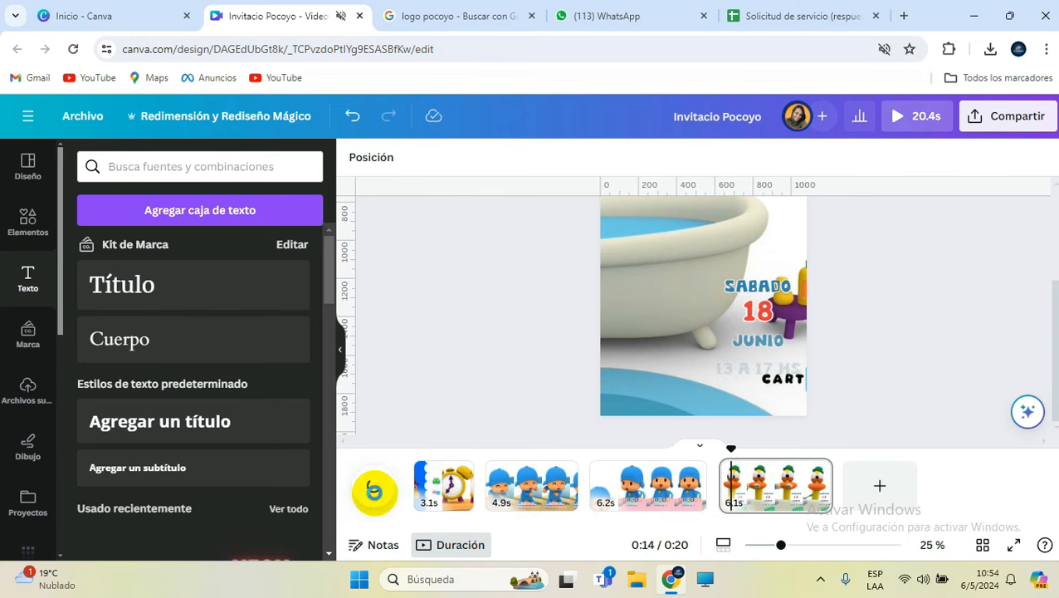
pyautogui.click(375, 491)
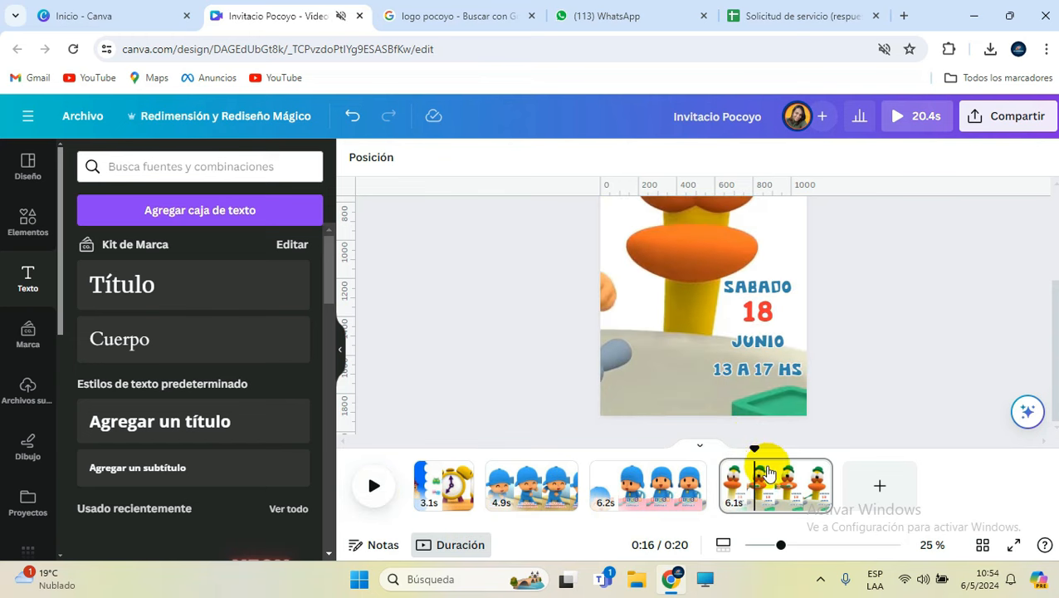
pyautogui.click(646, 381)
pyautogui.moveTo(778, 547); pyautogui.dragTo(759, 548)
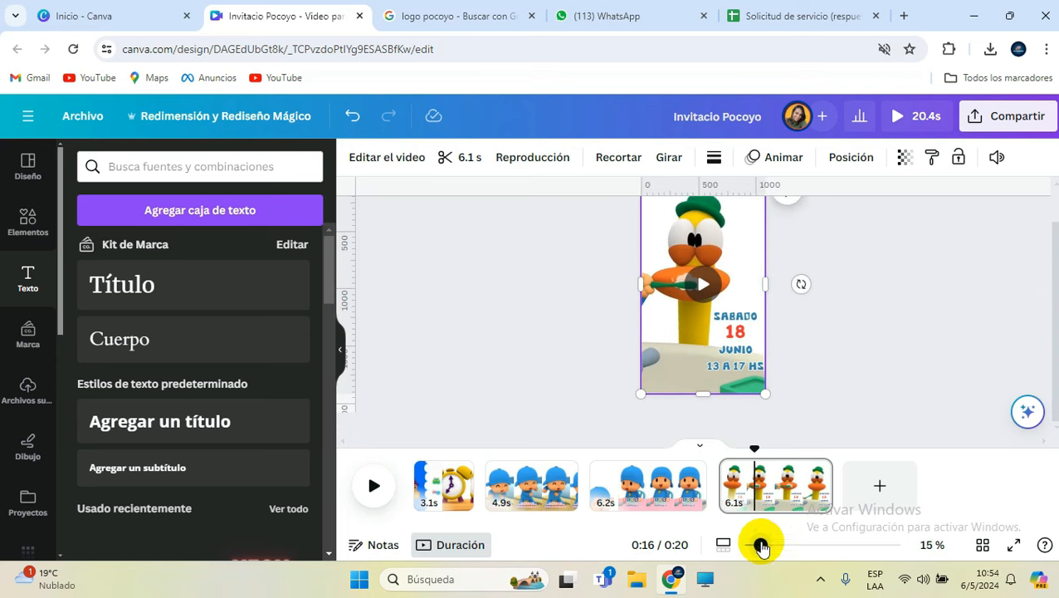
pyautogui.click(845, 329)
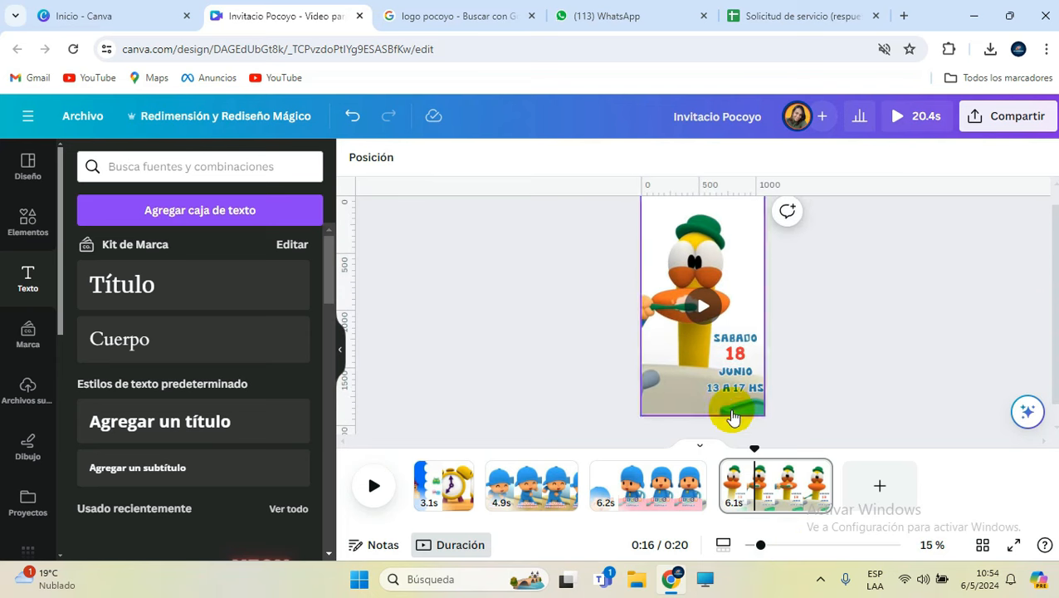
pyautogui.click(749, 249)
pyautogui.moveTo(641, 416); pyautogui.dragTo(625, 437)
pyautogui.click(929, 346)
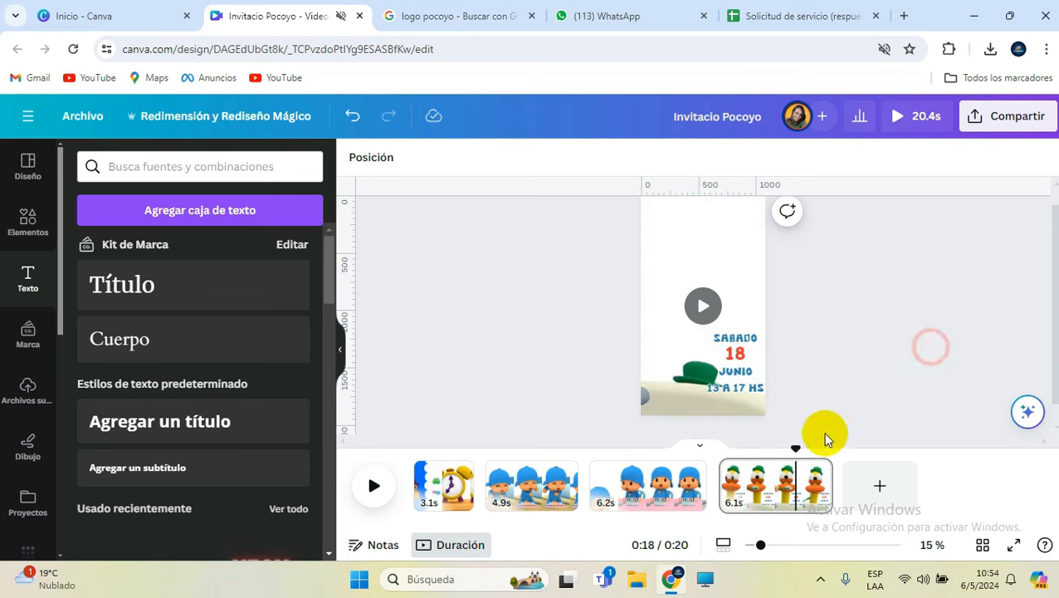
# Duplicate the fourth page and trim the copy's video to the 3.4 s bathtub scene with the pink elephant
pyautogui.rightClick(775, 479)
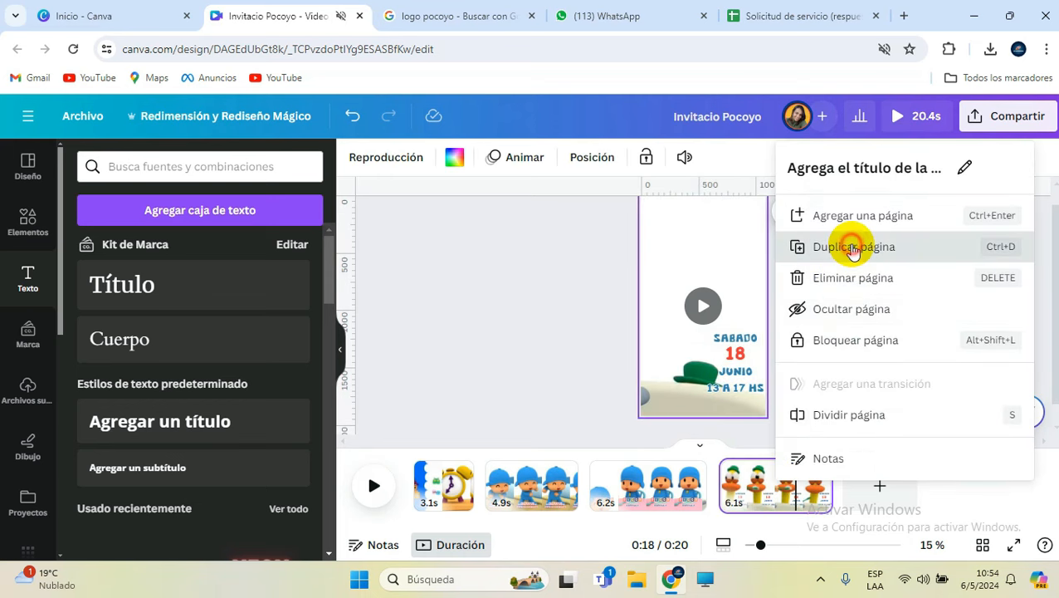
pyautogui.click(846, 245)
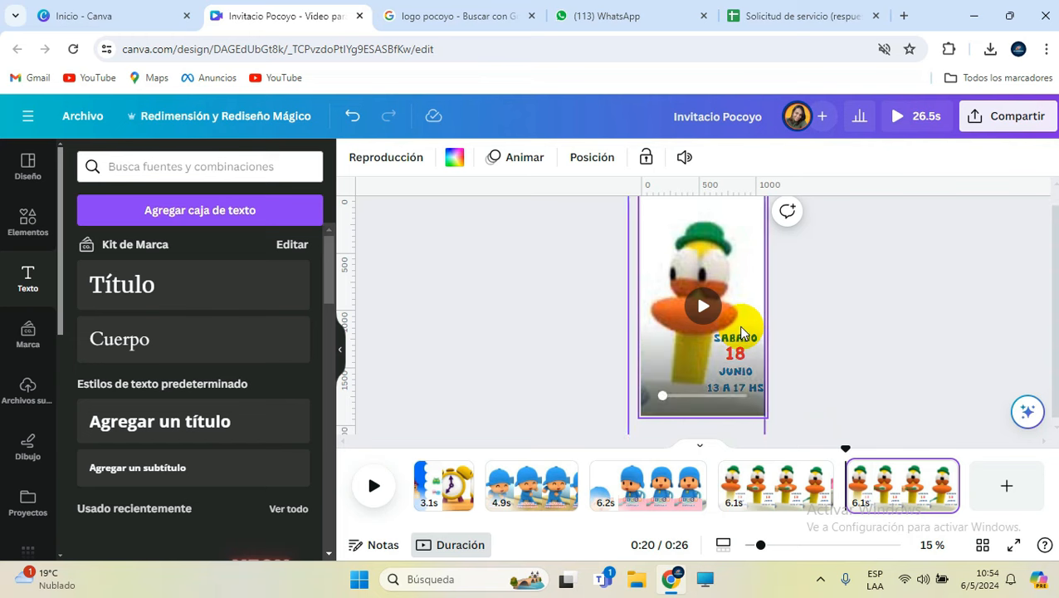
pyautogui.click(746, 305)
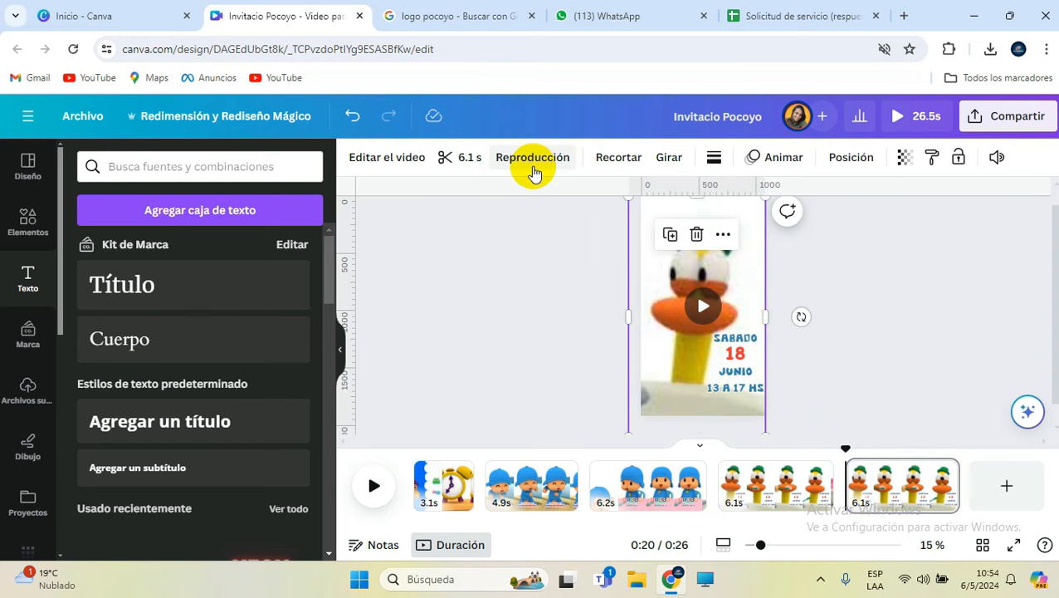
pyautogui.click(459, 158)
pyautogui.moveTo(763, 158); pyautogui.dragTo(824, 156)
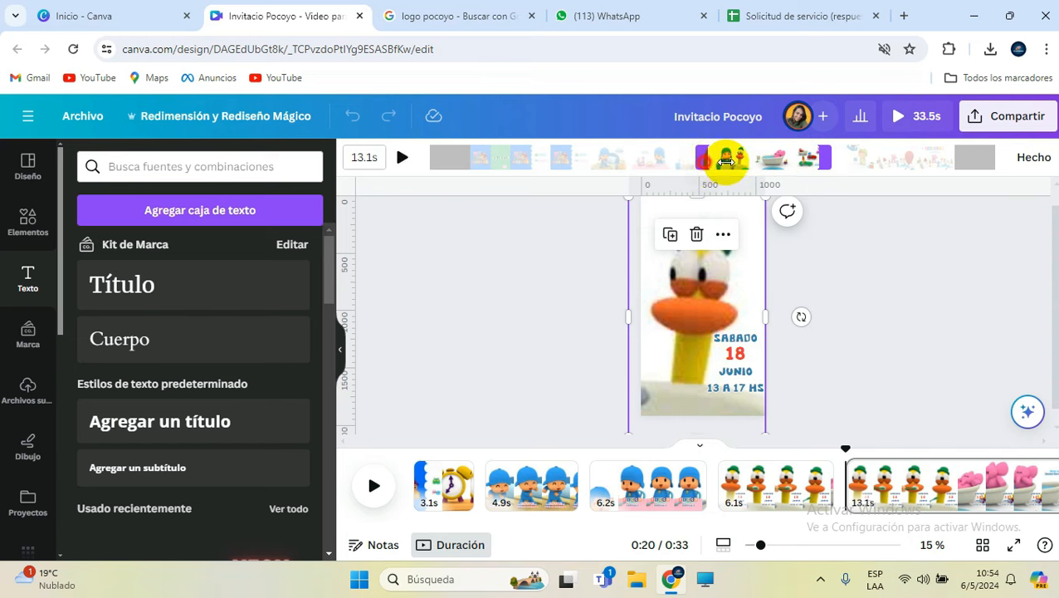
pyautogui.moveTo(726, 160); pyautogui.dragTo(803, 156)
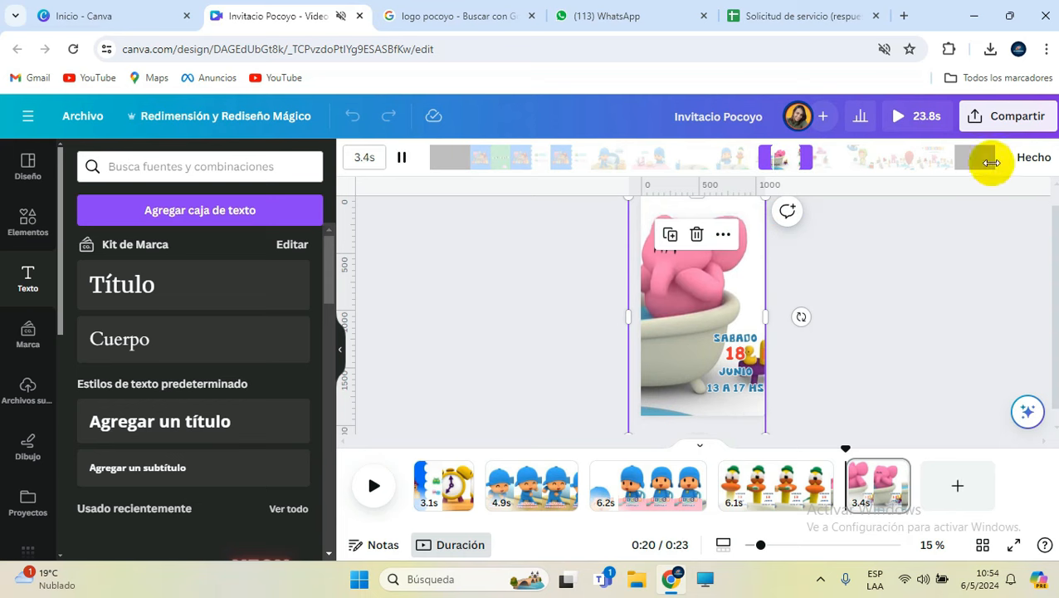
# Reposition the fifth page's video within its 9:16 crop so the middle of the bathtub fills the frame
pyautogui.click(700, 349)
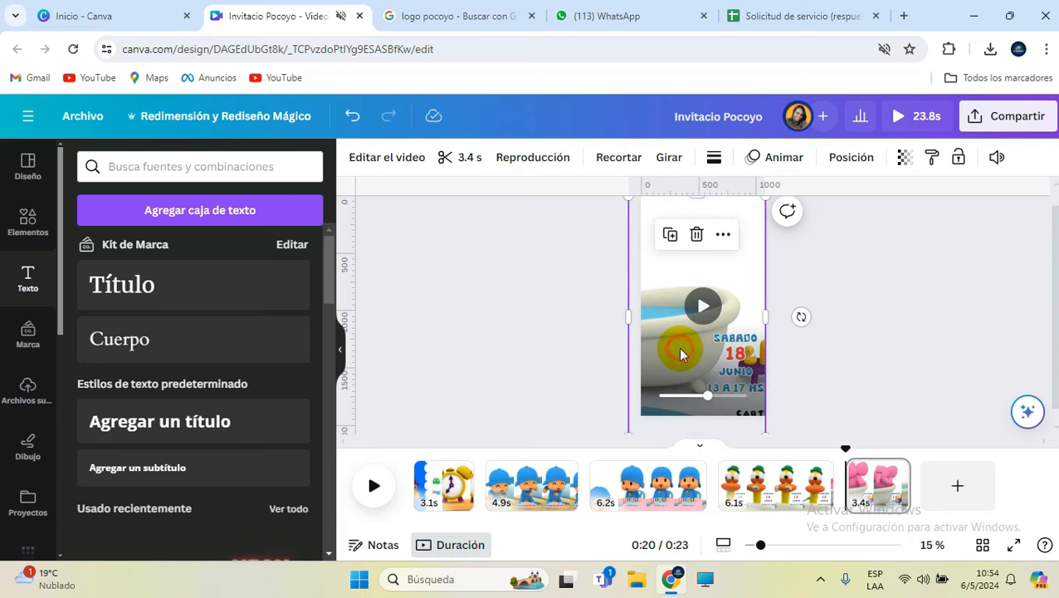
pyautogui.doubleClick(680, 348)
pyautogui.moveTo(673, 348); pyautogui.dragTo(748, 344)
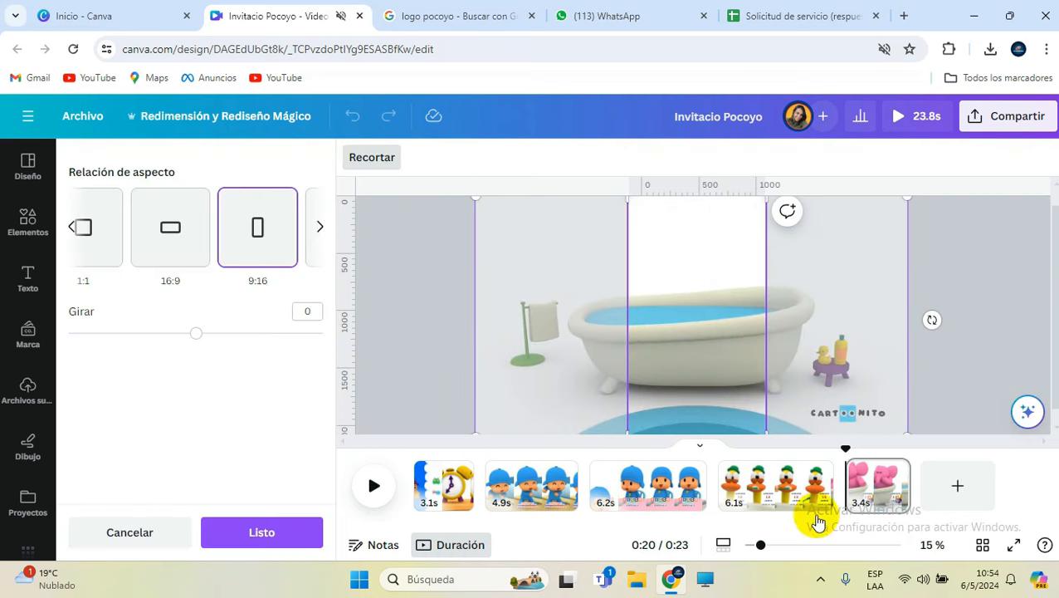
pyautogui.click(303, 515)
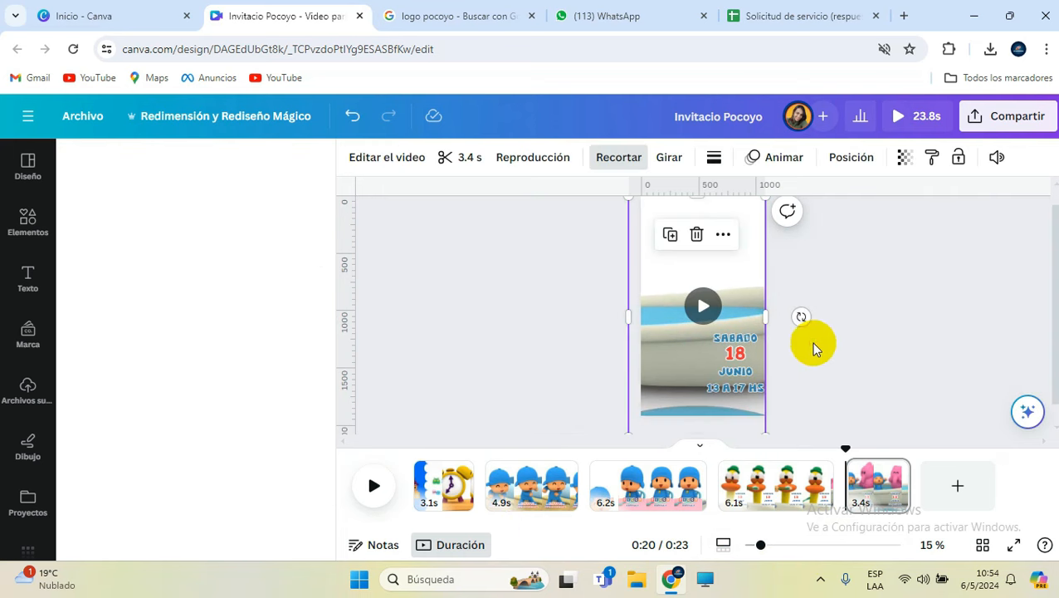
# Shift the fifth page's video to the right and extend its frame beyond the page's right edge
pyautogui.click(703, 291)
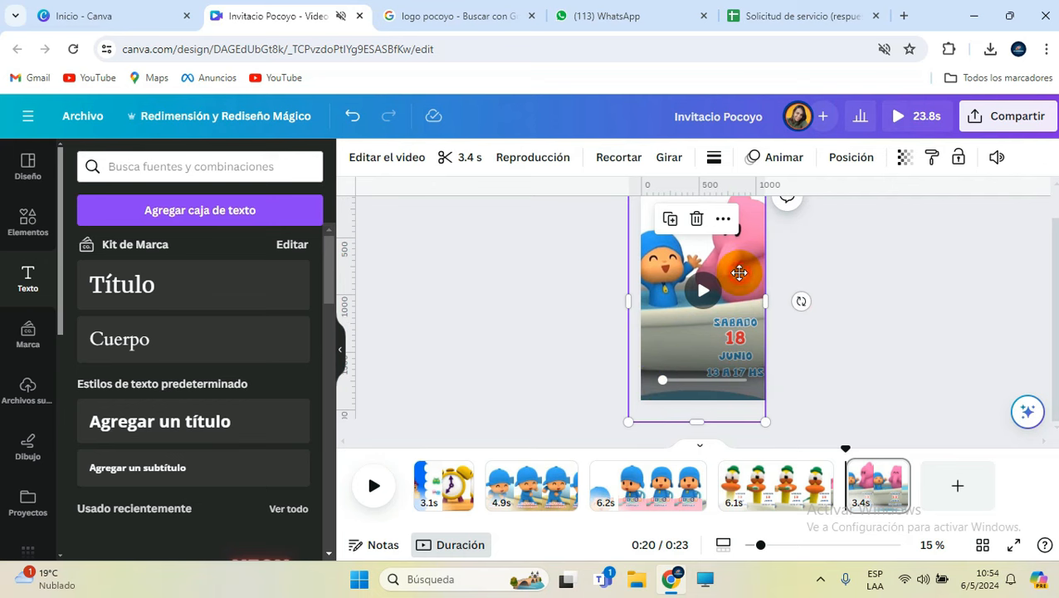
pyautogui.doubleClick(739, 273)
pyautogui.moveTo(738, 272); pyautogui.dragTo(775, 271)
pyautogui.click(459, 360)
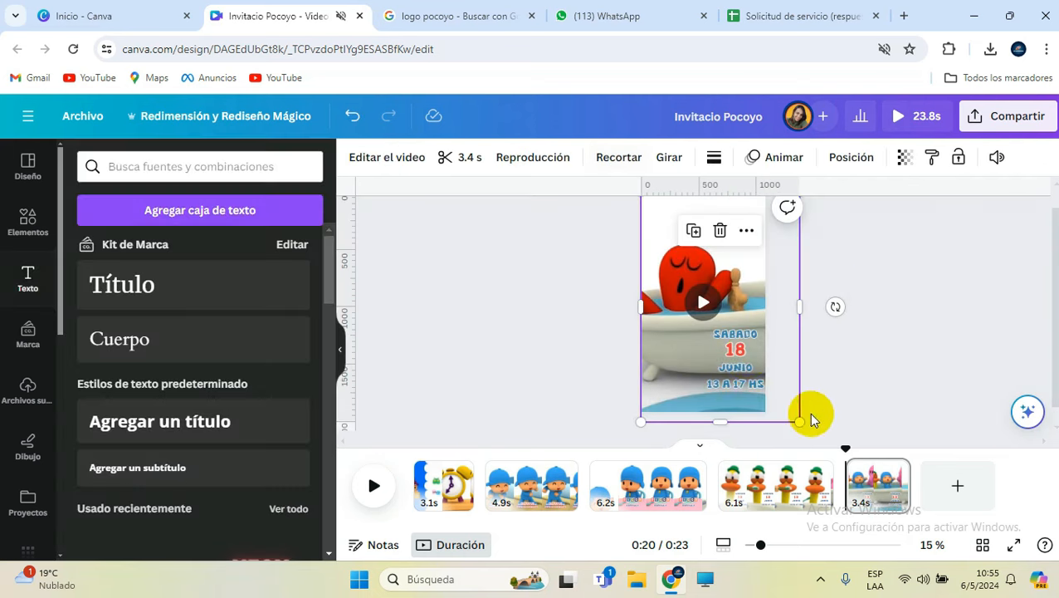
# Delete the day number, the month and the time texts from the fifth page, keeping only the weekday text
pyautogui.click(742, 357)
pyautogui.press('Delete')
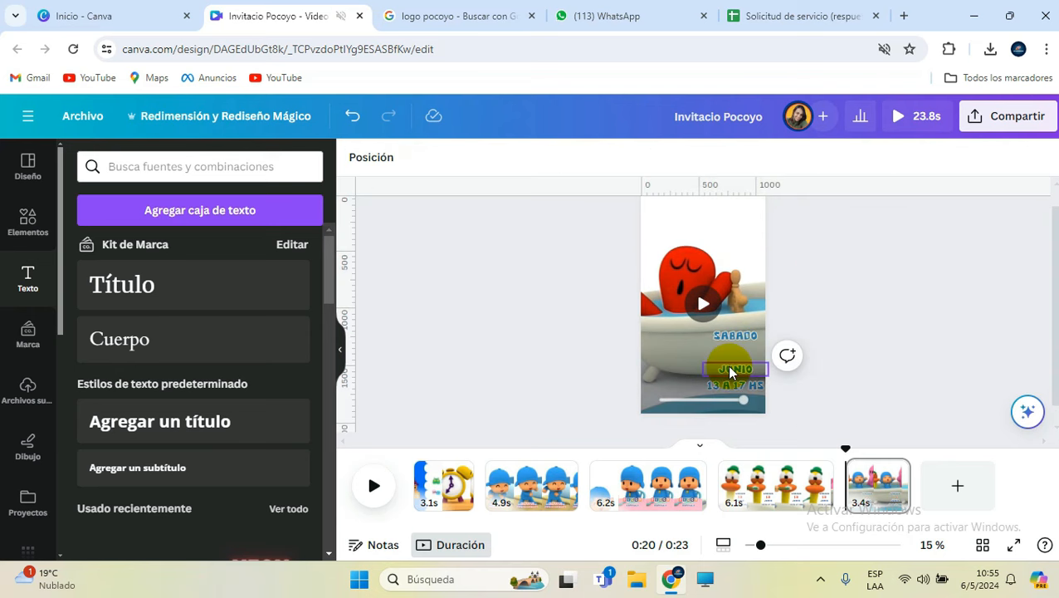
pyautogui.click(735, 371)
pyautogui.press('Delete')
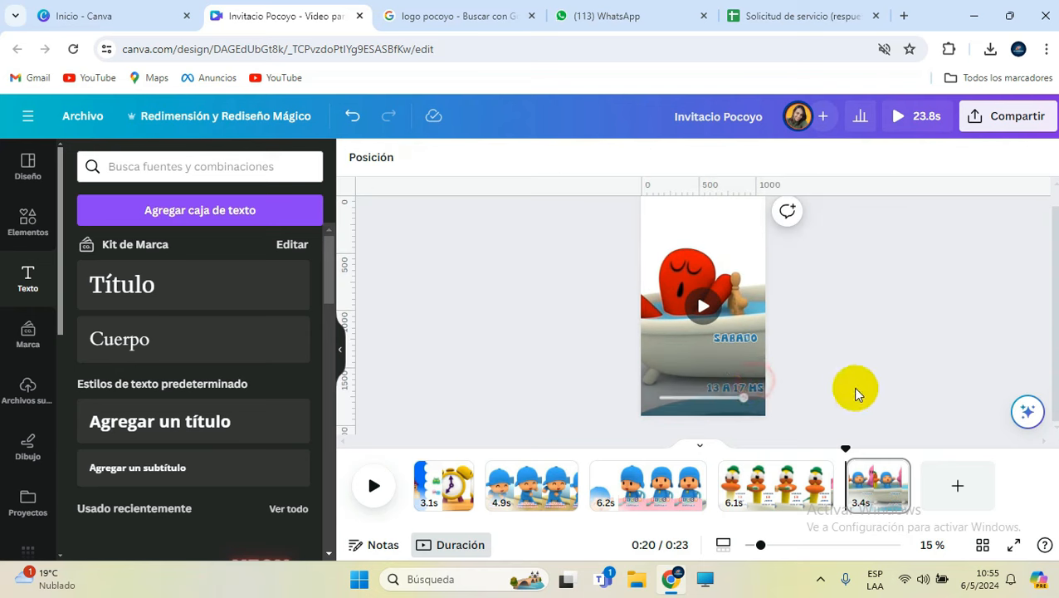
pyautogui.click(794, 546)
pyautogui.scroll(-3, 789, 369)
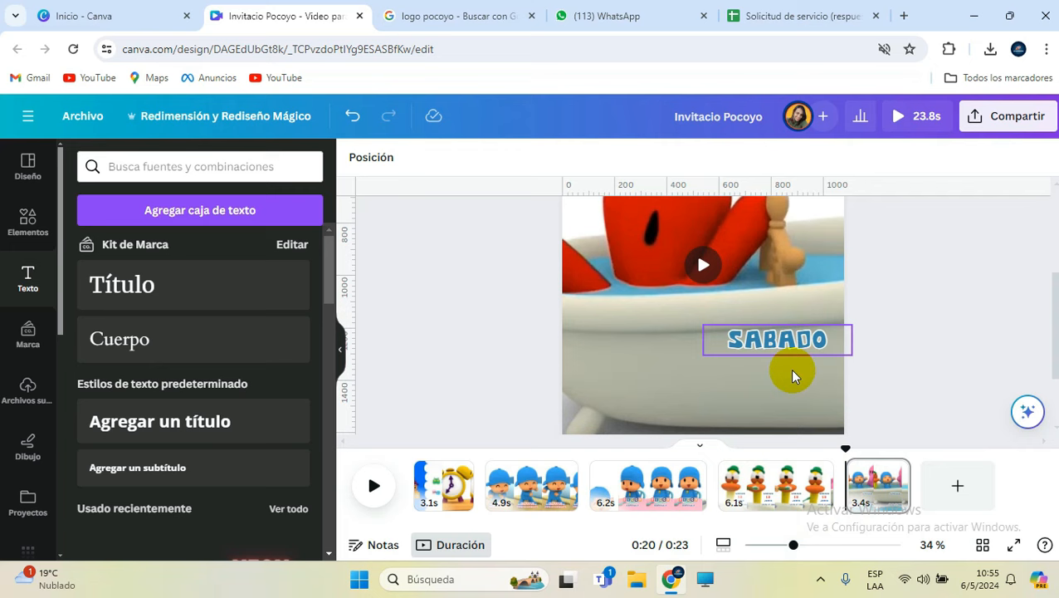
pyautogui.click(789, 355)
pyautogui.press('Delete')
# Move the weekday text toward the middle of the bathtub and replace it with "NO TE LA PUEDES PERDER!"
pyautogui.moveTo(733, 229); pyautogui.dragTo(686, 256)
pyautogui.doubleClick(687, 253)
pyautogui.write('NO')
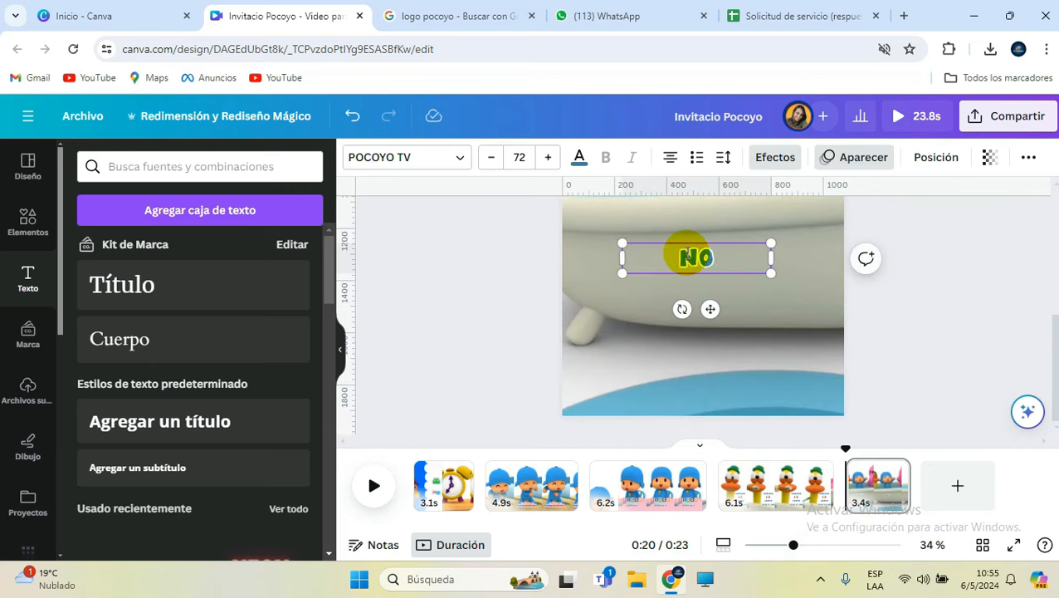
pyautogui.write(' TE LA PU')
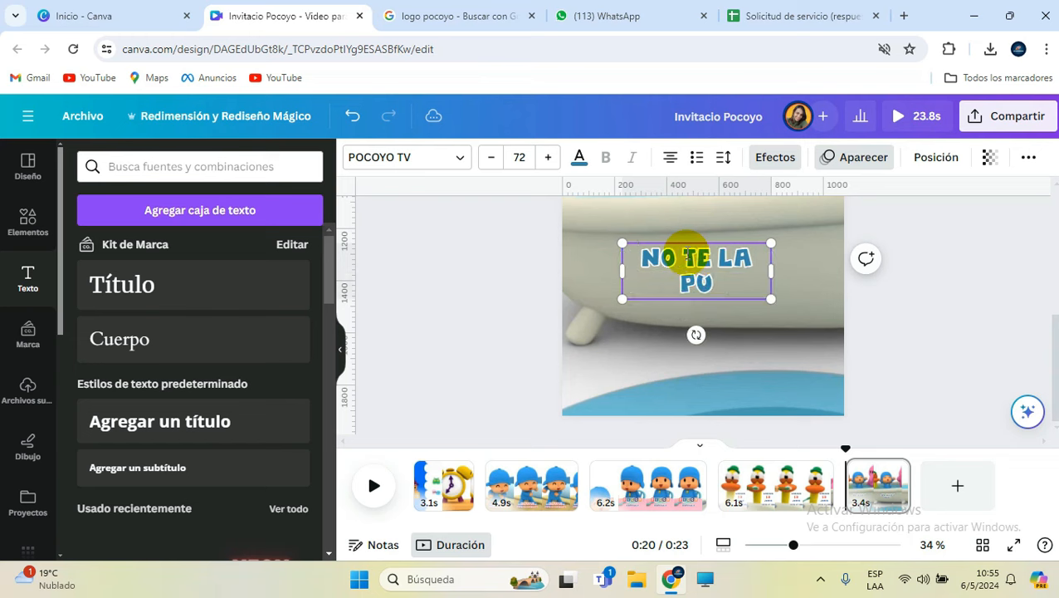
pyautogui.write('EDES PER')
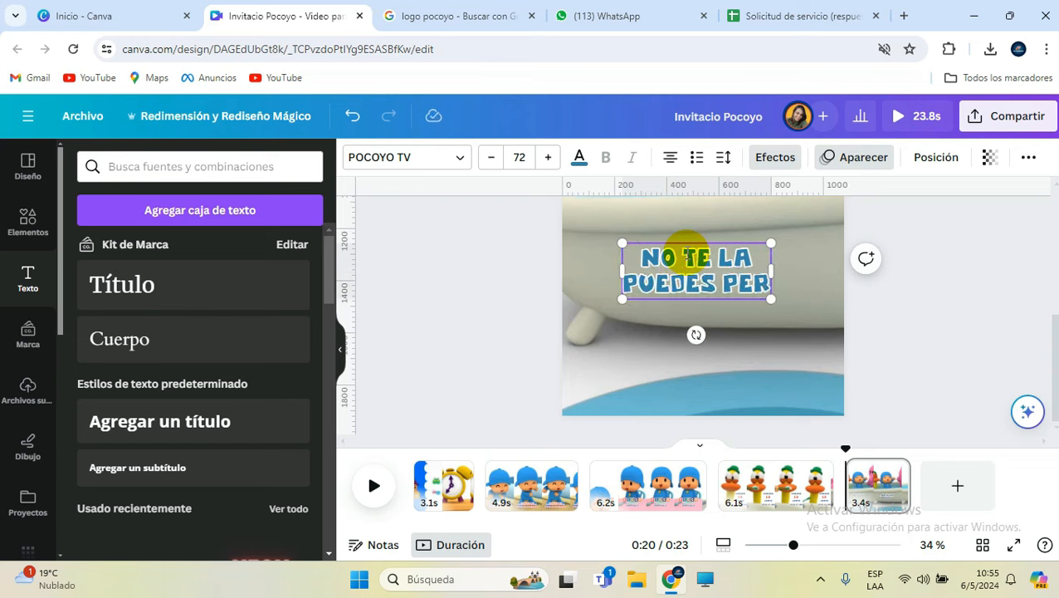
pyautogui.write('DER!')
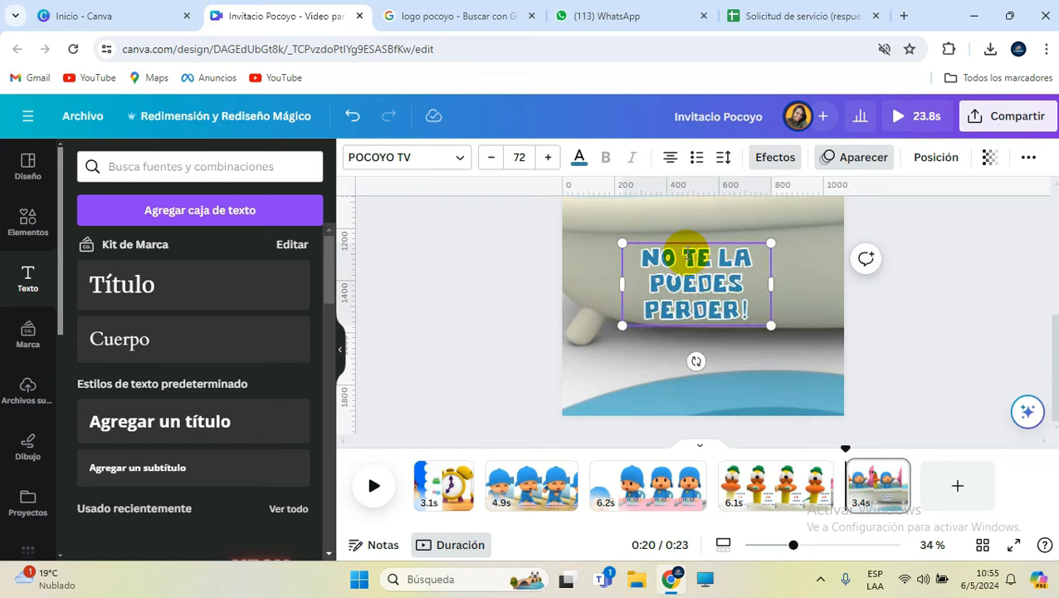
# Duplicate the fifth page and trim the copy's video to the 5.8 s scene of Pocoyó with outstretched arms
pyautogui.click(876, 483)
pyautogui.rightClick(878, 481)
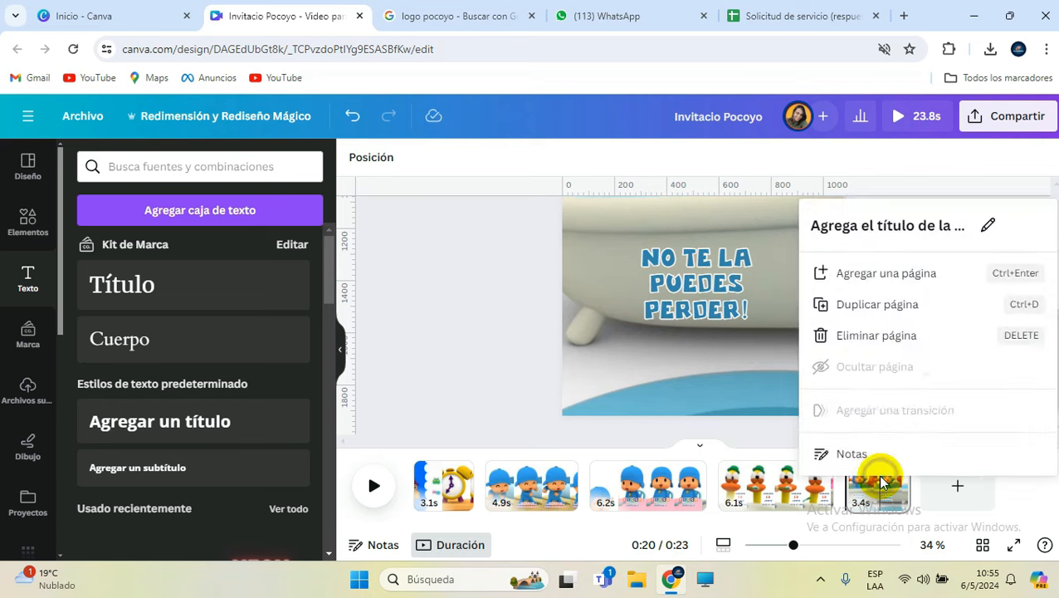
pyautogui.click(870, 274)
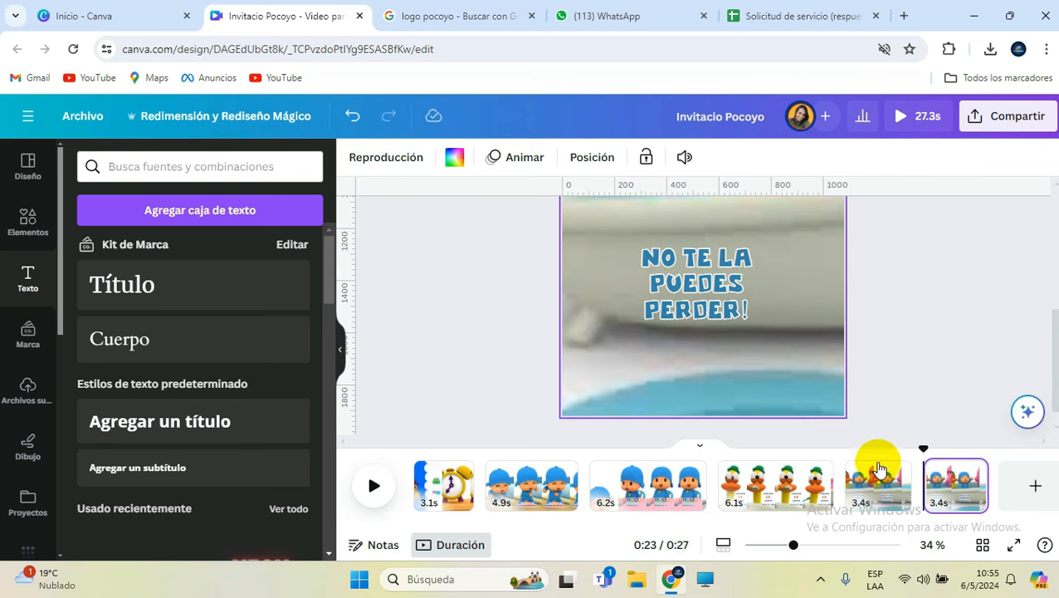
pyautogui.click(935, 507)
pyautogui.click(454, 158)
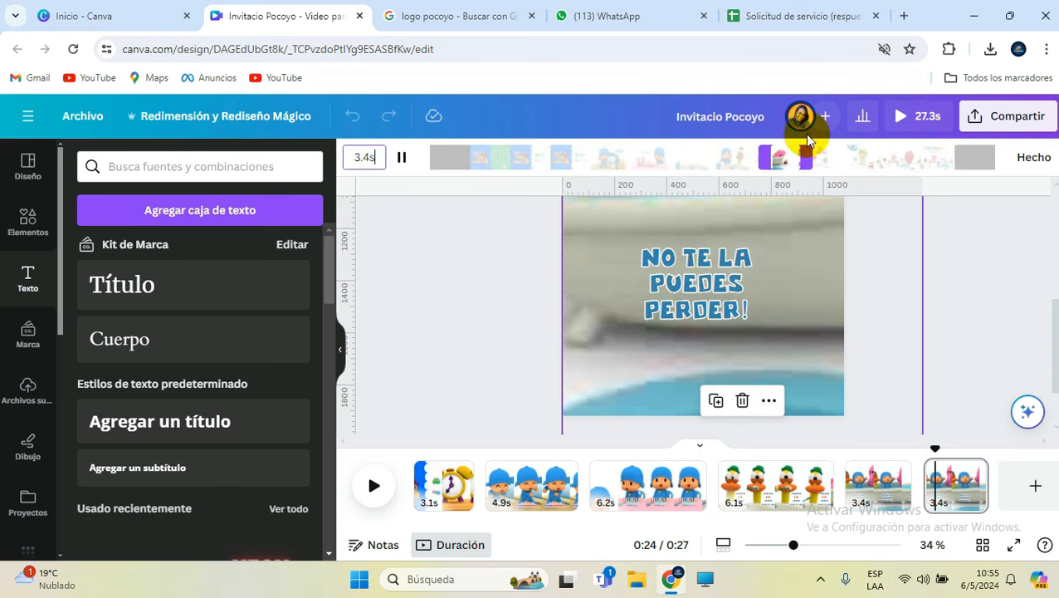
pyautogui.moveTo(808, 157); pyautogui.dragTo(892, 157)
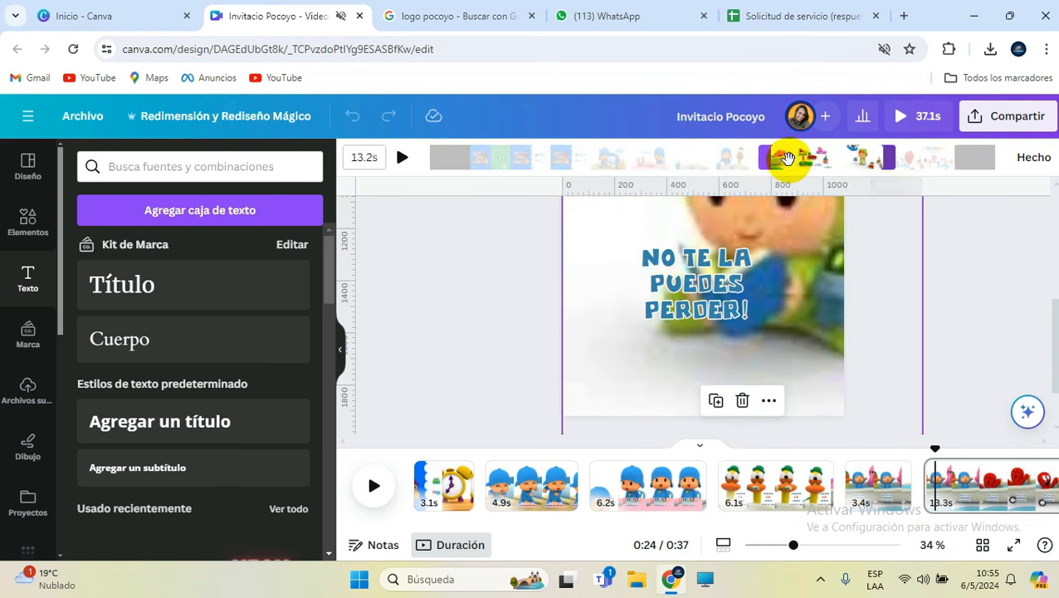
pyautogui.moveTo(765, 161); pyautogui.dragTo(839, 312)
pyautogui.doubleClick(713, 400)
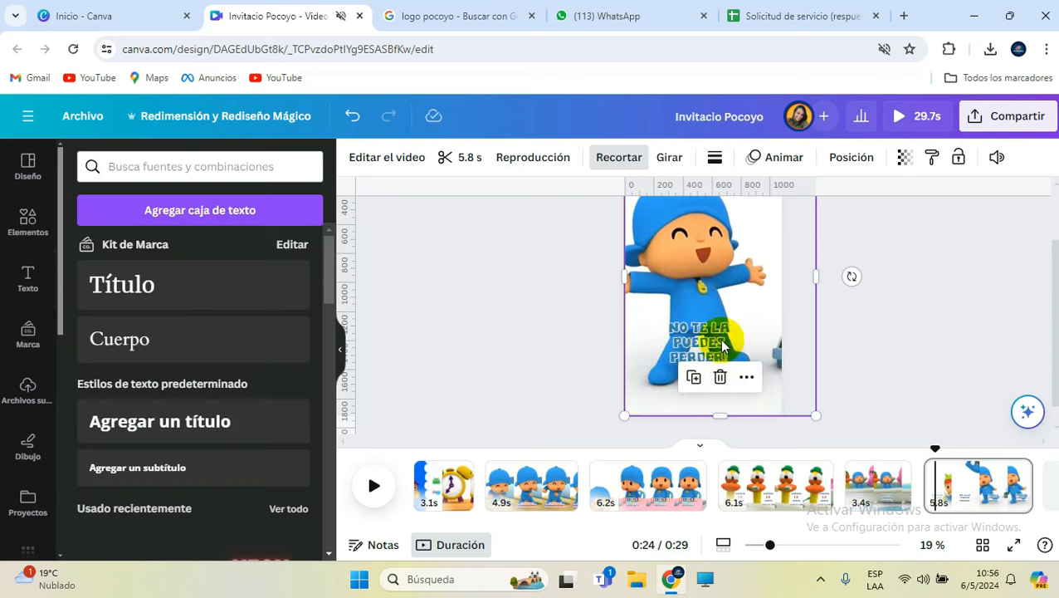
# Replace the sixth page's text with "SALON DE EVENTOS PRINCIPAL" at font size 88,6
pyautogui.click(718, 341)
pyautogui.doubleClick(720, 340)
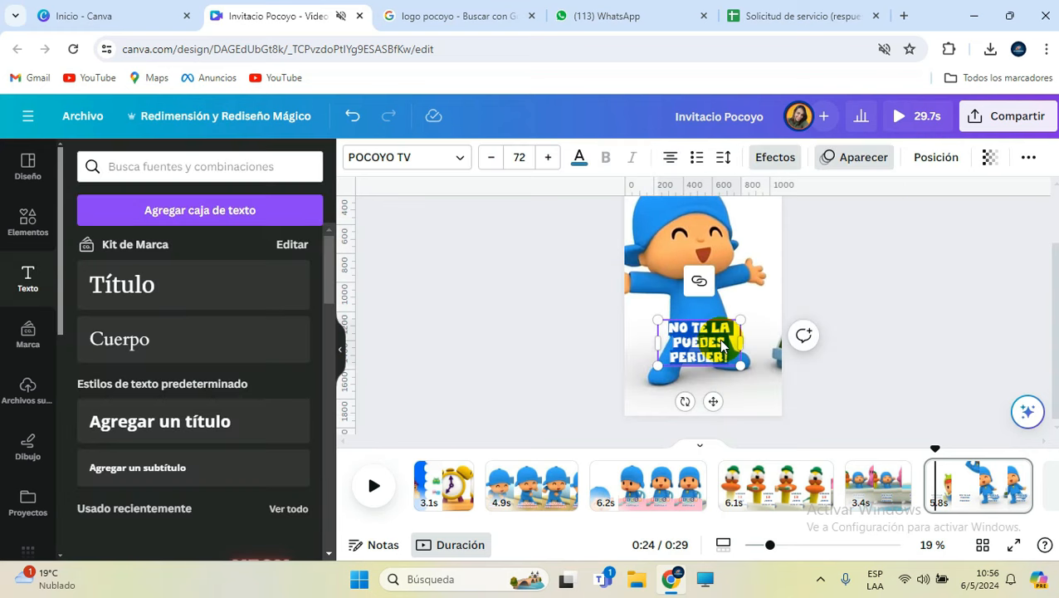
pyautogui.write('SALON DE')
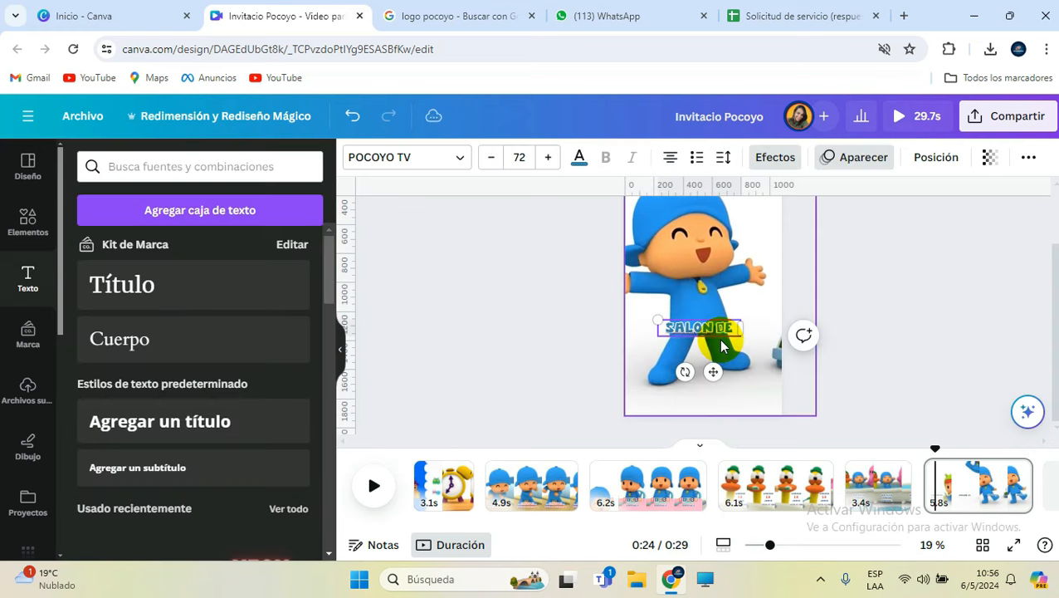
pyautogui.write(' EVENTOS PRINCIPAL')
# Apply the Pop animation on entry to the sixth page's venue text
pyautogui.click(852, 157)
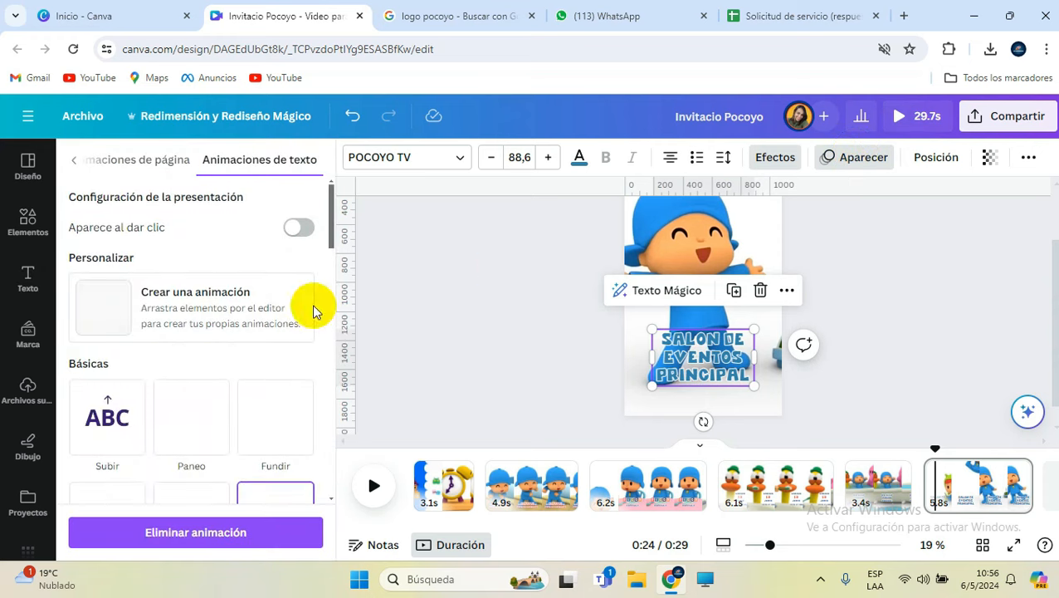
pyautogui.scroll(-2, 131, 390)
pyautogui.click(113, 371)
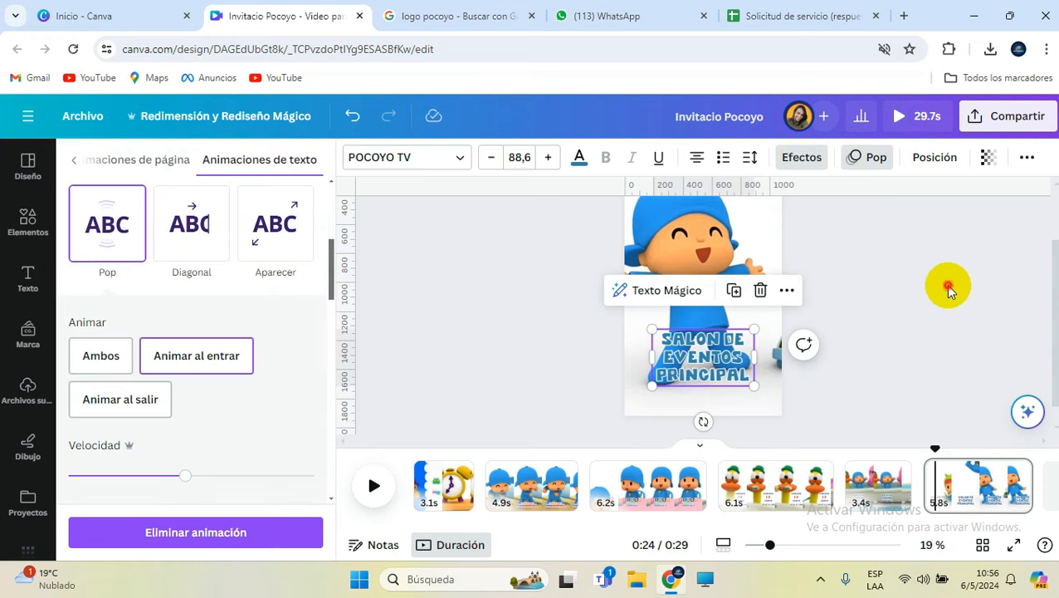
pyautogui.click(948, 288)
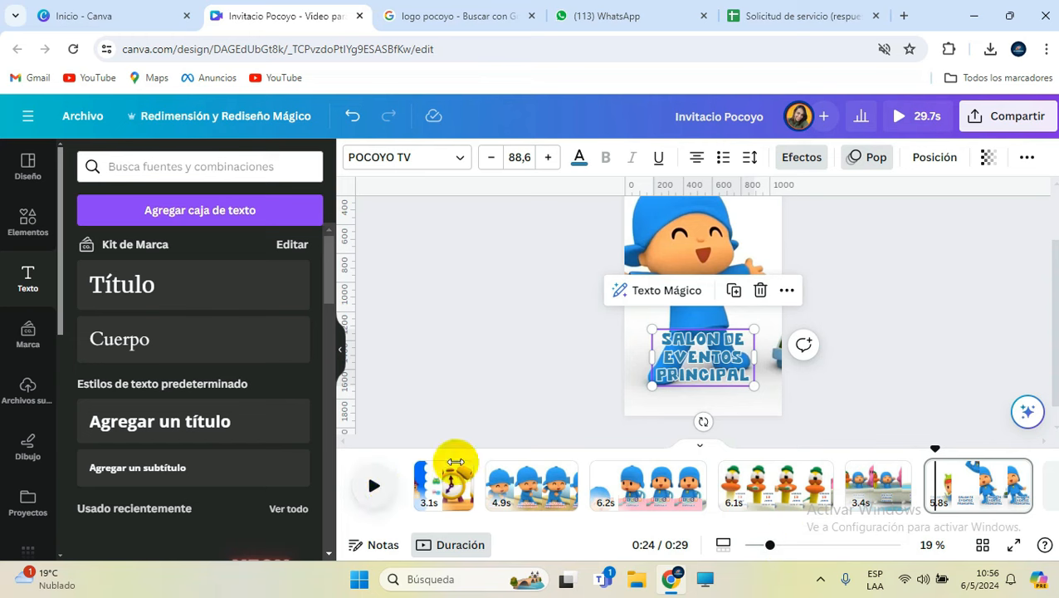
# Return to the start of the video and add the uploaded Pocoyó Intro audio as its soundtrack
pyautogui.moveTo(933, 449); pyautogui.dragTo(383, 469)
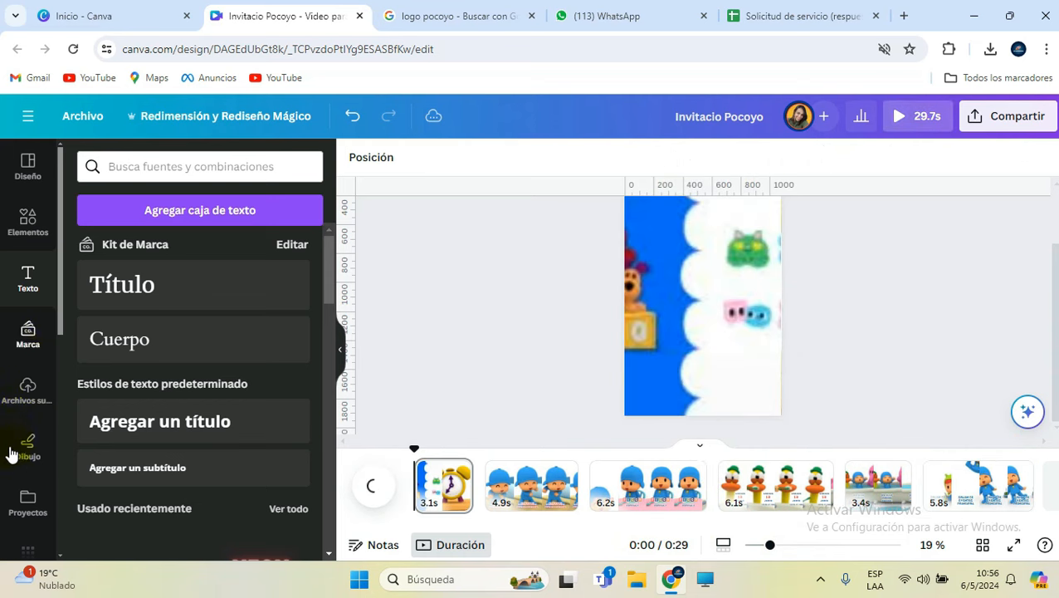
pyautogui.scroll(-1, 33, 371)
pyautogui.click(29, 332)
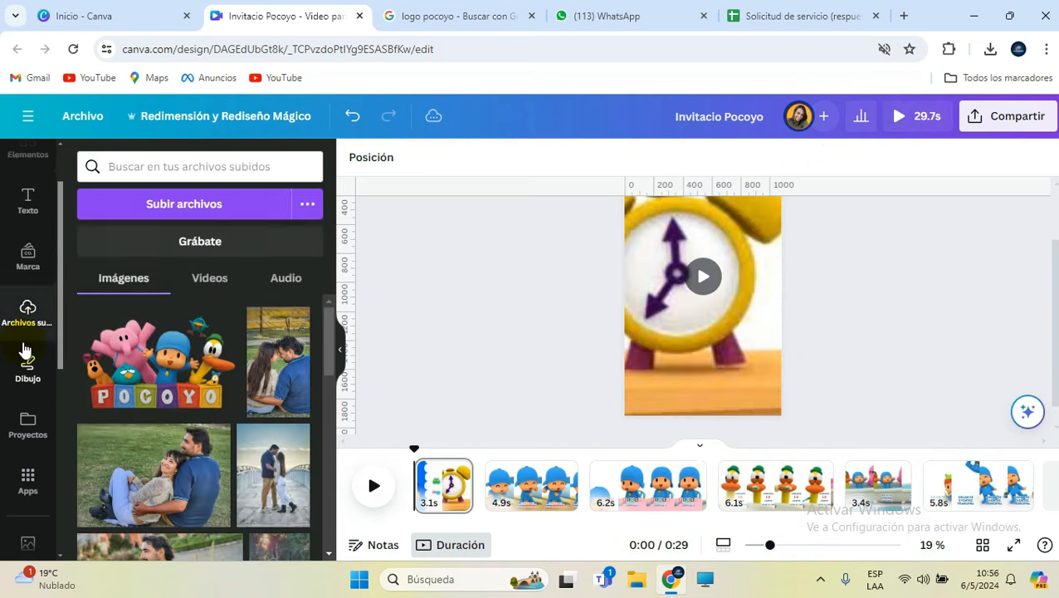
pyautogui.click(269, 284)
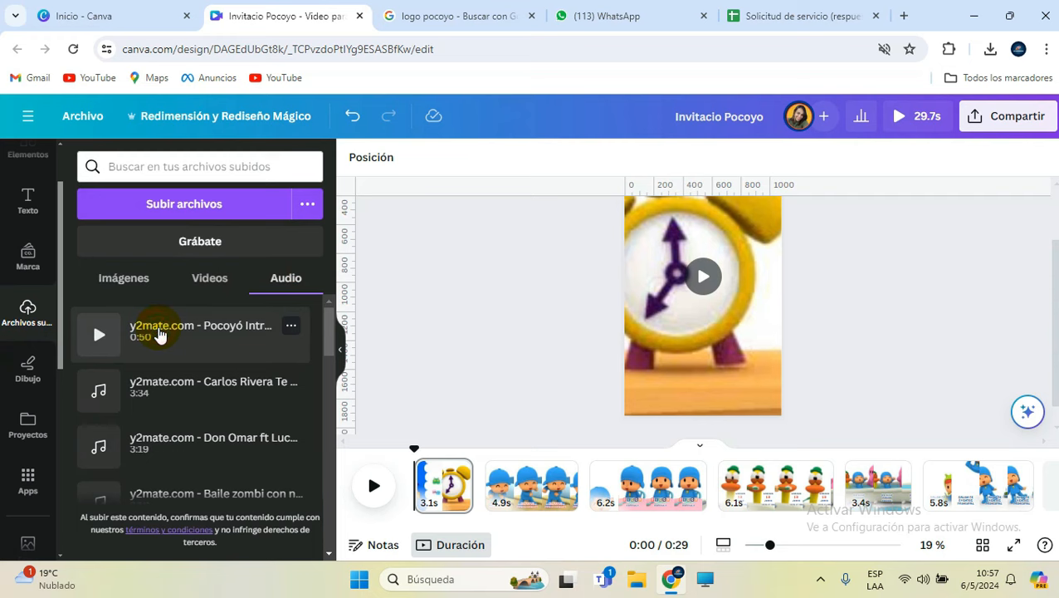
pyautogui.click(160, 334)
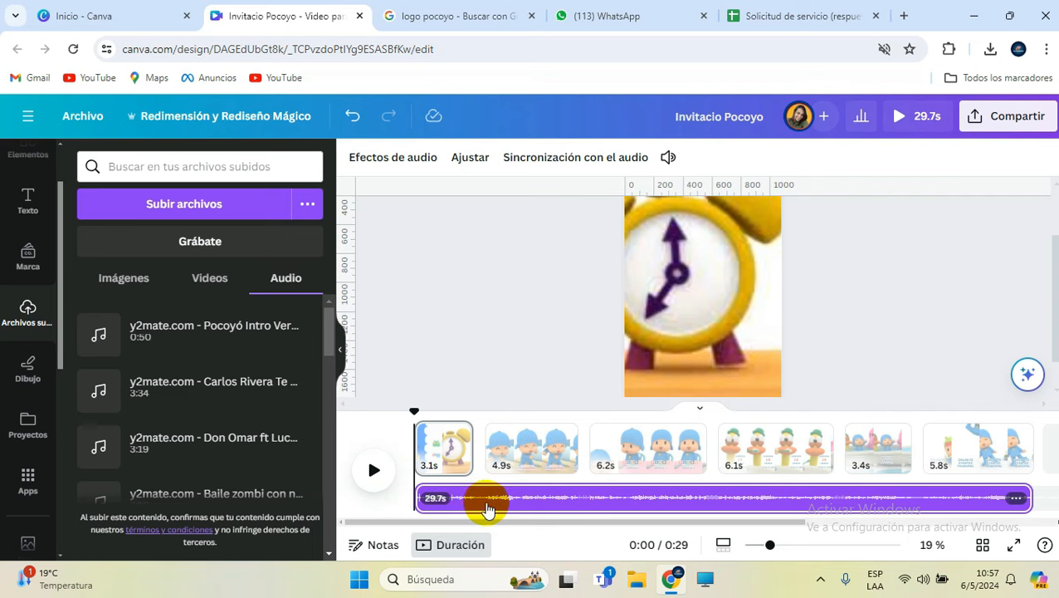
# Give the soundtrack a 0.7 s fade-in and a 2.6 s fade-out
pyautogui.click(488, 503)
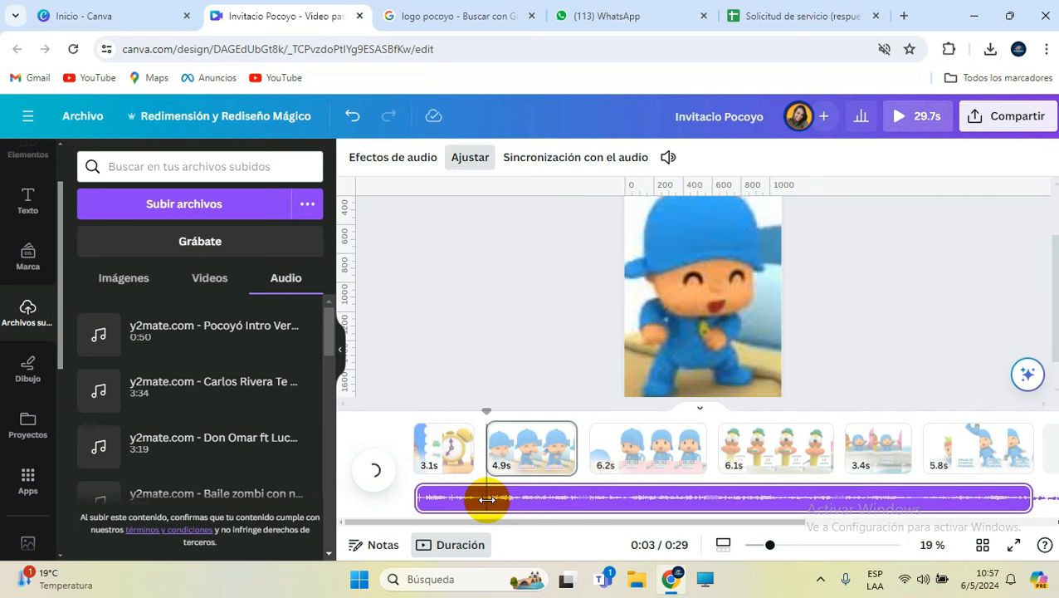
pyautogui.click(393, 158)
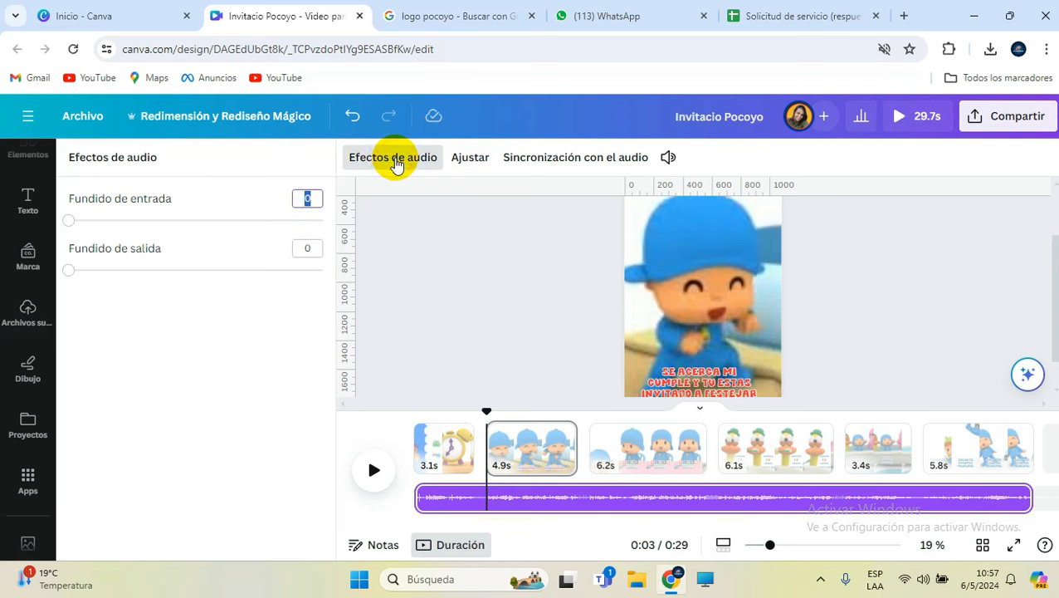
pyautogui.click(104, 220)
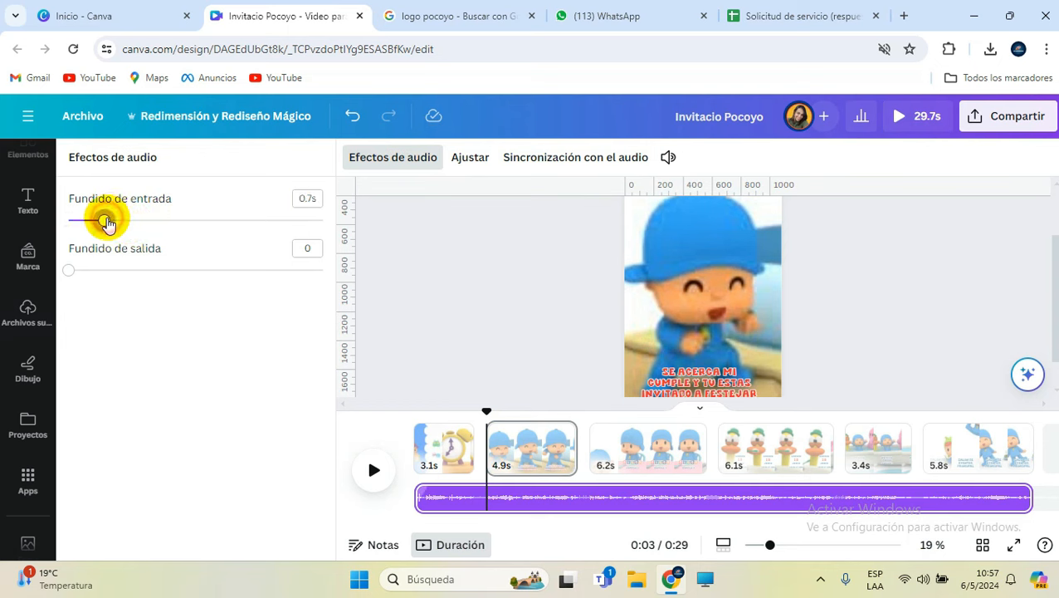
pyautogui.click(200, 269)
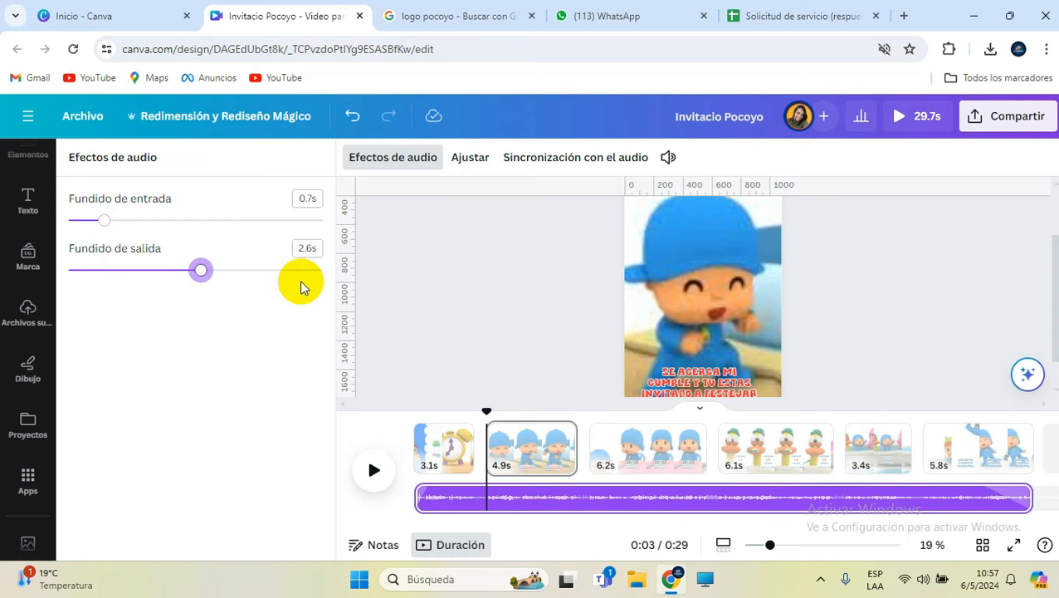
pyautogui.click(481, 238)
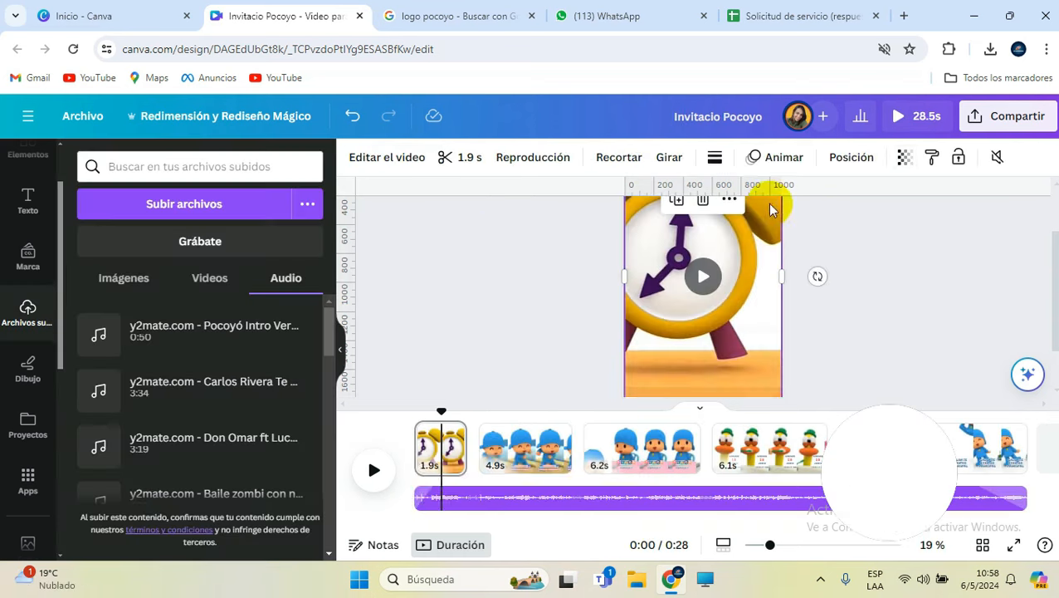
# Preview the whole invitation, and download all six pages as one 1080p MP4 video
pyautogui.click(906, 116)
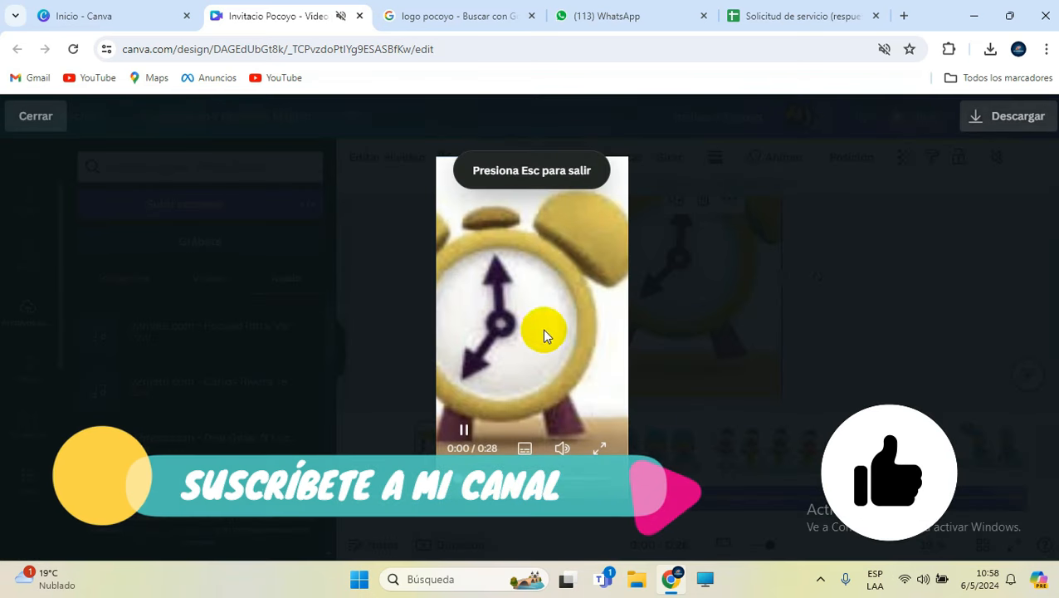
pyautogui.click(33, 119)
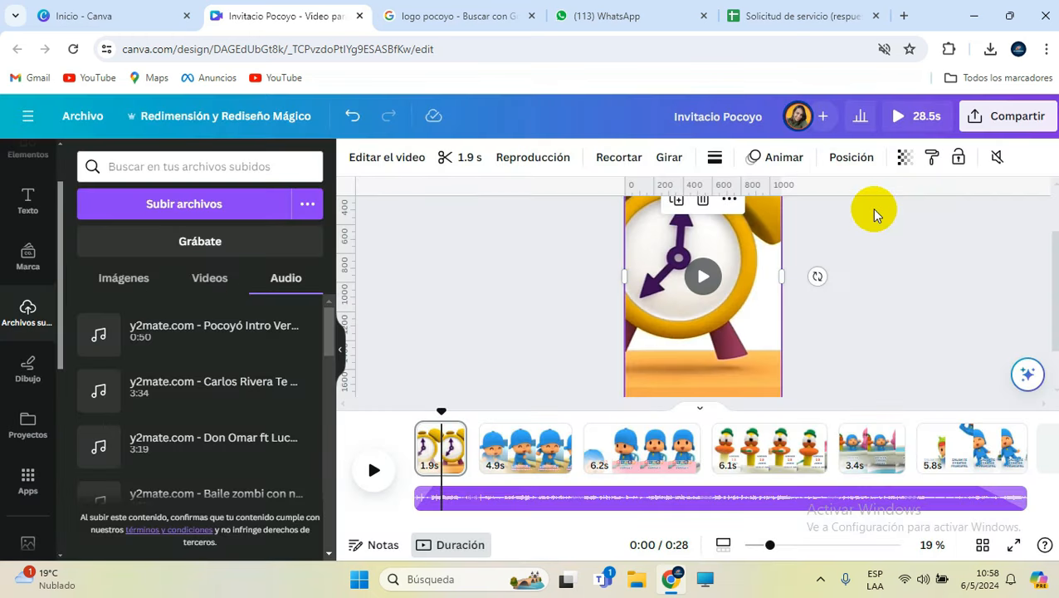
pyautogui.click(1009, 120)
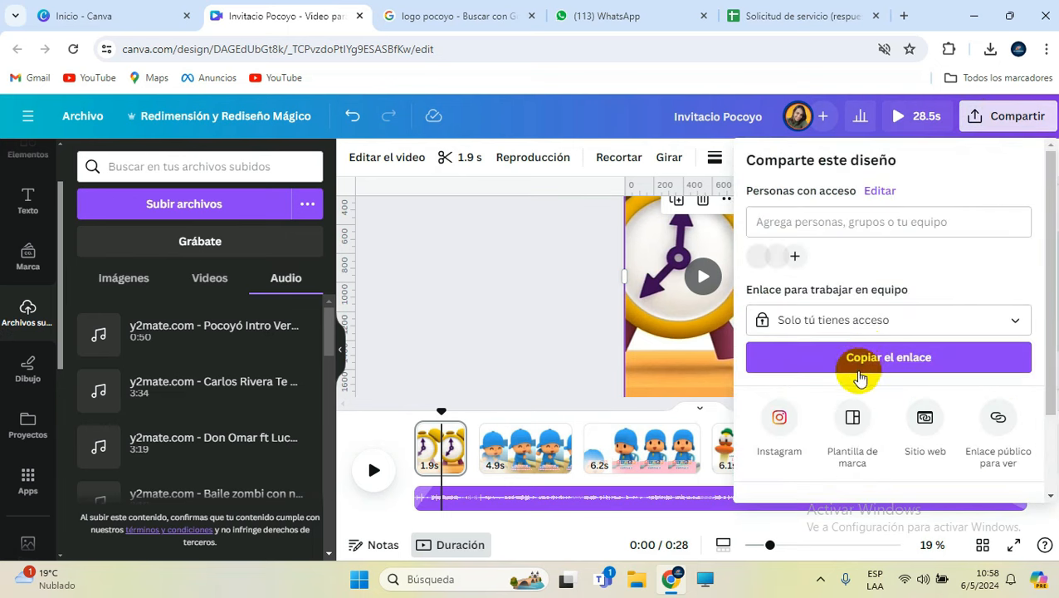
pyautogui.scroll(-2, 823, 407)
pyautogui.click(822, 407)
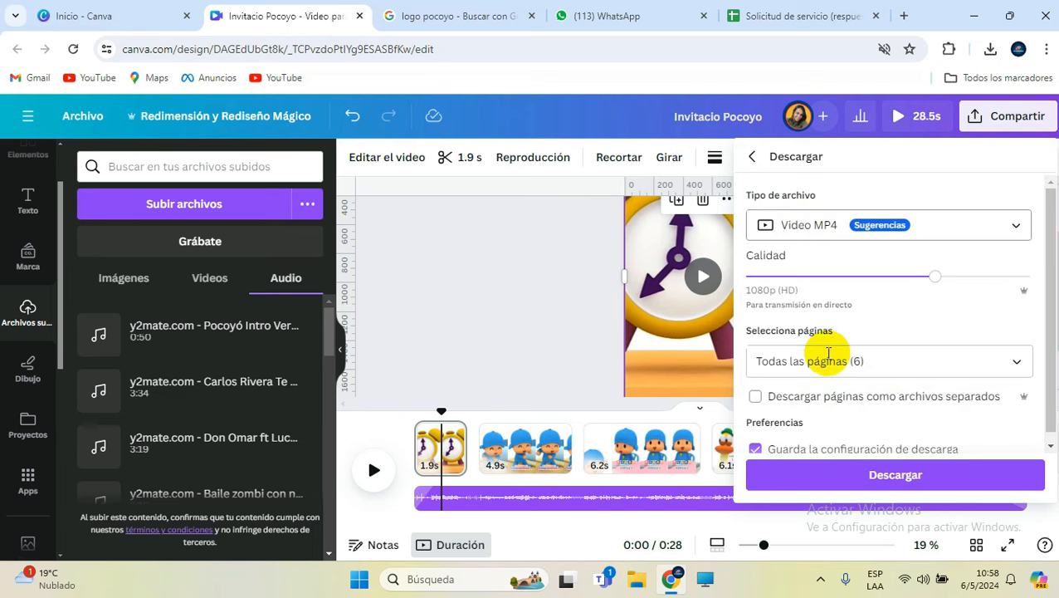
pyautogui.scroll(-1, 838, 390)
pyautogui.click(890, 477)
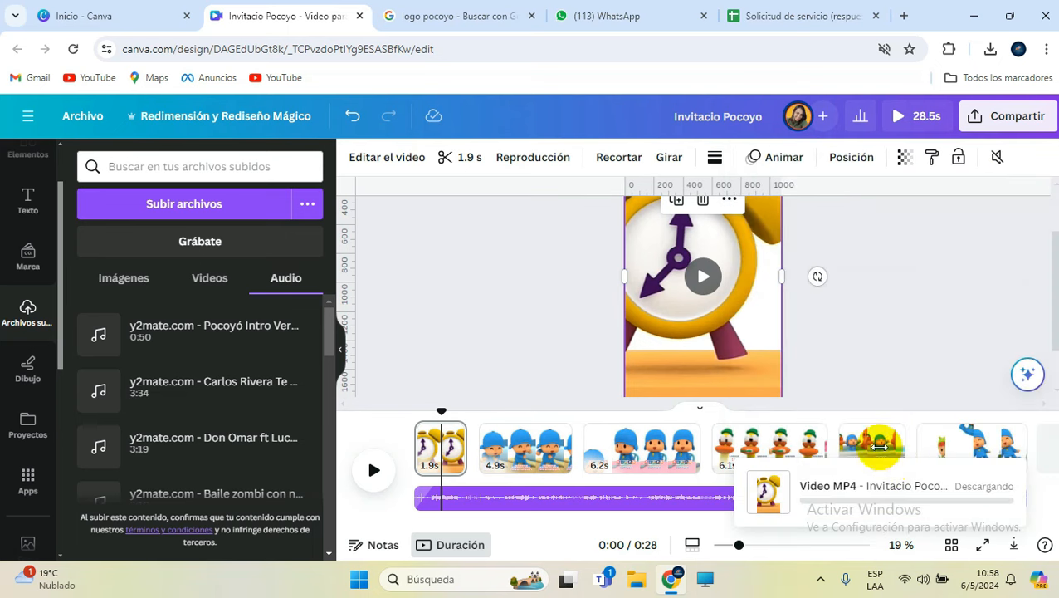